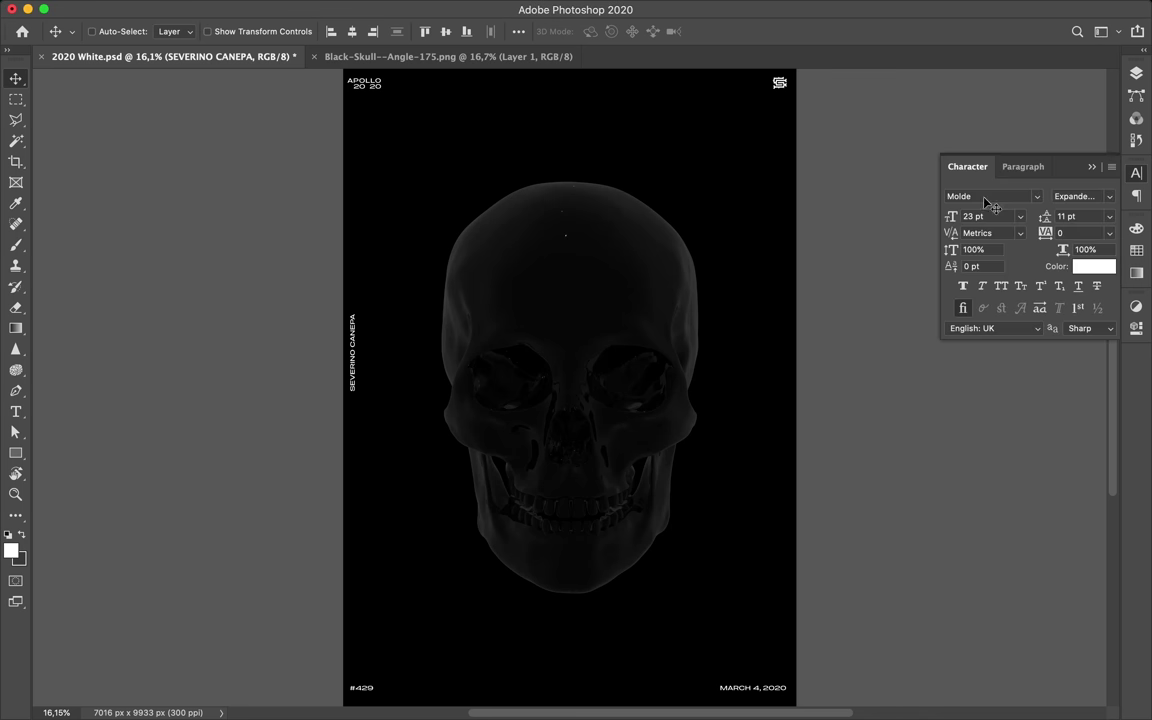
Move Layer 1 out of the Layout group and add a Levels adjustment darkening the skull.
{"action": "left_click_drag", "start_coordinate": [1000, 255], "coordinate": [964, 398]}
{"action": "left_click", "coordinate": [960, 160]}
{"action": "left_click", "coordinate": [1027, 663]}
{"action": "left_click", "coordinate": [1044, 458]}
{"action": "mouse_move", "coordinate": [1011, 469]}
{"action": "left_mouse_down"}
{"action": "mouse_move", "coordinate": [939, 478]}
{"action": "mouse_move", "coordinate": [1016, 470]}
{"action": "left_mouse_up"}
{"action": "left_click_drag", "start_coordinate": [1098, 469], "coordinate": [1020, 473]}
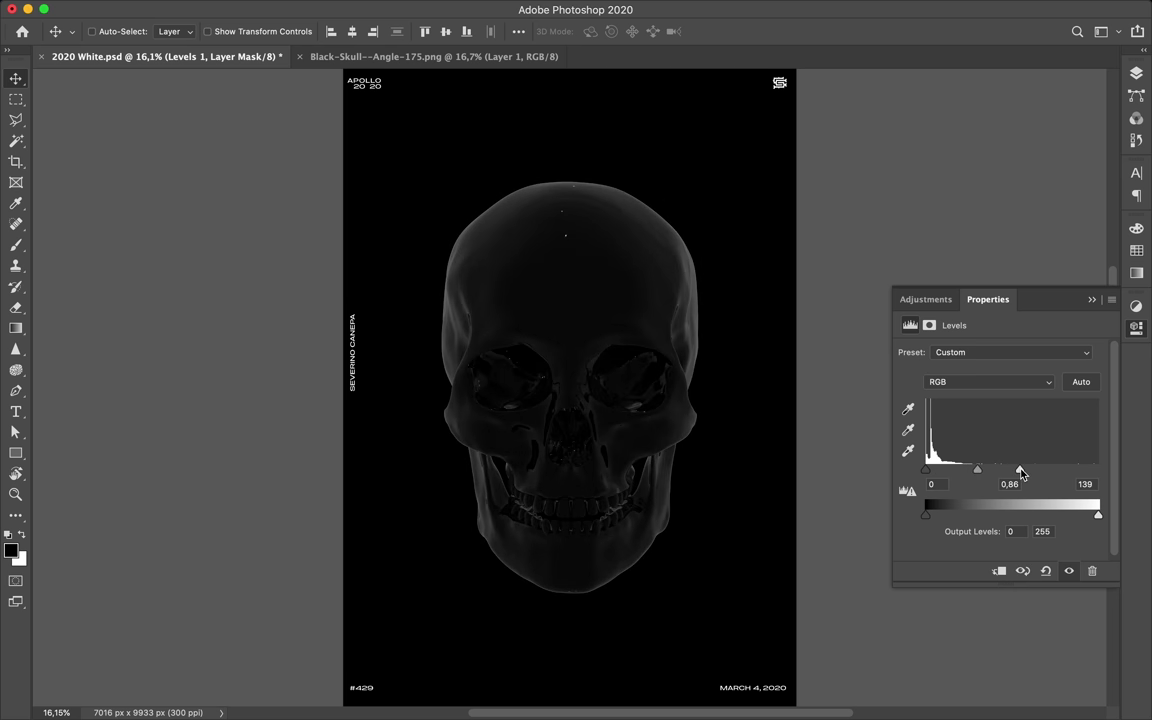
{"action": "left_click", "coordinate": [1136, 73]}
Set a dark gray pasteboard and paint a broad vivid magenta band across the skull.
{"action": "left_click", "coordinate": [1005, 220]}
{"action": "key", "text": "b"}
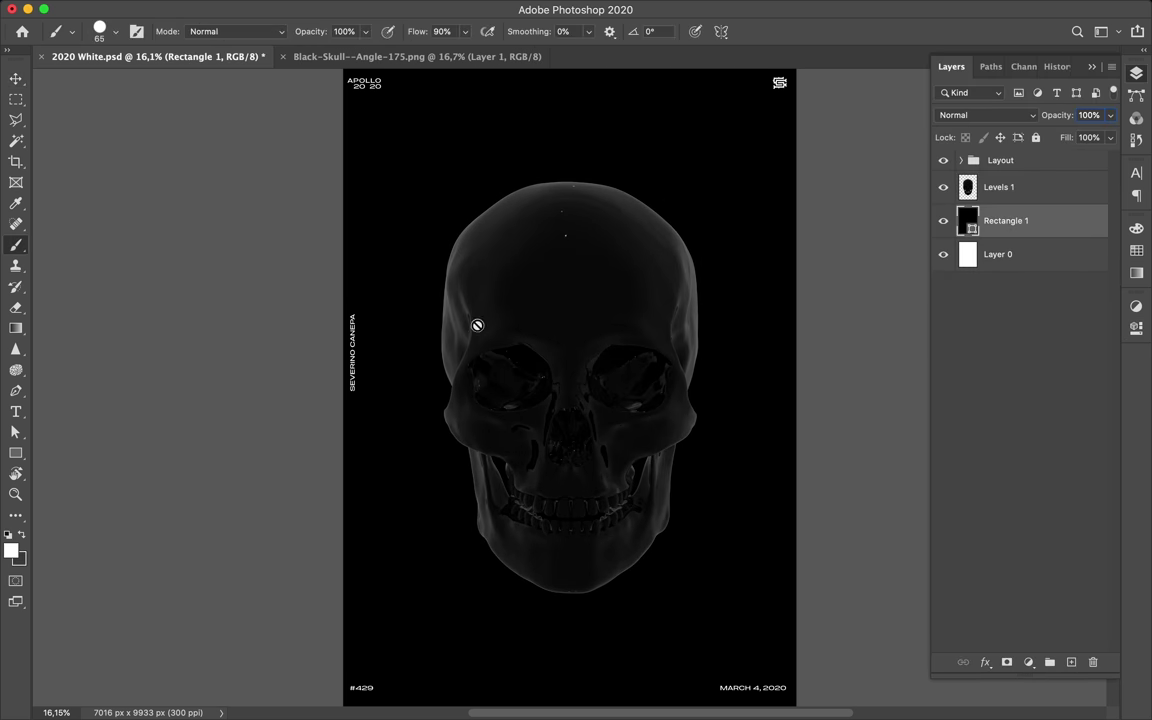
{"action": "right_click", "coordinate": [325, 301]}
{"action": "left_click", "coordinate": [355, 331]}
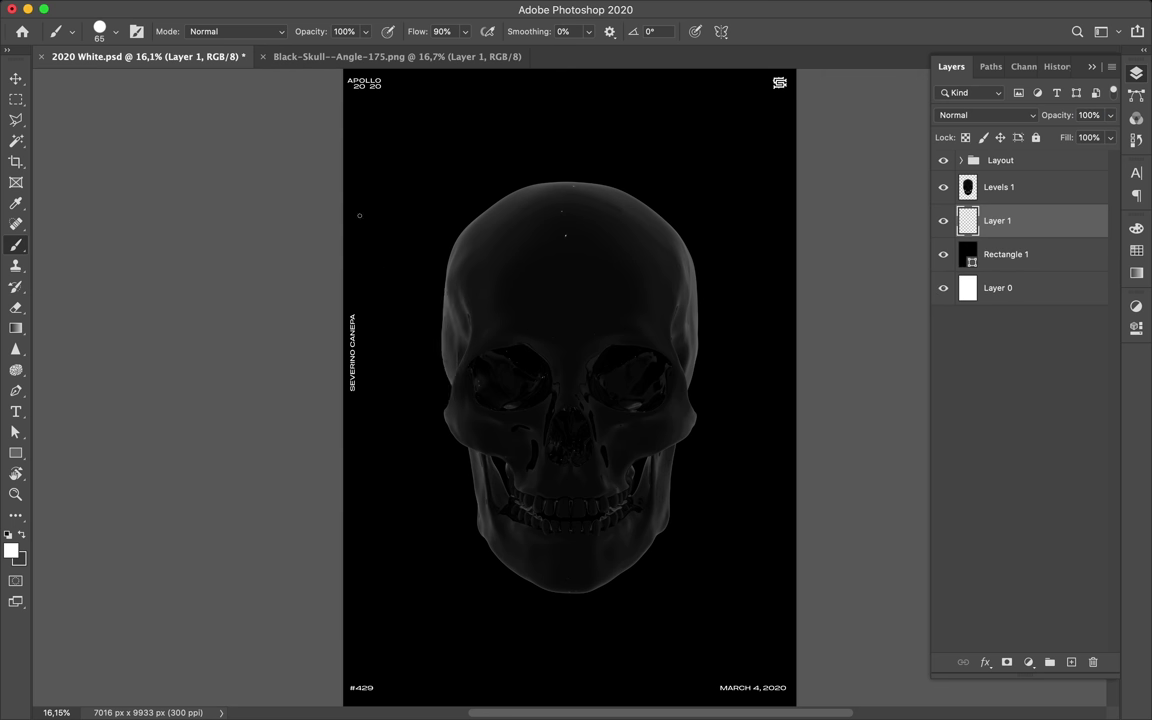
{"action": "right_click", "coordinate": [432, 196]}
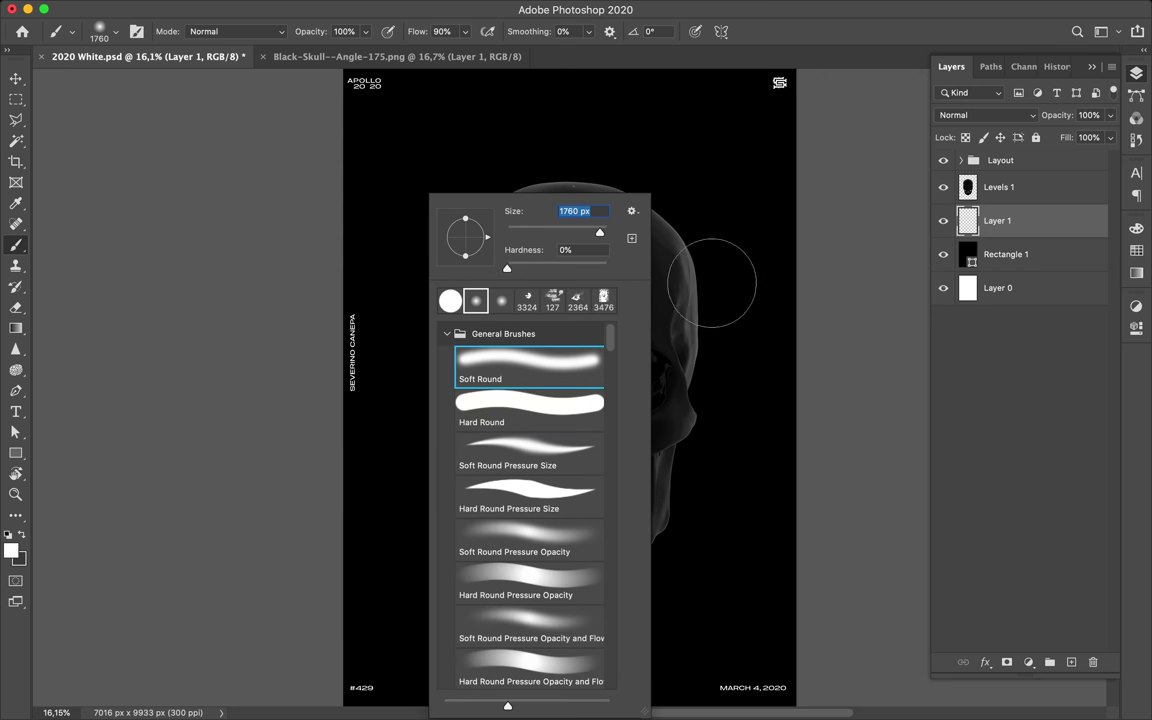
{"action": "left_click", "coordinate": [12, 548]}
{"action": "left_click", "coordinate": [881, 485]}
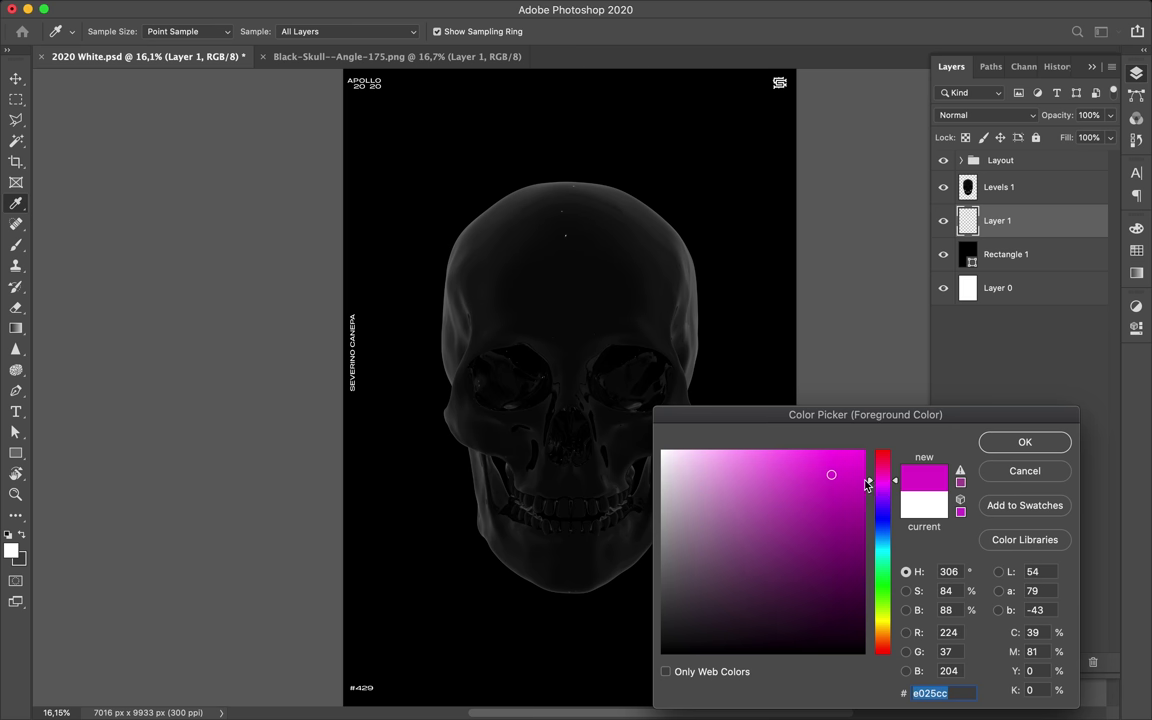
{"action": "left_click", "coordinate": [1025, 442]}
{"action": "key", "text": "b"}
{"action": "mouse_move", "coordinate": [345, 390]}
{"action": "left_mouse_down"}
{"action": "mouse_move", "coordinate": [586, 373]}
{"action": "mouse_move", "coordinate": [367, 407]}
{"action": "mouse_move", "coordinate": [827, 390]}
{"action": "left_mouse_up"}
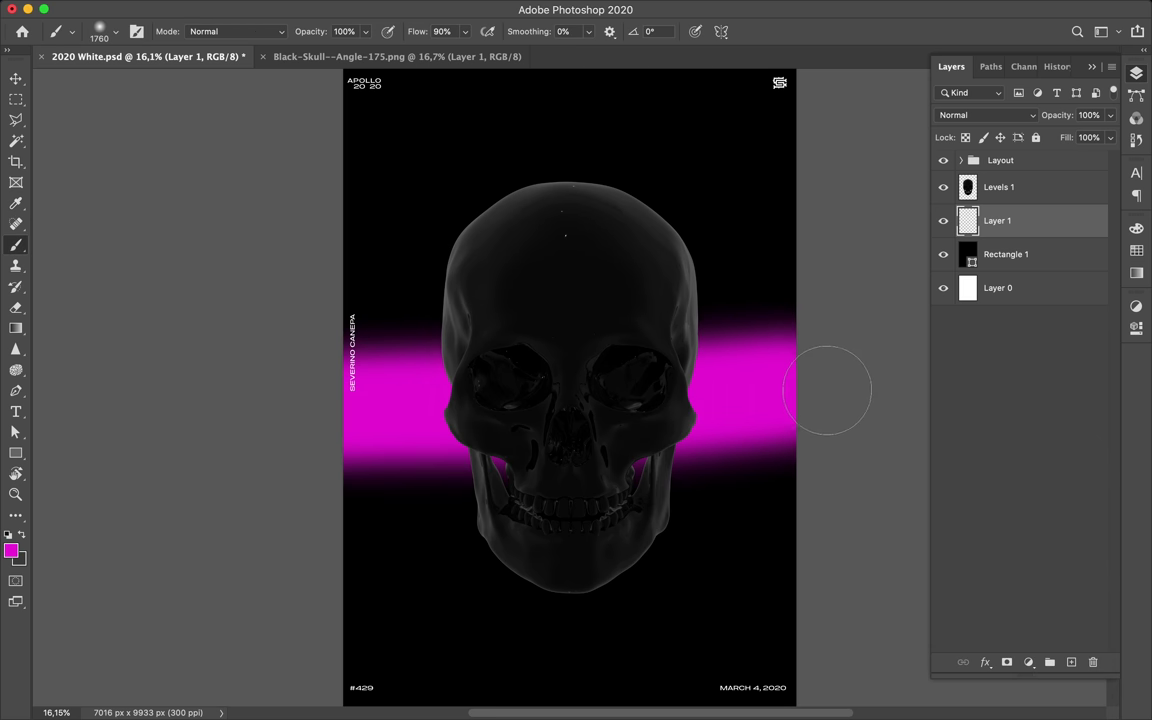
Switch to light, then lighter pink with a smaller brush, and preview a 153-pixel Gaussian Blur.
{"action": "right_click", "coordinate": [430, 371]}
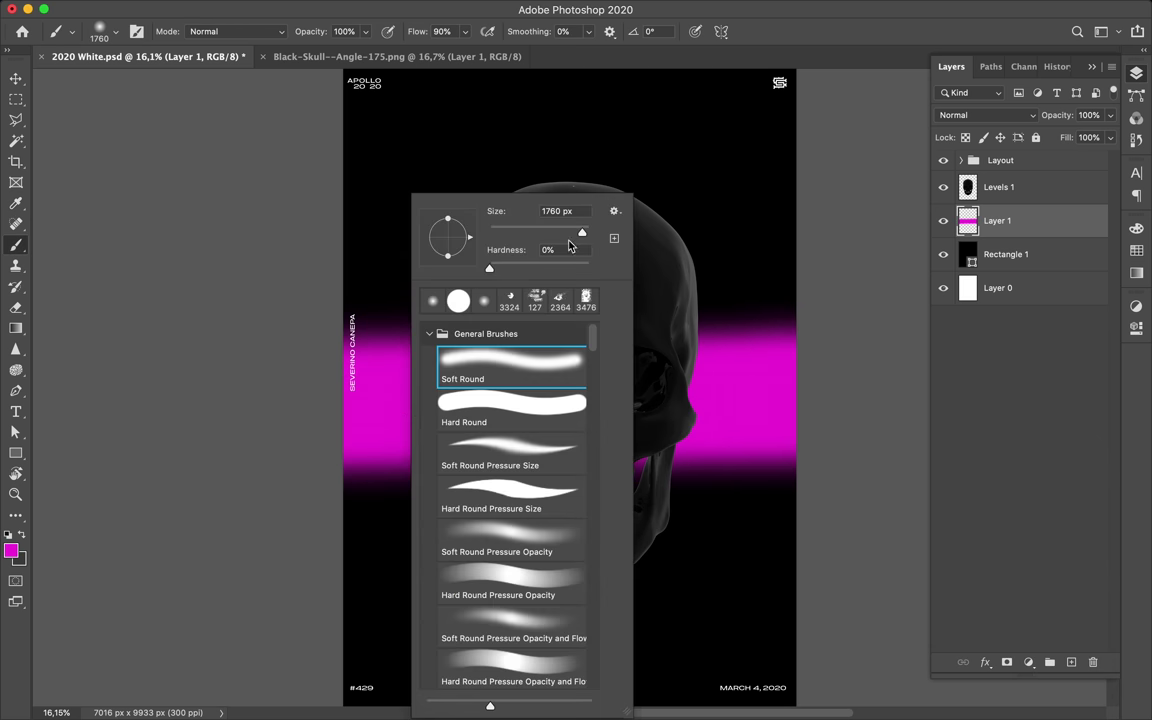
{"action": "left_click", "coordinate": [10, 550]}
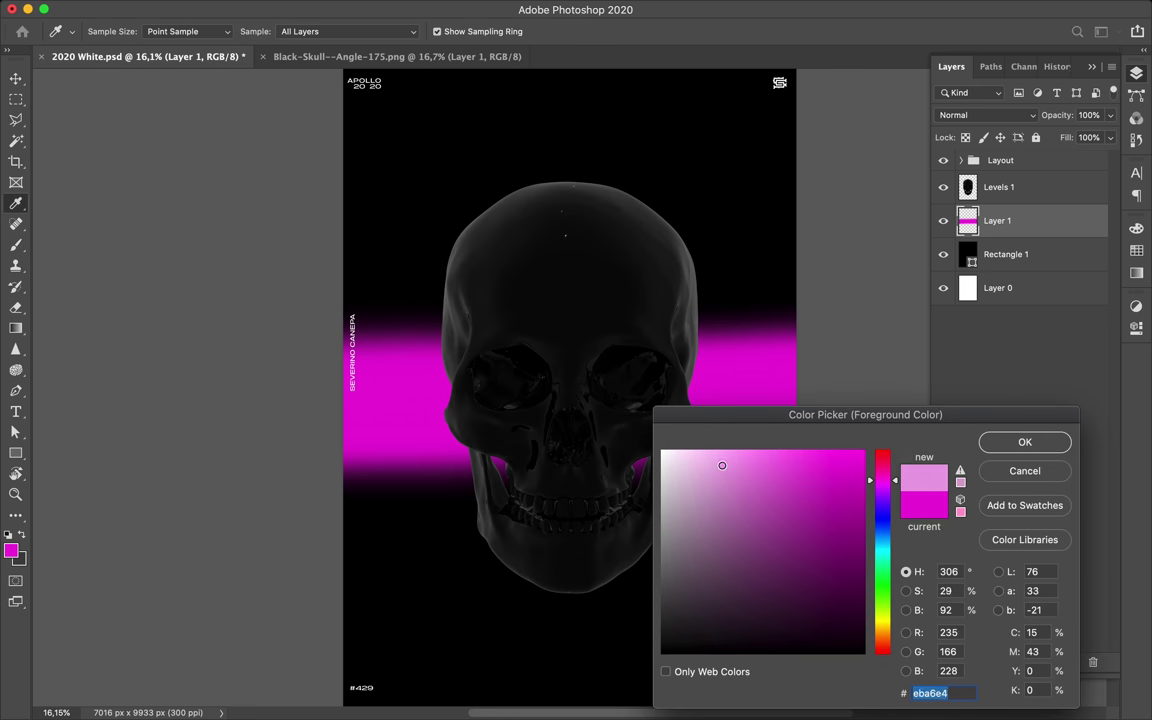
{"action": "key", "text": "Return"}
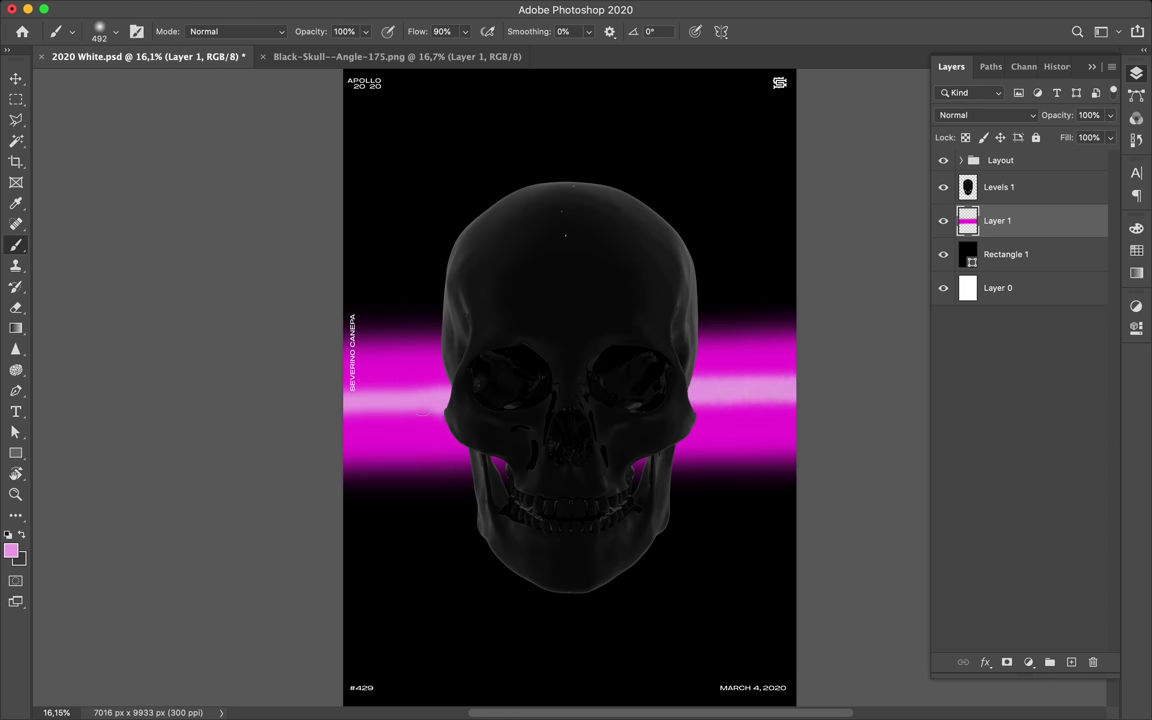
{"action": "right_click", "coordinate": [495, 399]}
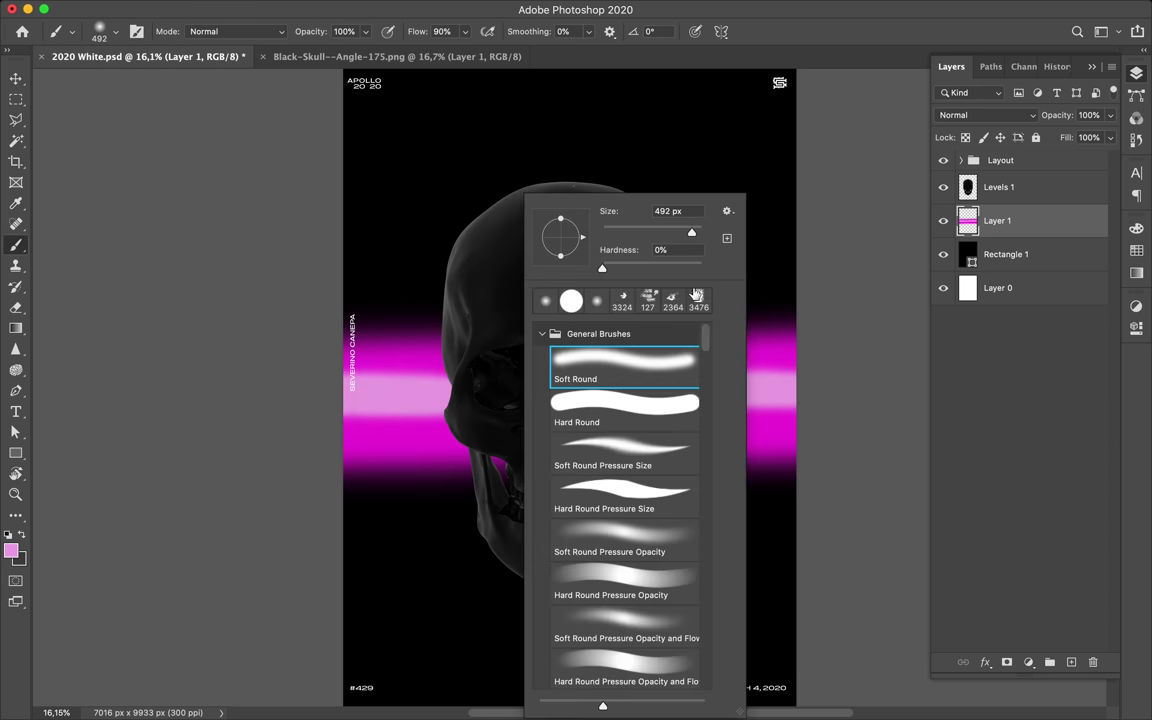
{"action": "left_click", "coordinate": [10, 550]}
{"action": "left_click", "coordinate": [347, 390]}
{"action": "key", "text": "Return"}
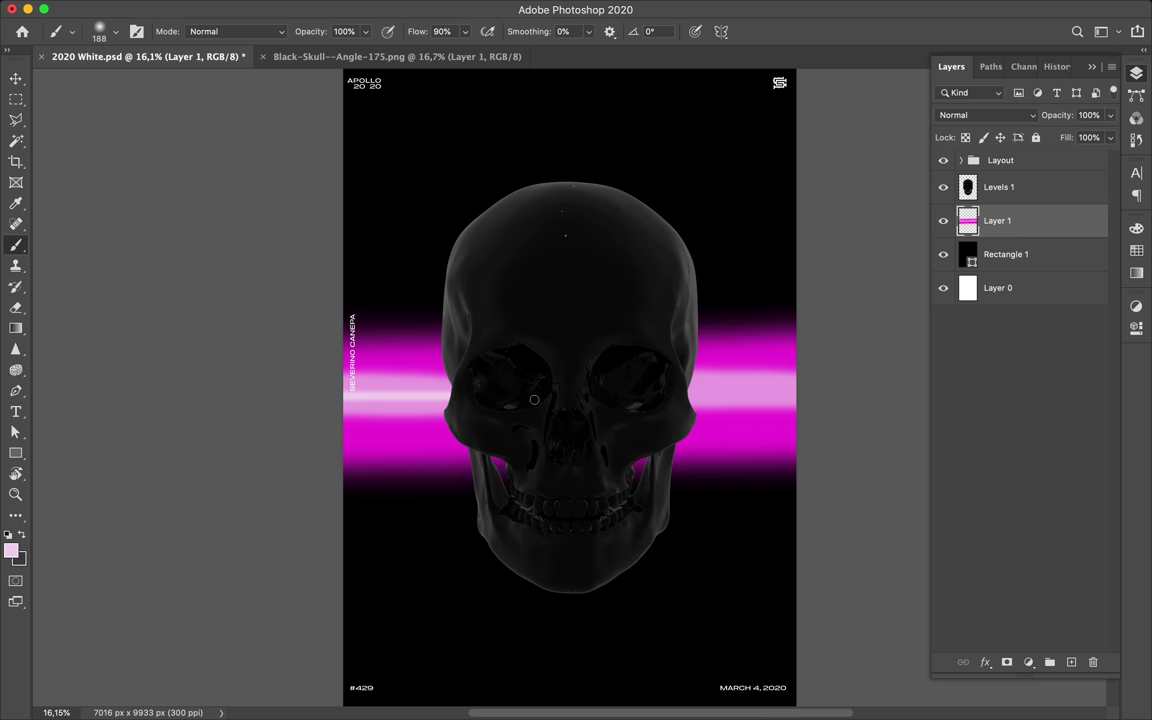
{"action": "left_click", "coordinate": [409, 10]}
{"action": "left_click", "coordinate": [668, 259]}
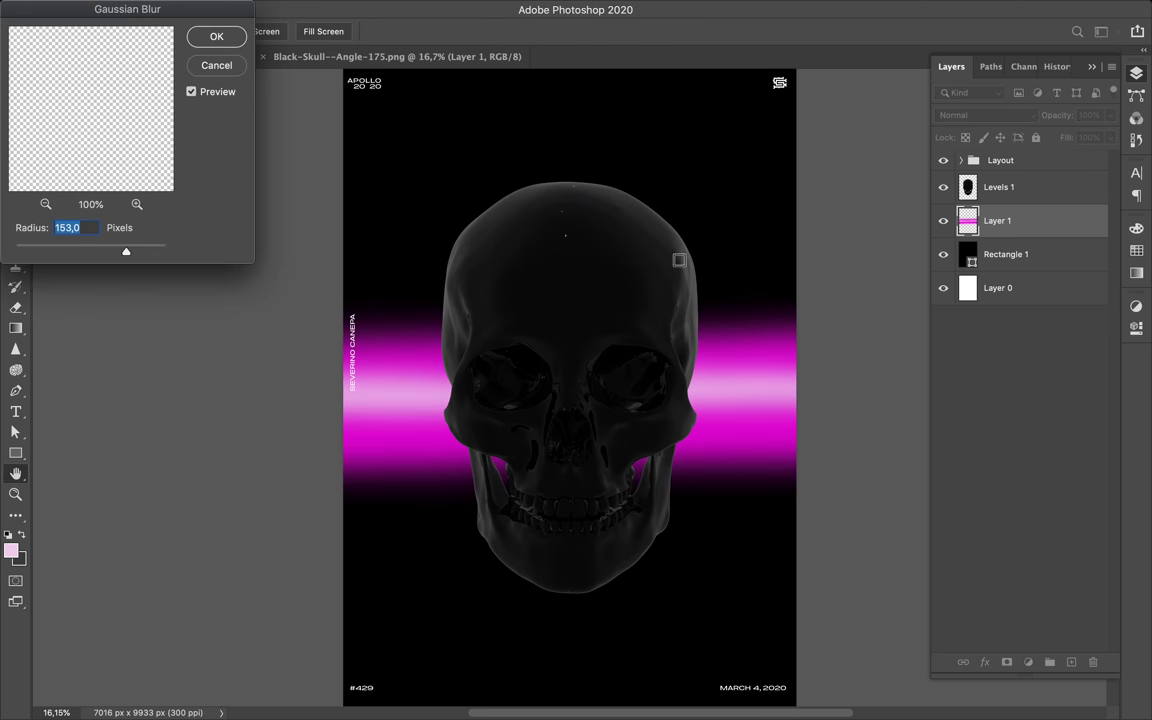
Apply a 158.9-pixel Gaussian Blur, duplicate the band and apply Mosaic to the copy.
{"action": "left_click_drag", "start_coordinate": [125, 252], "coordinate": [128, 255]}
{"action": "left_click", "coordinate": [218, 37]}
{"action": "key", "text": "ctrl+j"}
{"action": "left_click", "coordinate": [374, 8]}
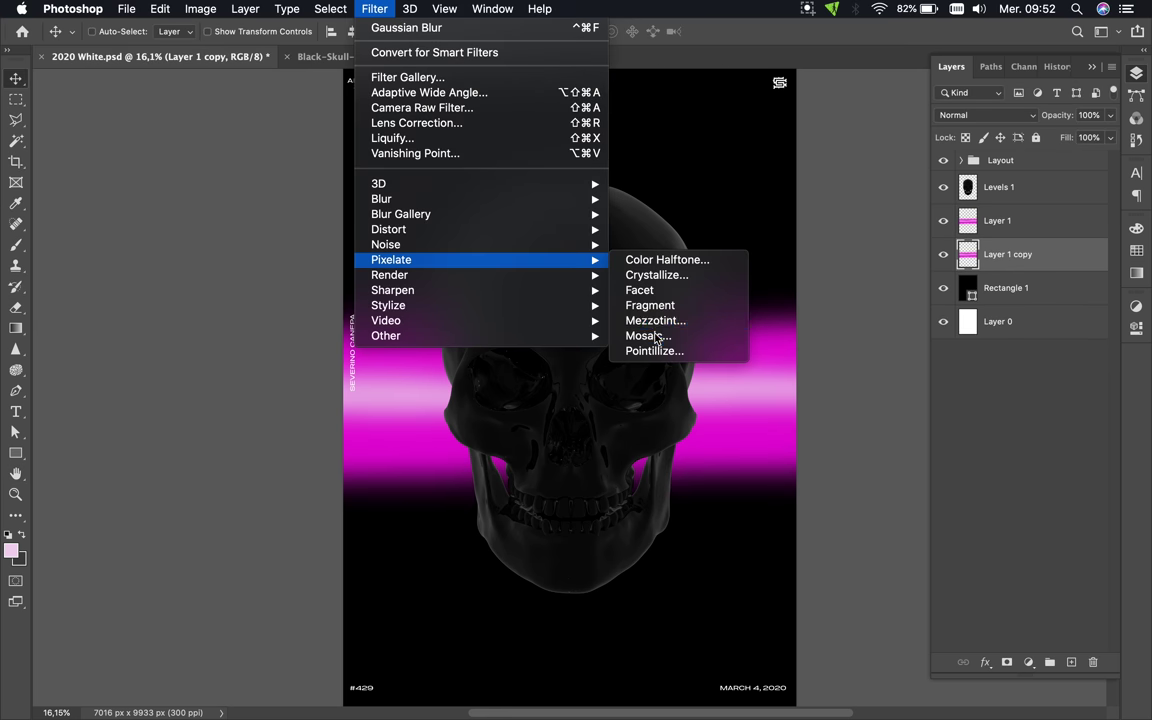
{"action": "left_click", "coordinate": [655, 337]}
{"action": "left_click", "coordinate": [210, 36]}
{"action": "key", "text": "ctrl+bracketright"}
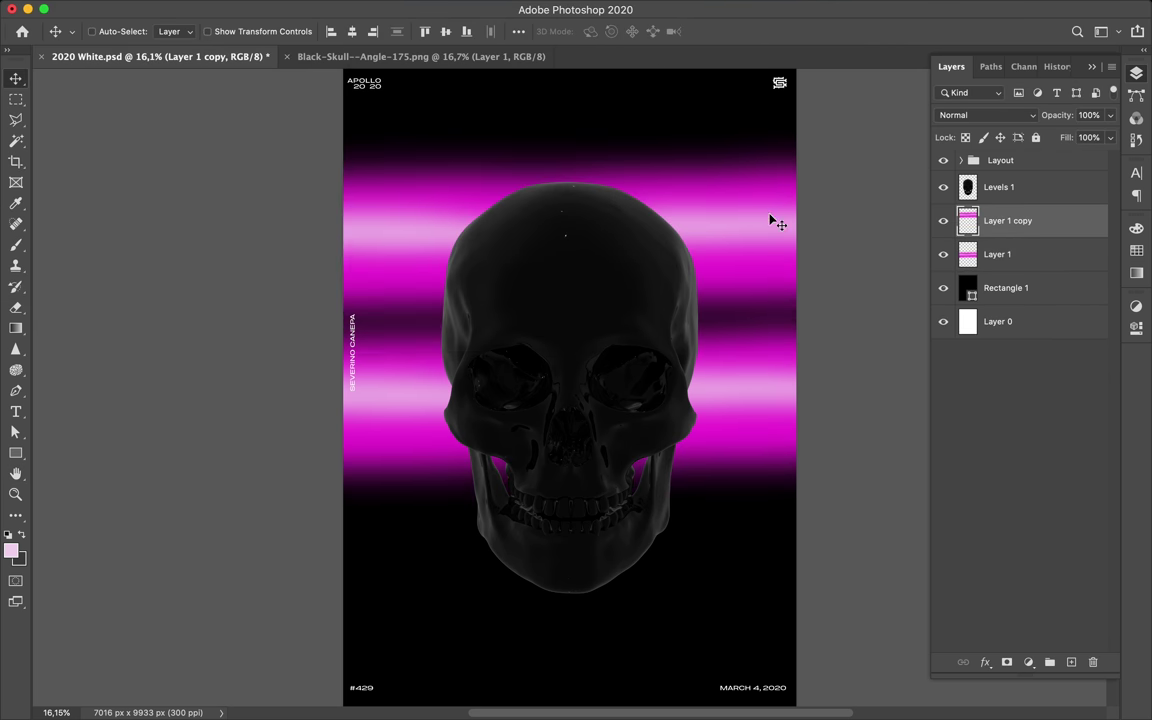
Apply a 169-cell Mosaic, shift the copy downward and blend it with Color Dodge.
{"action": "left_click", "coordinate": [517, 8]}
{"action": "left_click", "coordinate": [660, 324]}
{"action": "left_click_drag", "start_coordinate": [129, 257], "coordinate": [139, 254]}
{"action": "key", "text": "Return"}
{"action": "key", "text": "v"}
{"action": "left_click_drag", "start_coordinate": [527, 244], "coordinate": [527, 430]}
{"action": "left_click", "coordinate": [975, 115]}
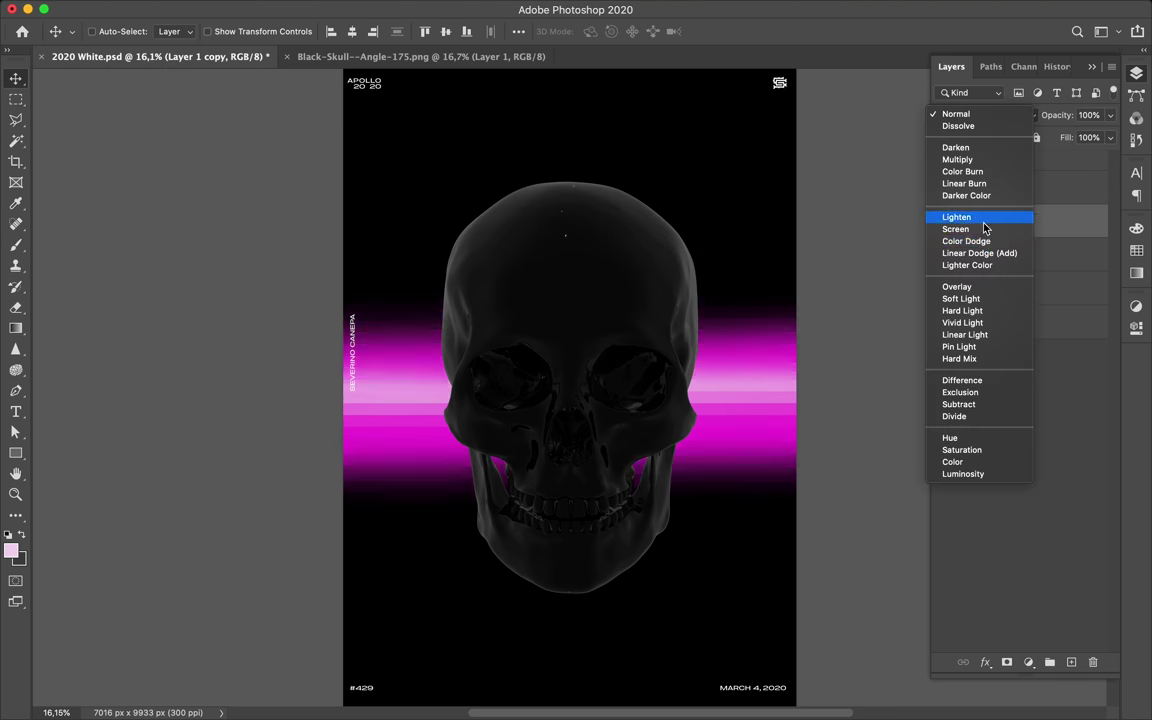
{"action": "left_click", "coordinate": [985, 241]}
Duplicate the mosaic glow layer and set the second copy to Pin Light.
{"action": "key", "text": "ctrl+j"}
{"action": "left_click", "coordinate": [975, 115]}
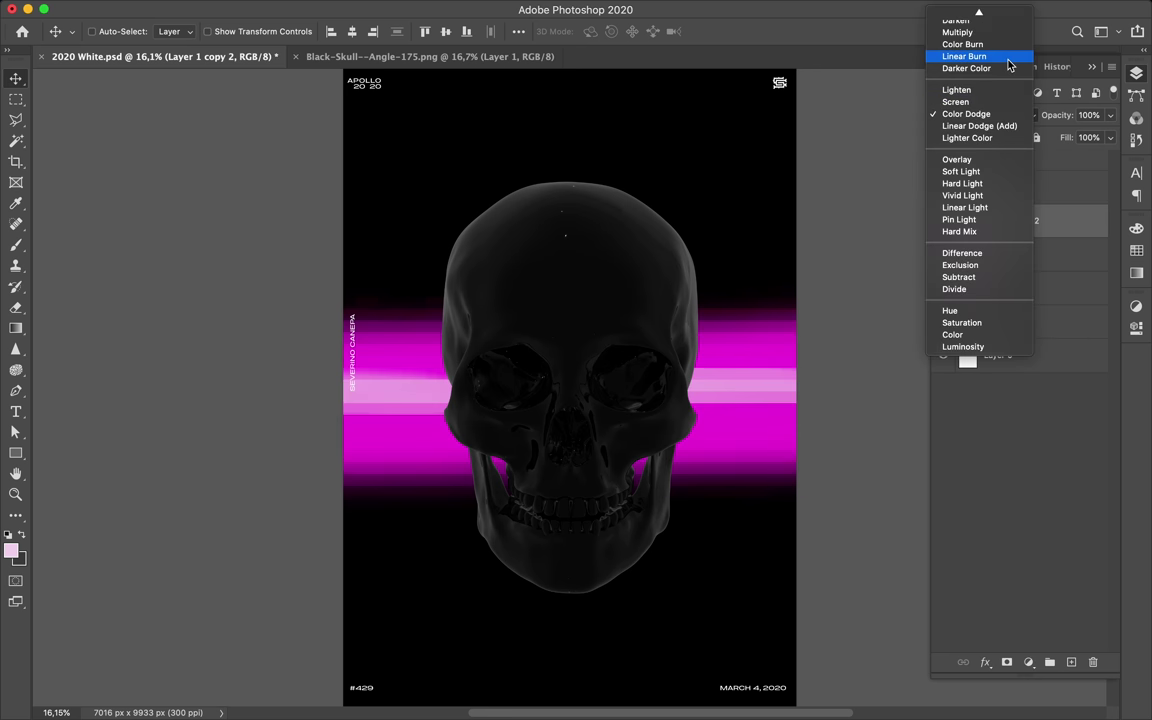
{"action": "left_click", "coordinate": [1008, 219]}
{"action": "scroll", "coordinate": [700, 270], "scroll_direction": "up", "scroll_amount": 2}
{"action": "scroll", "coordinate": [690, 280], "scroll_direction": "down", "scroll_amount": 1}
{"action": "scroll", "coordinate": [688, 279], "scroll_direction": "down", "scroll_amount": 3}
{"action": "scroll", "coordinate": [680, 285], "scroll_direction": "up", "scroll_amount": 2}
{"action": "scroll", "coordinate": [660, 295], "scroll_direction": "up", "scroll_amount": 4}
{"action": "scroll", "coordinate": [636, 304], "scroll_direction": "up", "scroll_amount": 6}
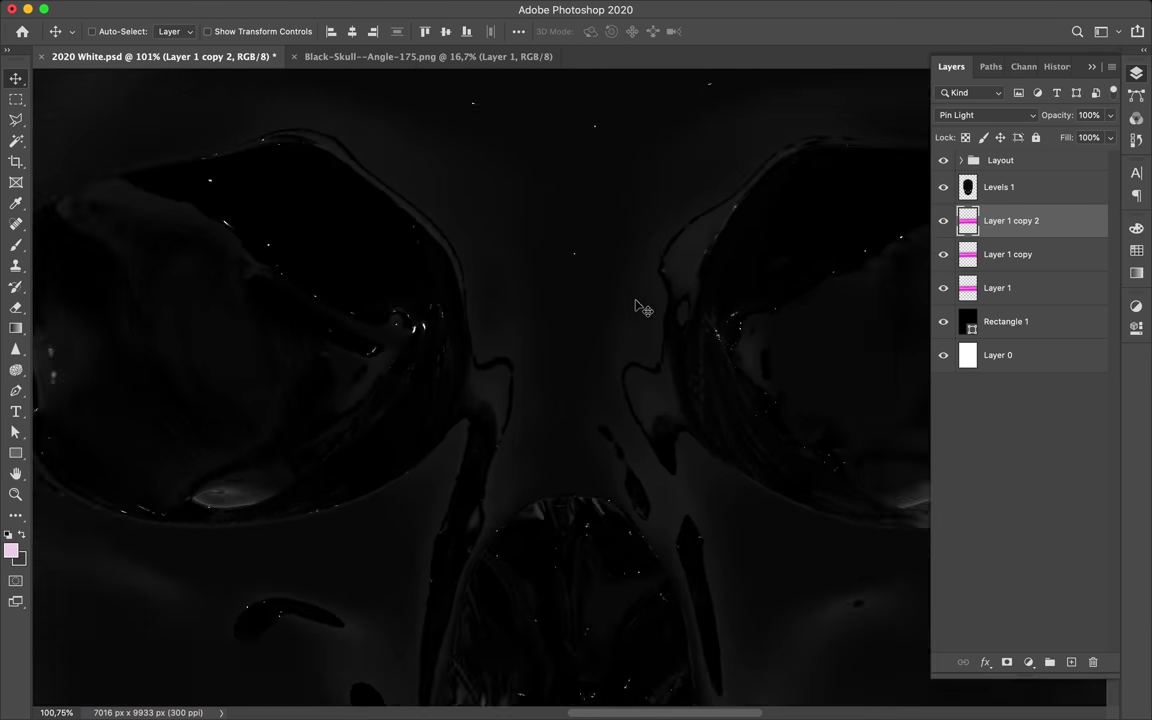
{"action": "scroll", "coordinate": [634, 308], "scroll_direction": "down", "scroll_amount": 5}
{"action": "scroll", "coordinate": [600, 315], "scroll_direction": "down", "scroll_amount": 3}
{"action": "scroll", "coordinate": [560, 319], "scroll_direction": "down", "scroll_amount": 1}
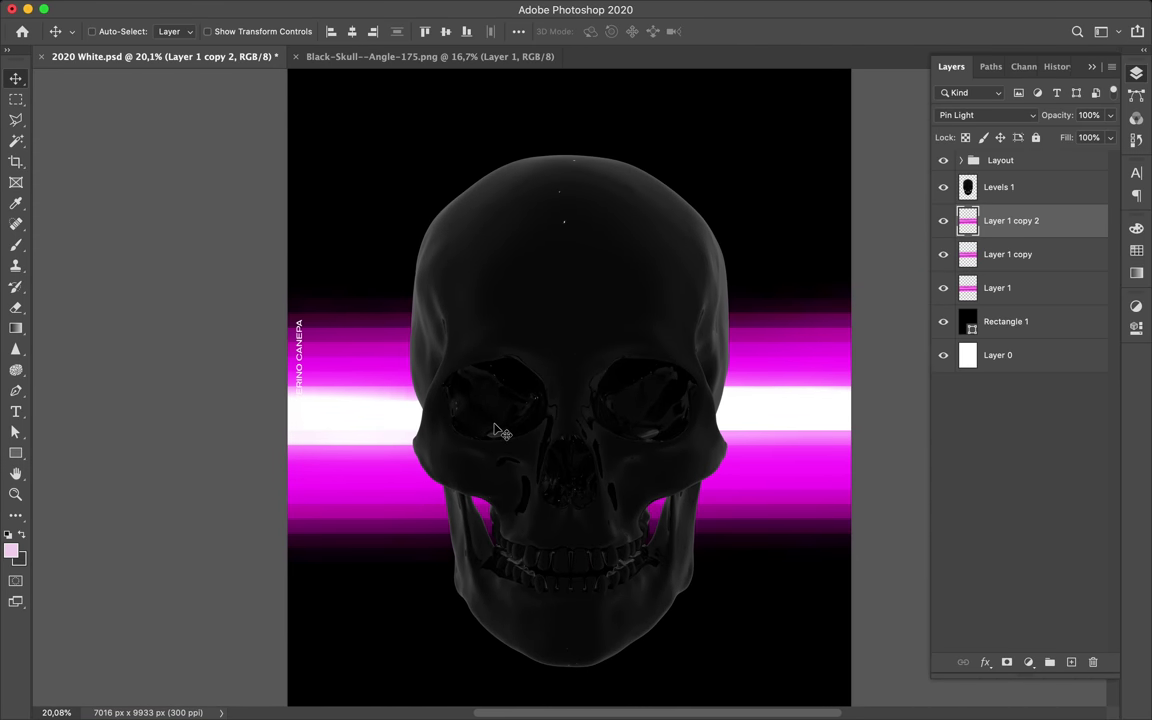
Squash the three glow layers to about half height and move the band behind the eyes.
{"action": "left_click", "coordinate": [997, 288], "text": "shift"}
{"action": "key", "text": "super+t"}
{"action": "left_click_drag", "start_coordinate": [569, 283], "coordinate": [569, 417]}
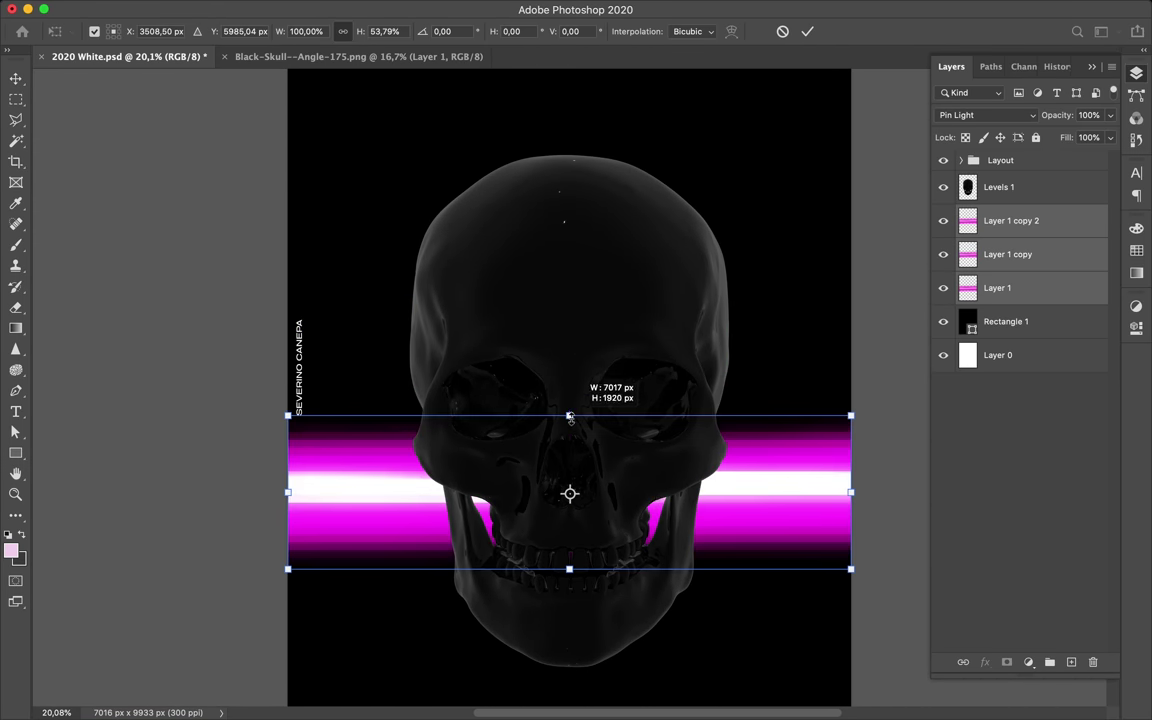
{"action": "key", "text": "Return"}
{"action": "left_click_drag", "start_coordinate": [792, 501], "coordinate": [805, 442]}
{"action": "scroll", "coordinate": [792, 419], "scroll_direction": "up", "scroll_amount": 1}
Add a new Layer 2 and paint a magenta stroke over the glow's white core.
{"action": "left_click", "coordinate": [1025, 220]}
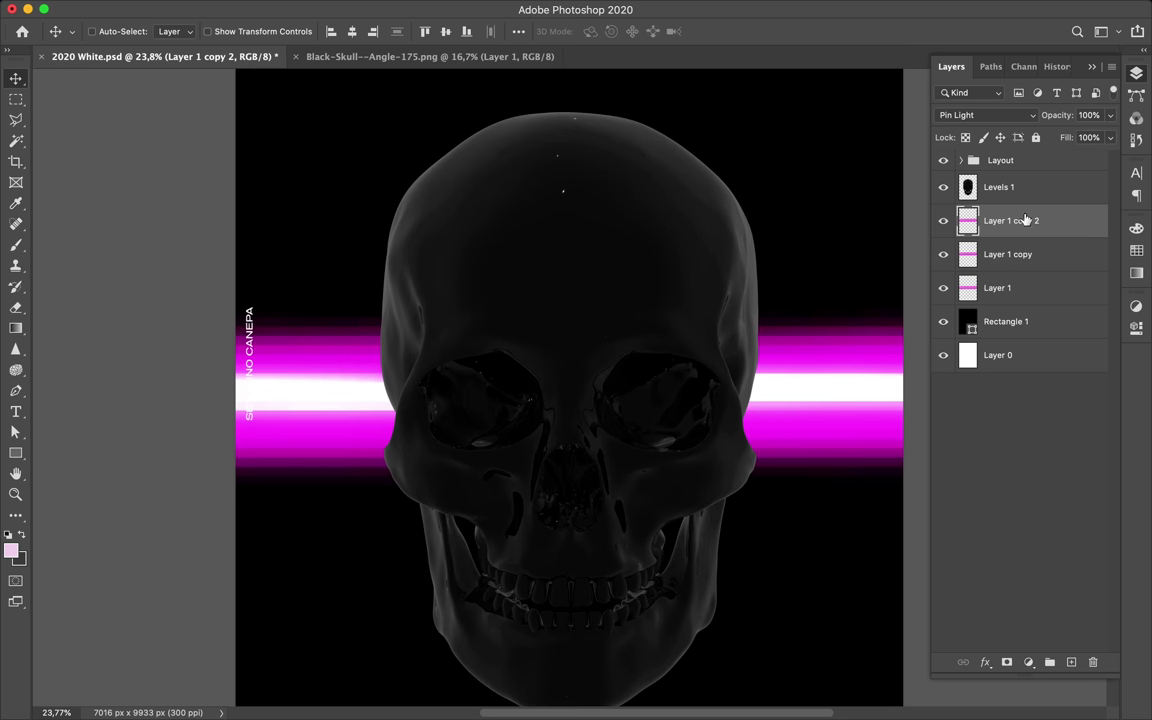
{"action": "key", "text": "super+shift+alt+n"}
{"action": "key", "text": "b"}
{"action": "left_click", "coordinate": [1136, 249]}
{"action": "left_click", "coordinate": [946, 248]}
{"action": "left_click", "coordinate": [105, 31]}
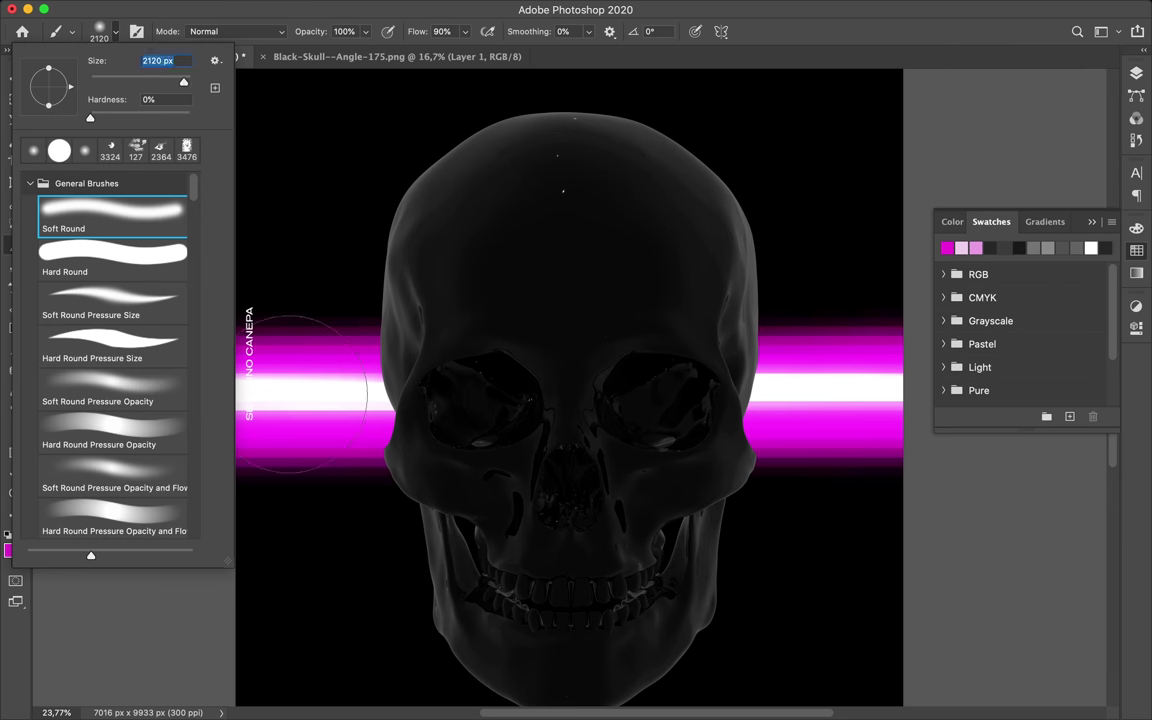
{"action": "left_click_drag", "start_coordinate": [305, 392], "coordinate": [830, 390]}
Set Layer 2 to Linear Light blending with 15% fill.
{"action": "left_click", "coordinate": [1136, 73]}
{"action": "left_click", "coordinate": [975, 115]}
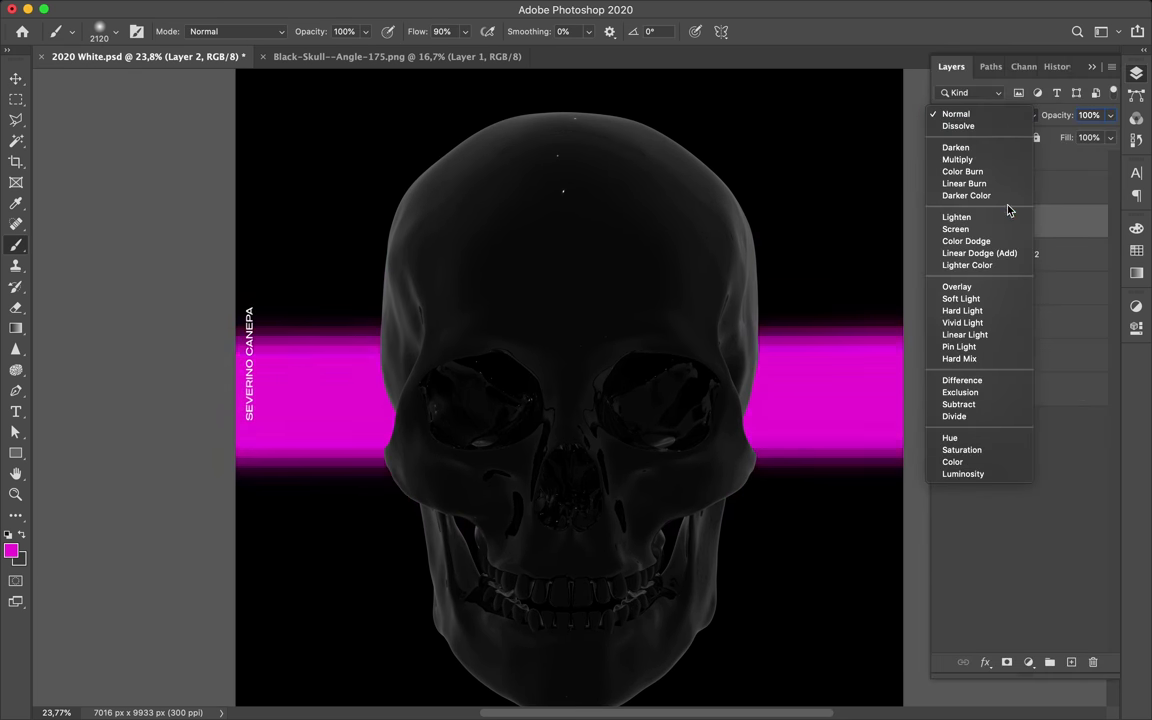
{"action": "left_click", "coordinate": [1008, 336]}
{"action": "key", "text": "v"}
{"action": "scroll", "coordinate": [510, 306], "scroll_direction": "down", "scroll_amount": 3}
{"action": "scroll", "coordinate": [510, 306], "scroll_direction": "up", "scroll_amount": 2}
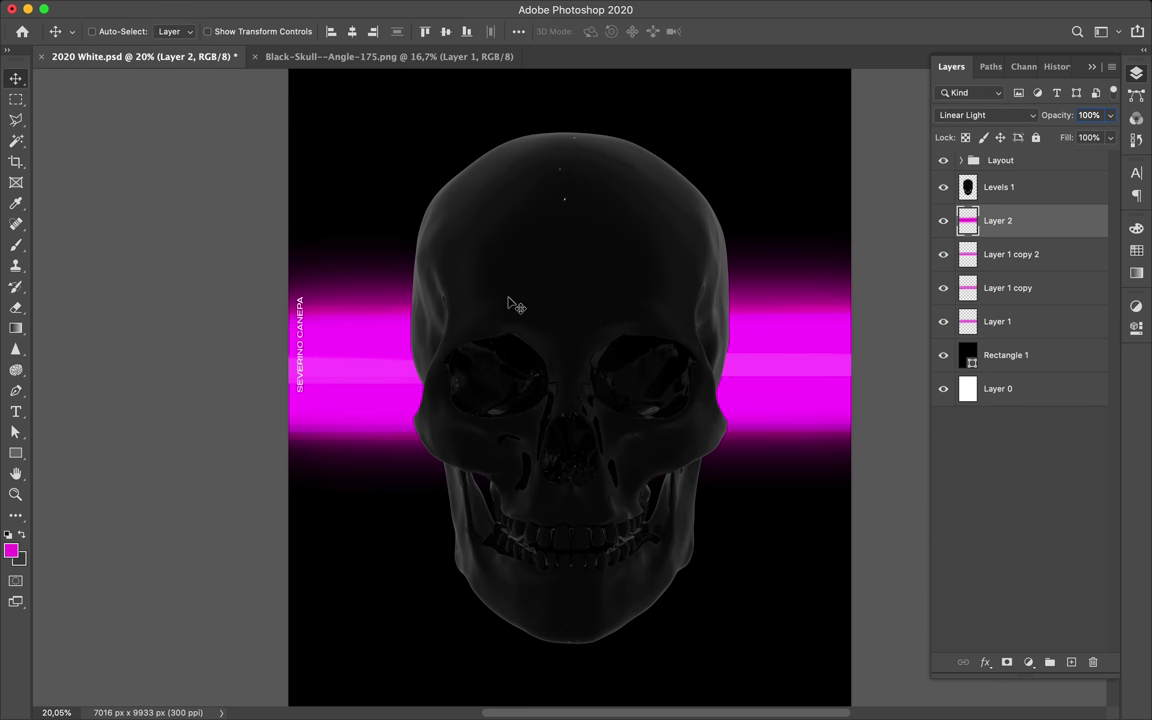
{"action": "left_click", "coordinate": [985, 115]}
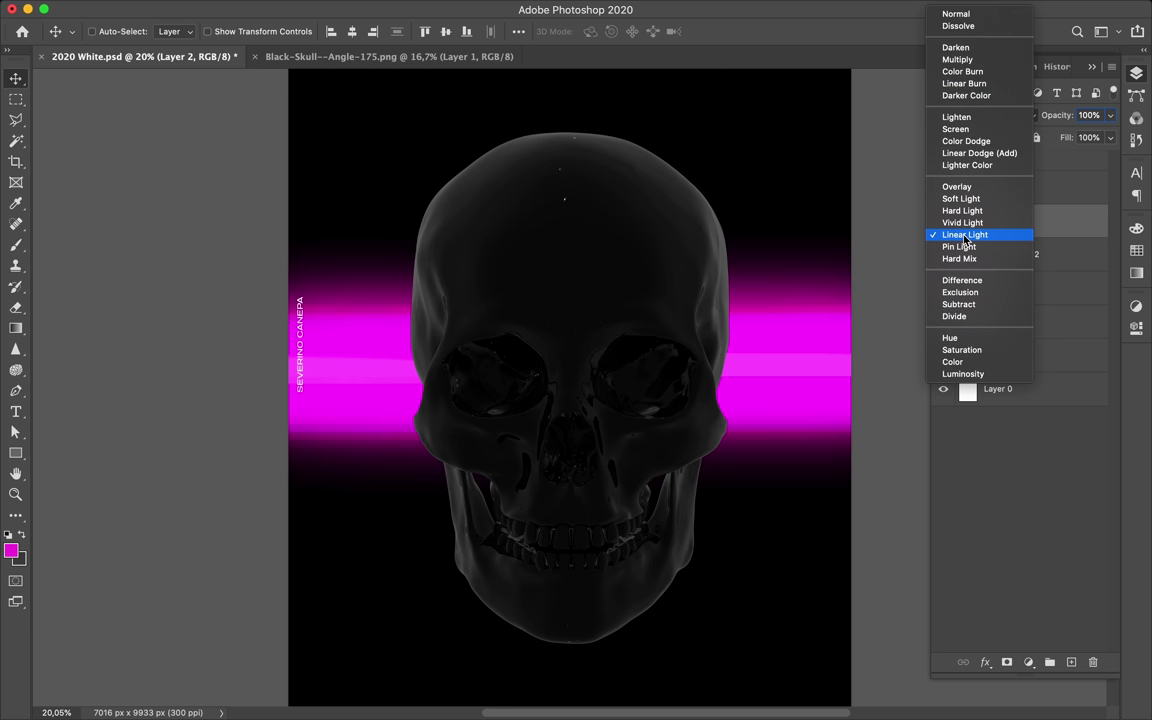
{"action": "left_click", "coordinate": [964, 234]}
{"action": "mouse_move", "coordinate": [1110, 137]}
{"action": "left_mouse_down"}
{"action": "mouse_move", "coordinate": [1076, 161]}
{"action": "mouse_move", "coordinate": [1044, 161]}
{"action": "left_mouse_up"}
{"action": "key", "text": "ctrl+0"}
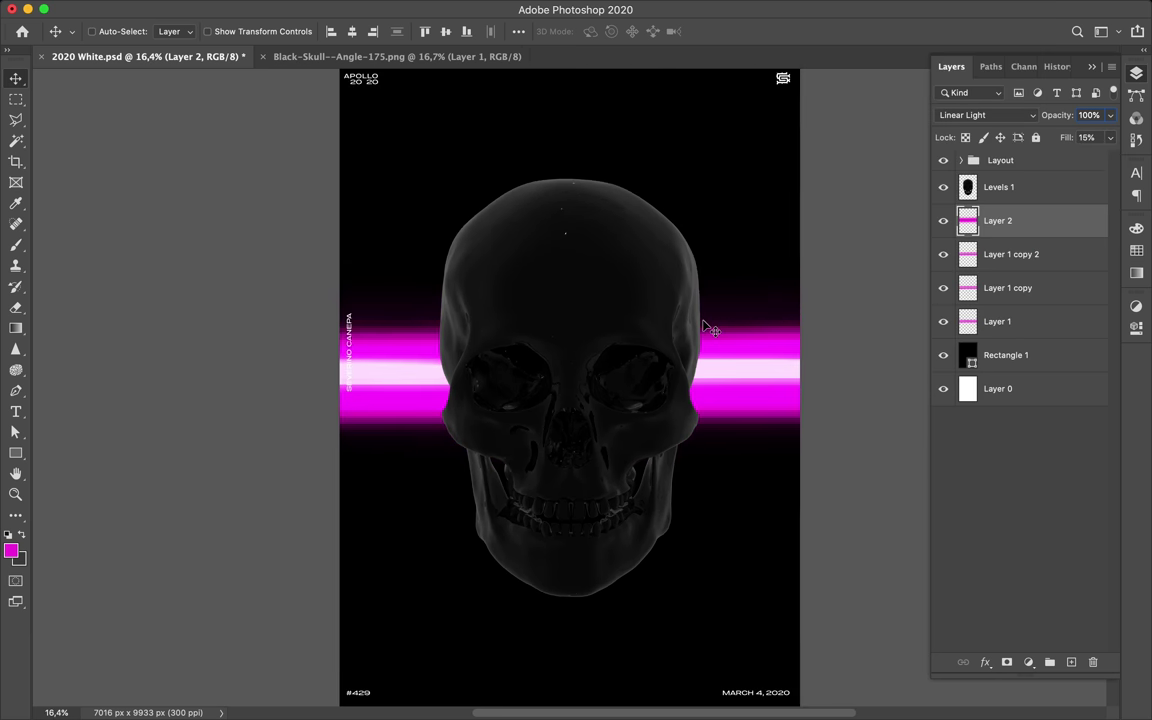
Hide the glow band layers and select the Levels 1 layer.
{"action": "scroll", "coordinate": [700, 340], "scroll_direction": "up", "scroll_amount": 2}
{"action": "scroll", "coordinate": [748, 370], "scroll_direction": "down", "scroll_amount": 2}
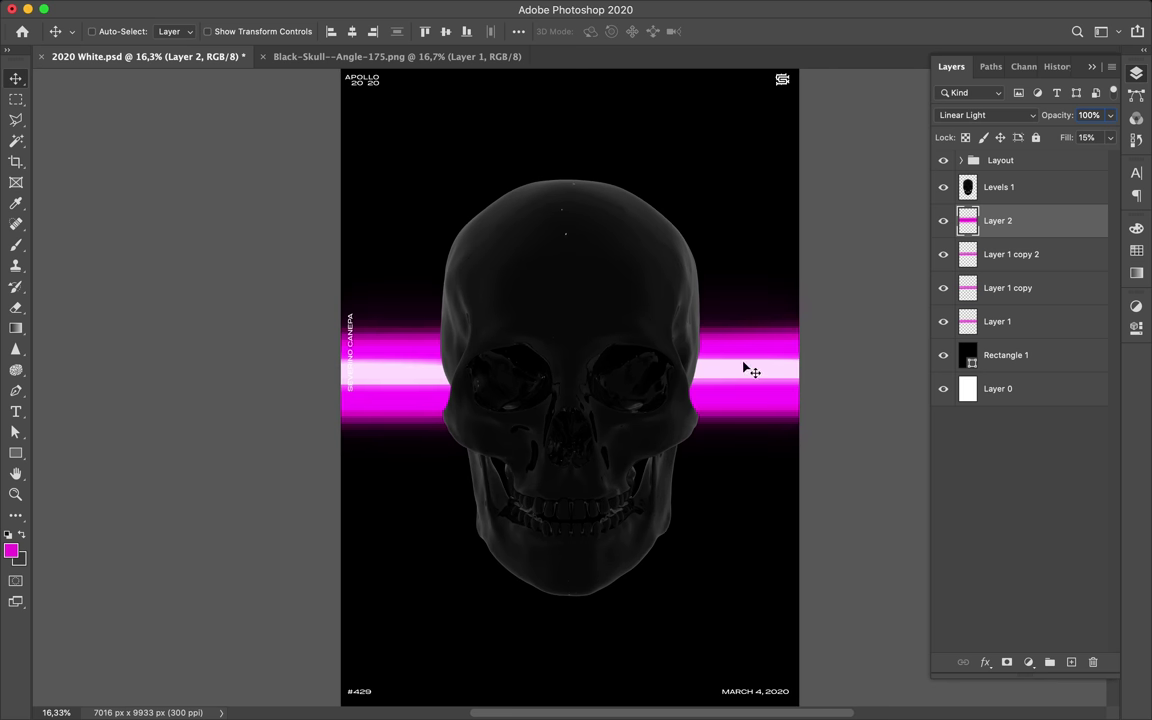
{"action": "left_click", "coordinate": [988, 325], "text": "shift"}
{"action": "key", "text": "ctrl+comma"}
{"action": "left_click", "coordinate": [1039, 187]}
{"action": "scroll", "coordinate": [528, 316], "scroll_direction": "down", "scroll_amount": 1}
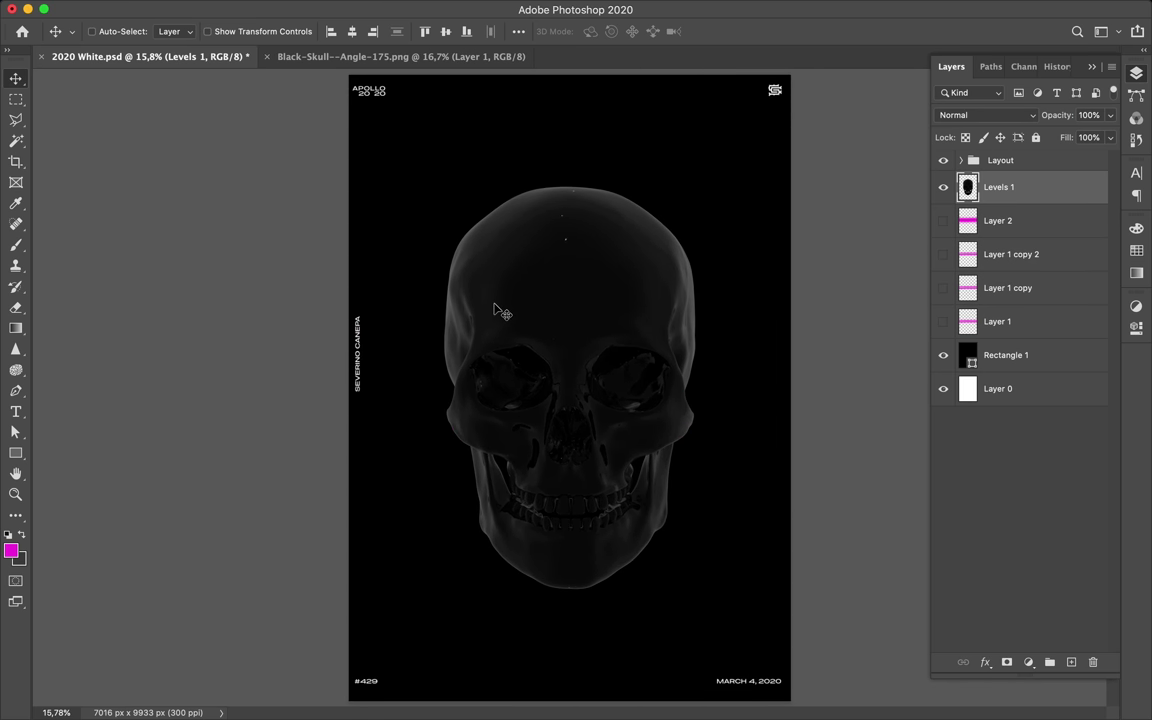
Copy the selected dome to a new layer, rotate it 90° and shrink it into a left-edge half-circle.
{"action": "left_click", "coordinate": [430, 298]}
{"action": "key", "text": "ctrl+j"}
{"action": "key", "text": "v"}
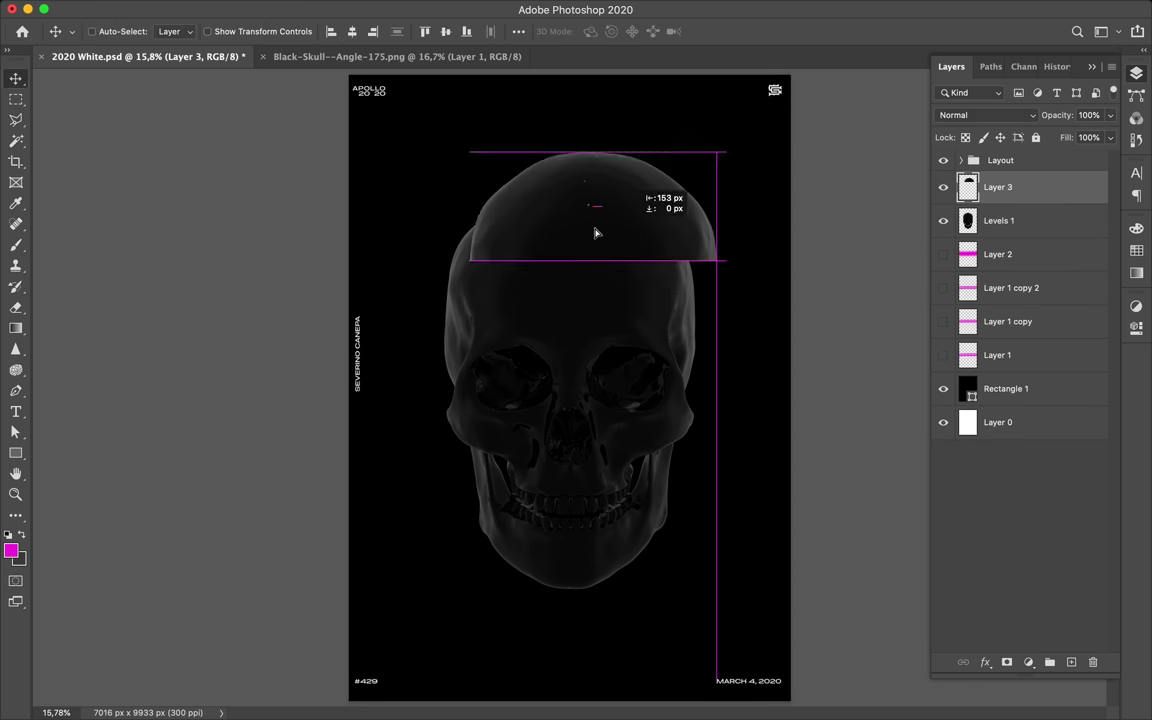
{"action": "key", "text": "ctrl+t"}
{"action": "mouse_move", "coordinate": [411, 115]}
{"action": "left_mouse_down"}
{"action": "mouse_move", "coordinate": [455, 125]}
{"action": "mouse_move", "coordinate": [407, 273]}
{"action": "left_mouse_up"}
{"action": "key", "text": "Return"}
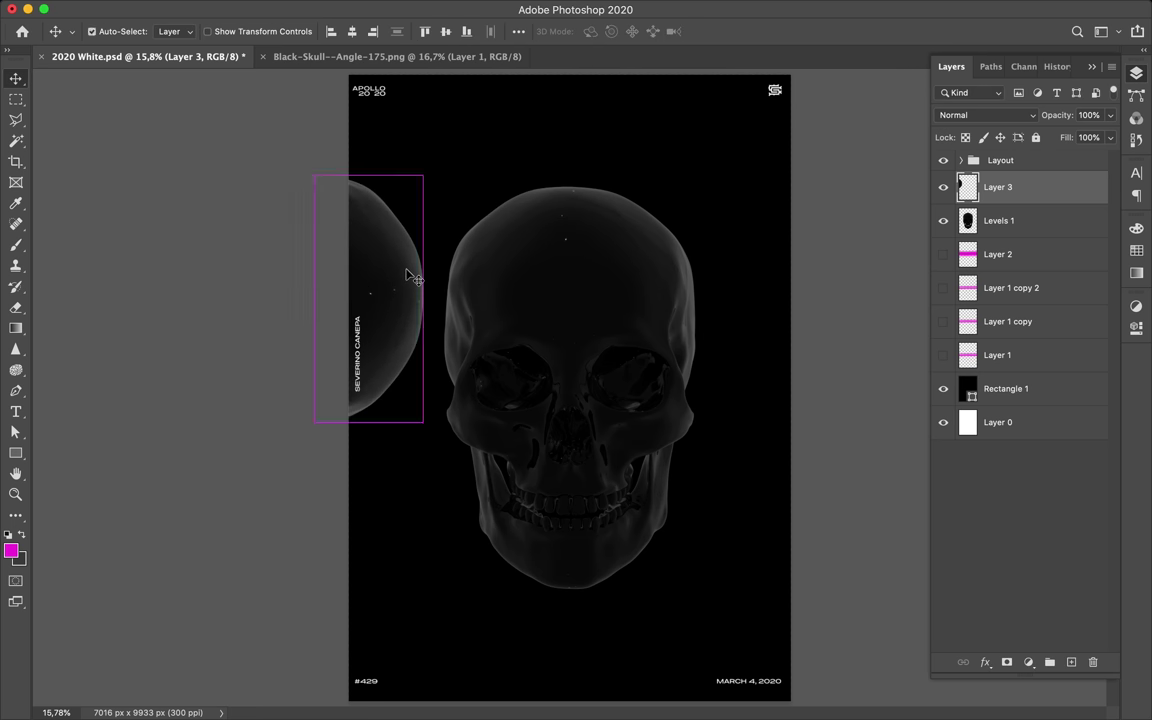
{"action": "key", "text": "ctrl+t"}
{"action": "left_click_drag", "start_coordinate": [314, 421], "coordinate": [334, 321]}
{"action": "left_click_drag", "start_coordinate": [370, 280], "coordinate": [380, 307]}
{"action": "key", "text": "Return"}
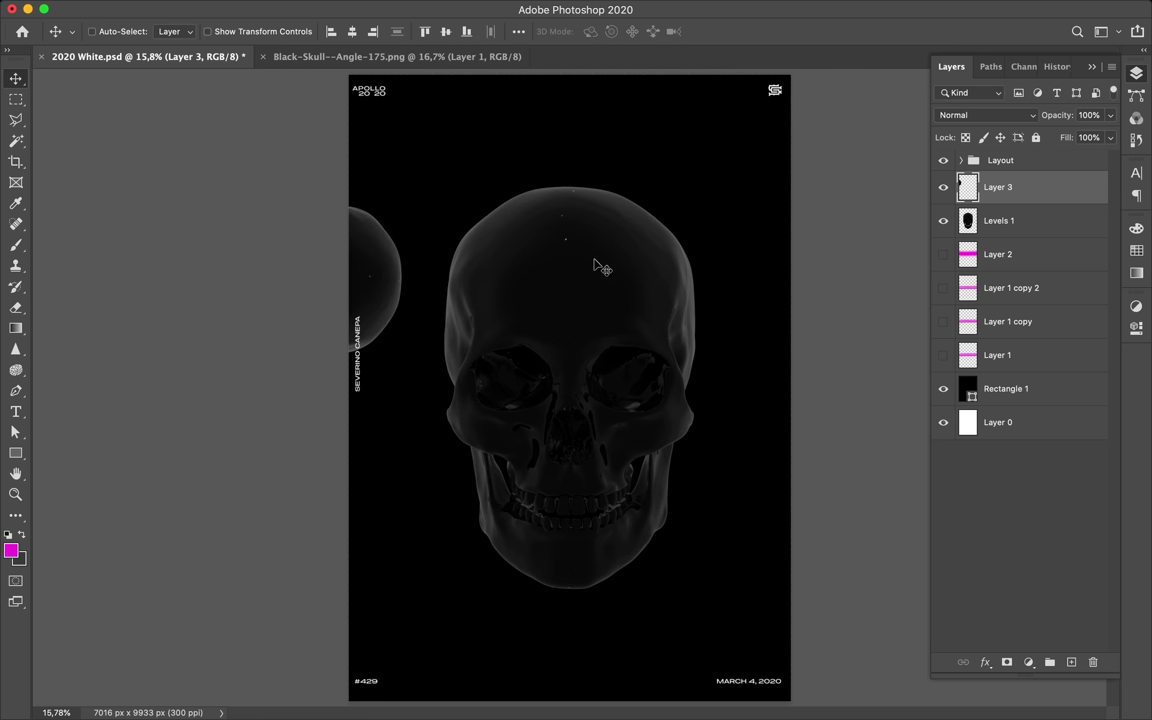
Try a rectangle, undo it, and draw a large circle with the Ellipse Tool instead.
{"action": "key", "text": "m"}
{"action": "key", "text": "u"}
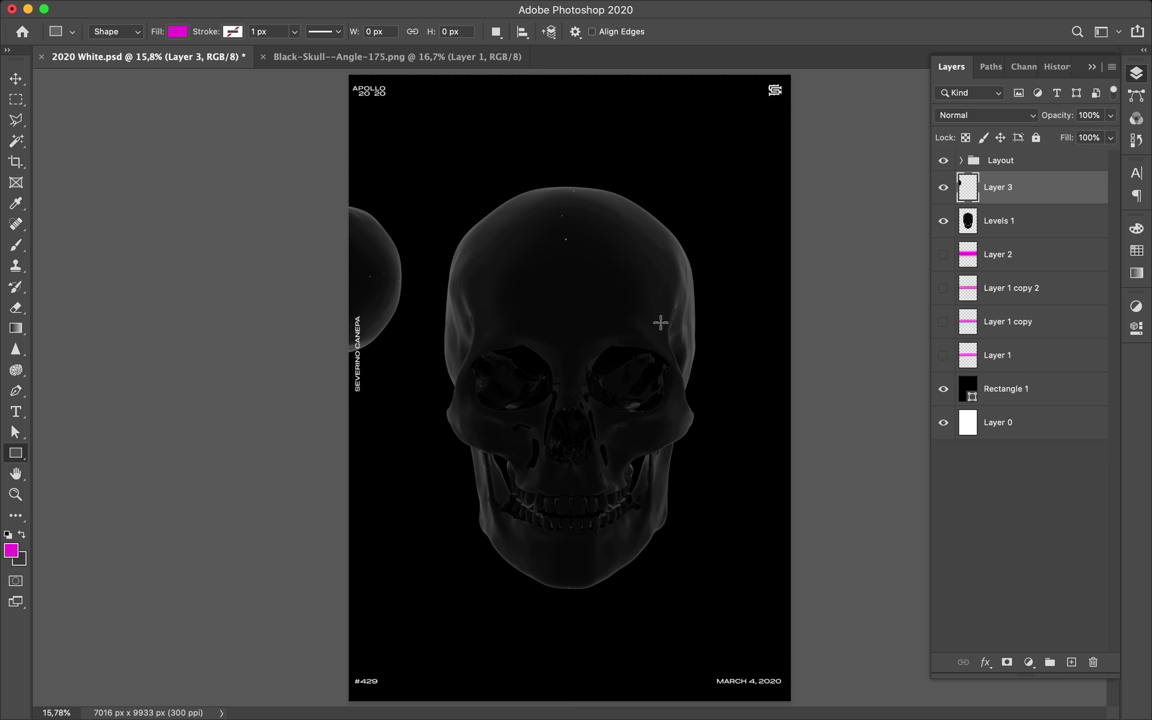
{"action": "left_click_drag", "start_coordinate": [622, 301], "coordinate": [782, 478]}
{"action": "key", "text": "ctrl+z"}
{"action": "right_click", "coordinate": [15, 452]}
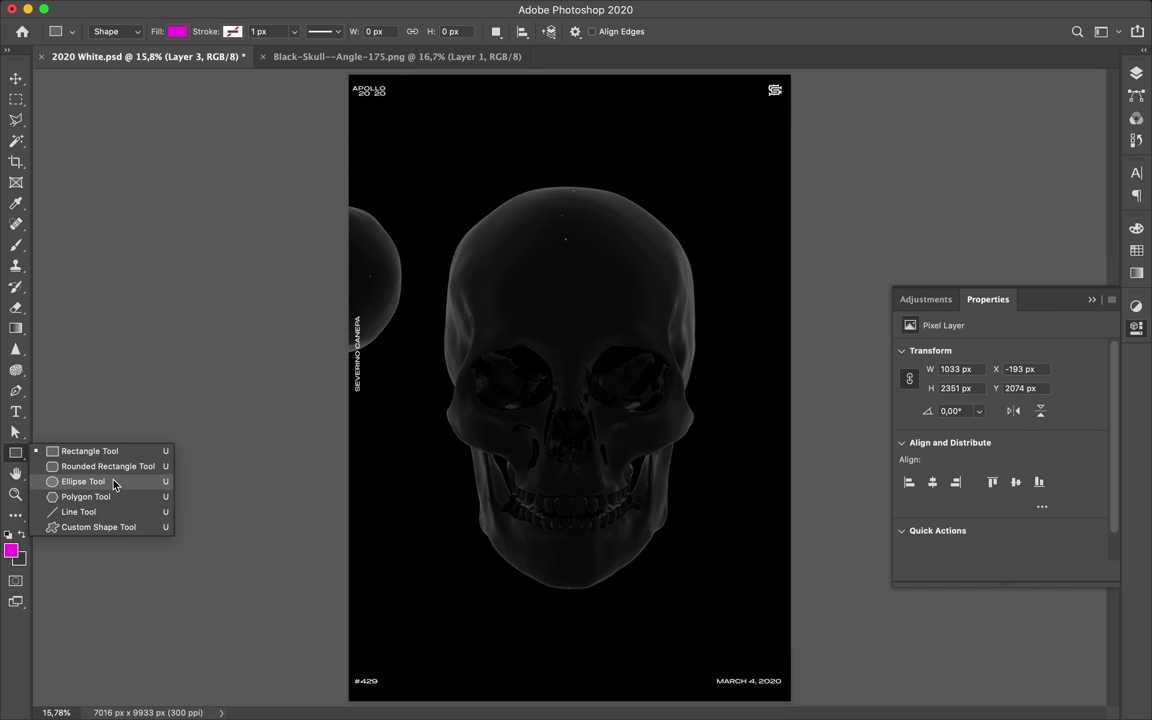
{"action": "left_click", "coordinate": [113, 485]}
{"action": "left_click_drag", "start_coordinate": [566, 339], "coordinate": [494, 278]}
Give the circle a gradient fill using the skull's sampled dark grey.
{"action": "key", "text": "a"}
{"action": "left_click", "coordinate": [238, 31]}
{"action": "left_click", "coordinate": [201, 63]}
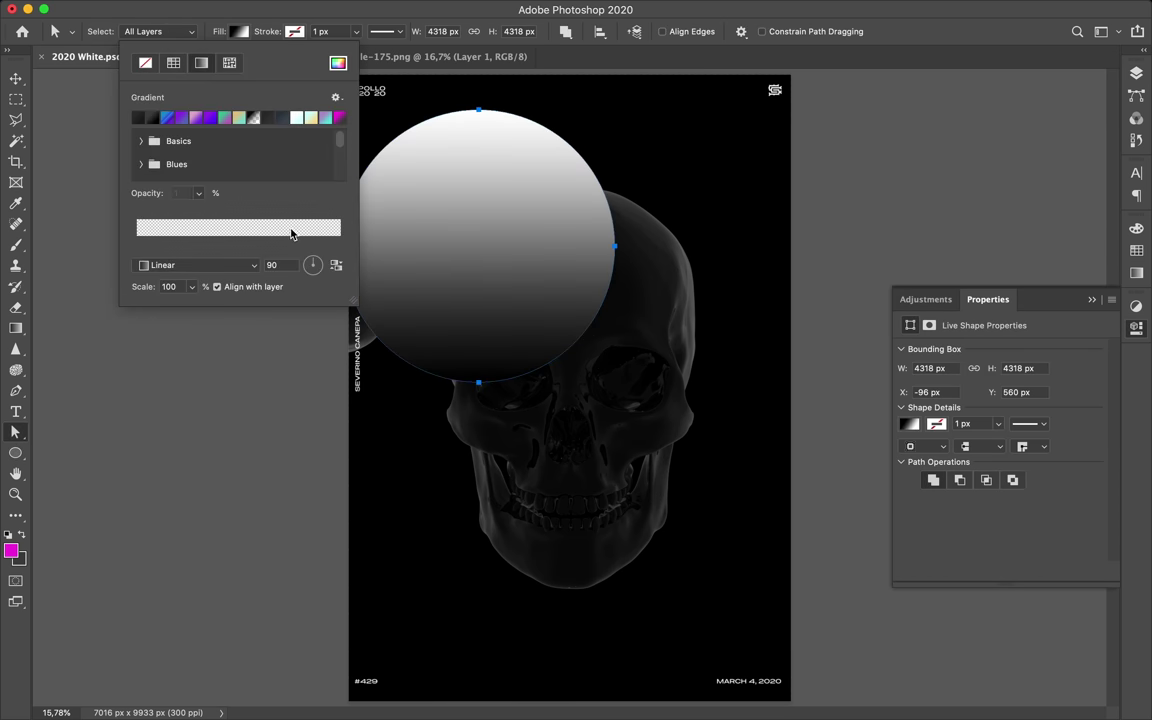
{"action": "left_click", "coordinate": [292, 234]}
{"action": "key", "text": "Return"}
{"action": "left_click", "coordinate": [309, 222]}
{"action": "left_click", "coordinate": [658, 226]}
{"action": "left_click", "coordinate": [1028, 448]}
Position the circle over the skull, put its layer behind the skull, and load the skull's outline.
{"action": "key", "text": "v"}
{"action": "left_click_drag", "start_coordinate": [494, 272], "coordinate": [632, 287]}
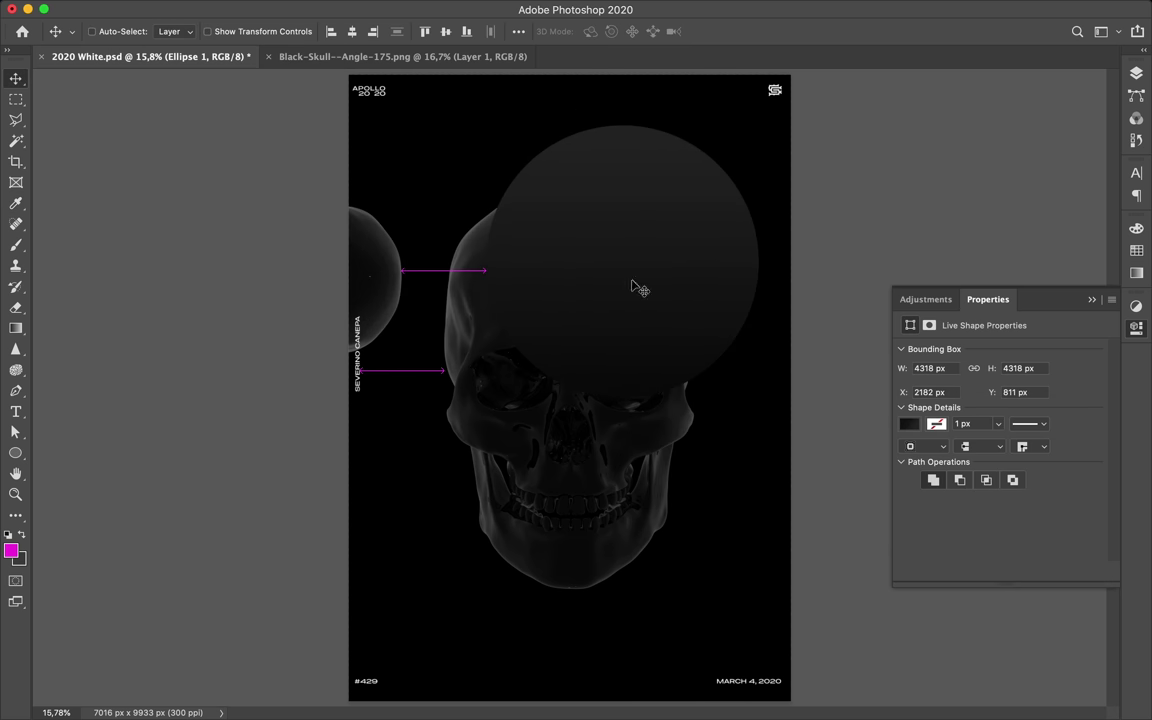
{"action": "mouse_move", "coordinate": [684, 222]}
{"action": "left_mouse_down"}
{"action": "mouse_move", "coordinate": [688, 72]}
{"action": "mouse_move", "coordinate": [620, 318]}
{"action": "mouse_move", "coordinate": [572, 364]}
{"action": "left_mouse_up"}
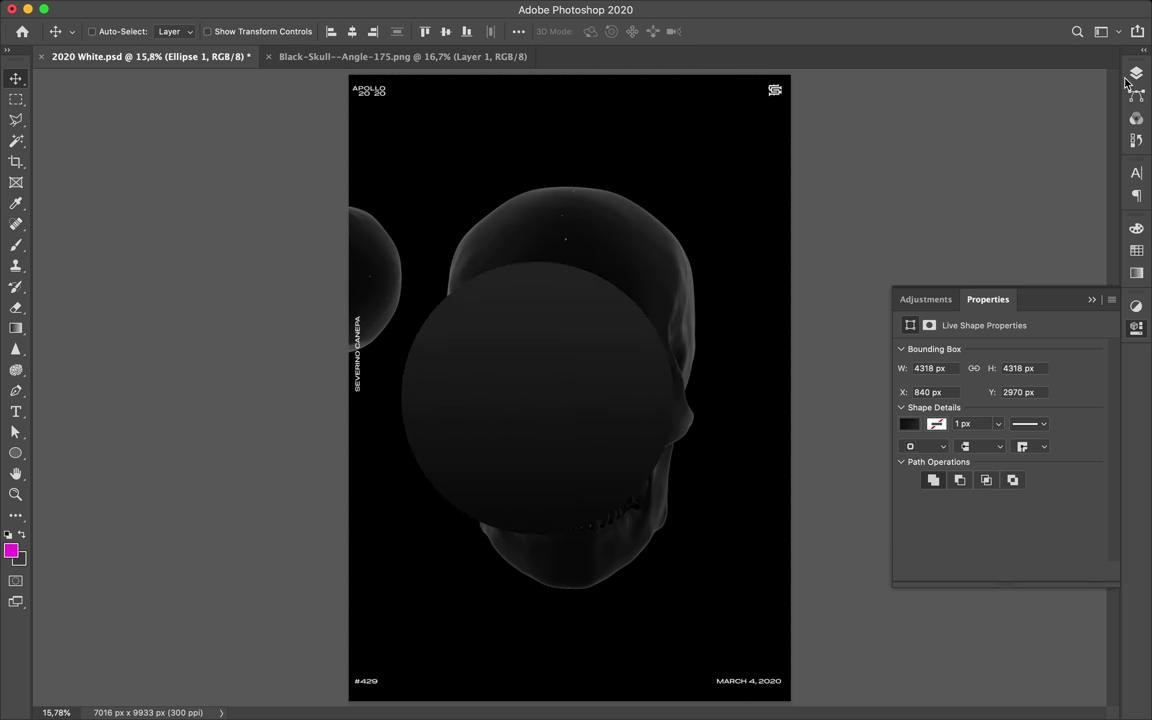
{"action": "left_click", "coordinate": [1136, 73]}
{"action": "left_click_drag", "start_coordinate": [399, 432], "coordinate": [373, 468]}
{"action": "left_click", "coordinate": [967, 220], "text": "ctrl"}
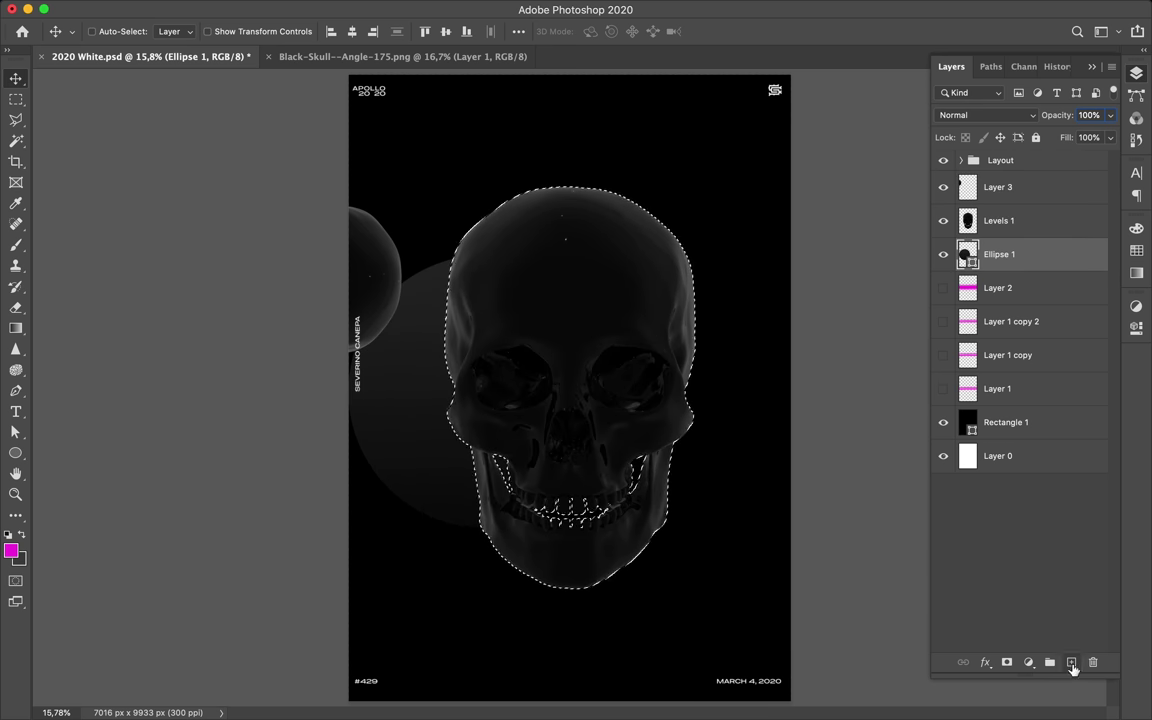
Paint a black skull-shaped shadow on a new layer inside the skull outline.
{"action": "left_click", "coordinate": [1071, 662]}
{"action": "key", "text": "i"}
{"action": "left_click", "coordinate": [572, 289]}
{"action": "key", "text": "b"}
{"action": "mouse_move", "coordinate": [572, 289]}
{"action": "left_mouse_down"}
{"action": "mouse_move", "coordinate": [638, 226]}
{"action": "mouse_move", "coordinate": [668, 406]}
{"action": "mouse_move", "coordinate": [617, 162]}
{"action": "left_mouse_up"}
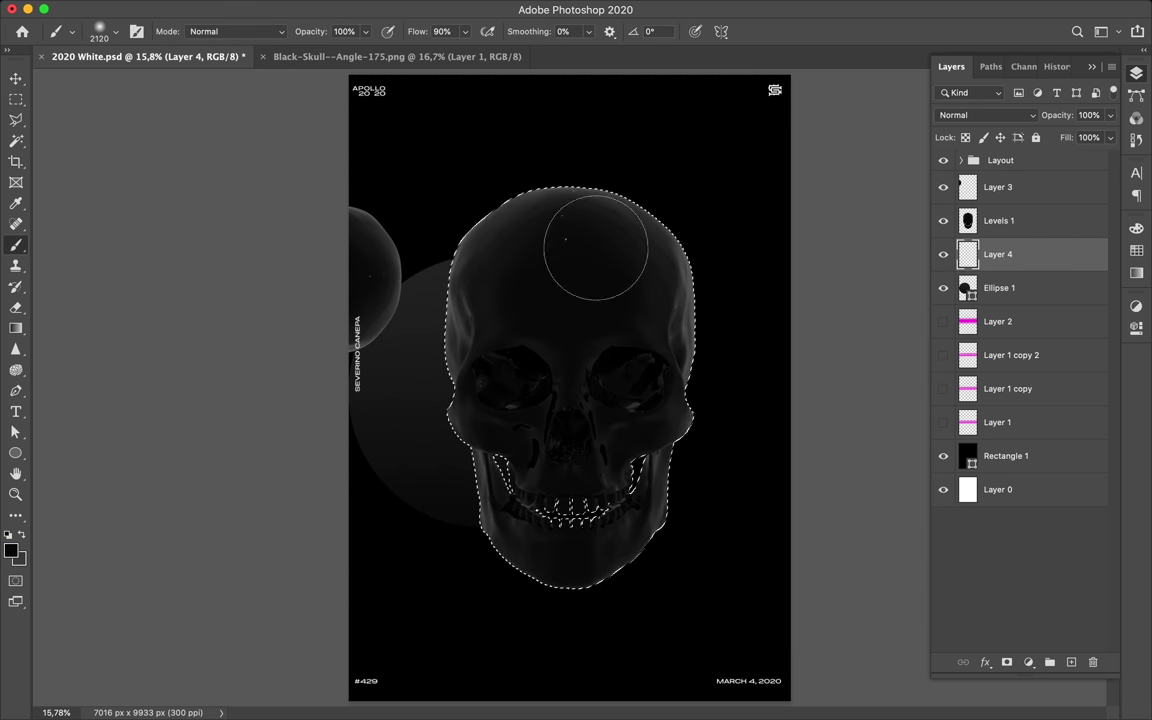
{"action": "key", "text": "v"}
{"action": "key", "text": "m"}
Soften the black skull shadow with Gaussian Blur.
{"action": "left_click", "coordinate": [399, 8]}
{"action": "left_click", "coordinate": [648, 273]}
{"action": "key", "text": "Return"}
{"action": "key", "text": "ctrl+d"}
{"action": "left_click", "coordinate": [368, 8]}
{"action": "left_click", "coordinate": [655, 275]}
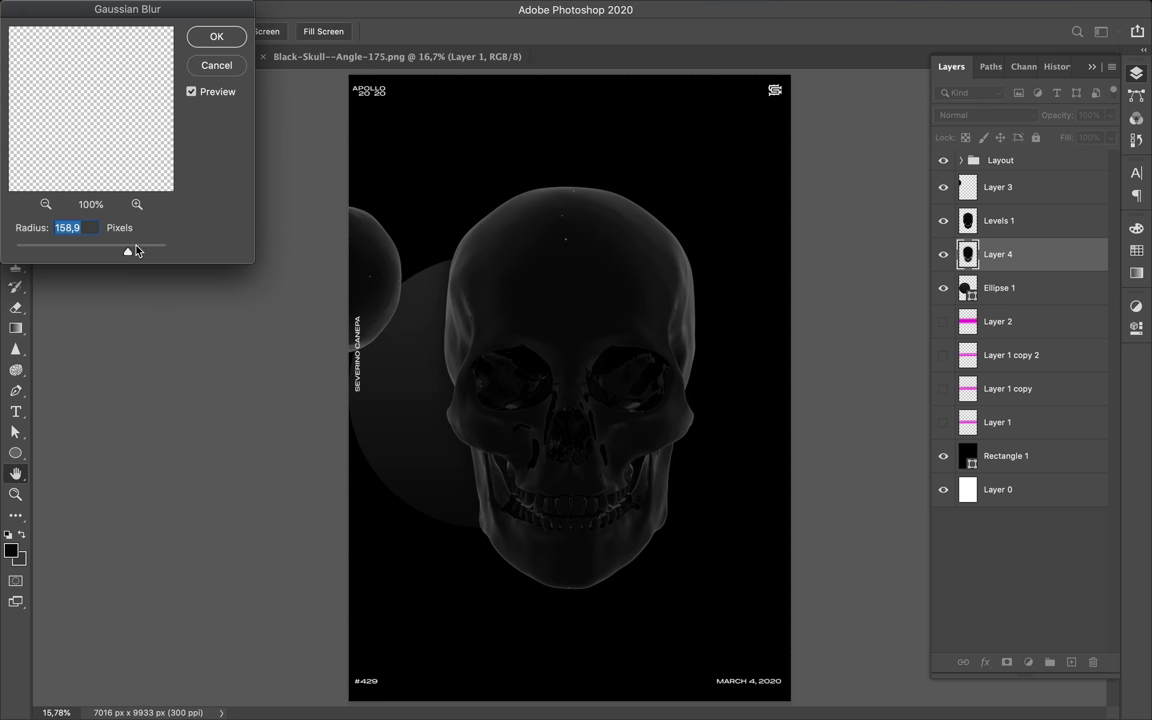
{"action": "key", "text": "Return"}
{"action": "scroll", "coordinate": [515, 366], "scroll_direction": "up", "scroll_amount": 3}
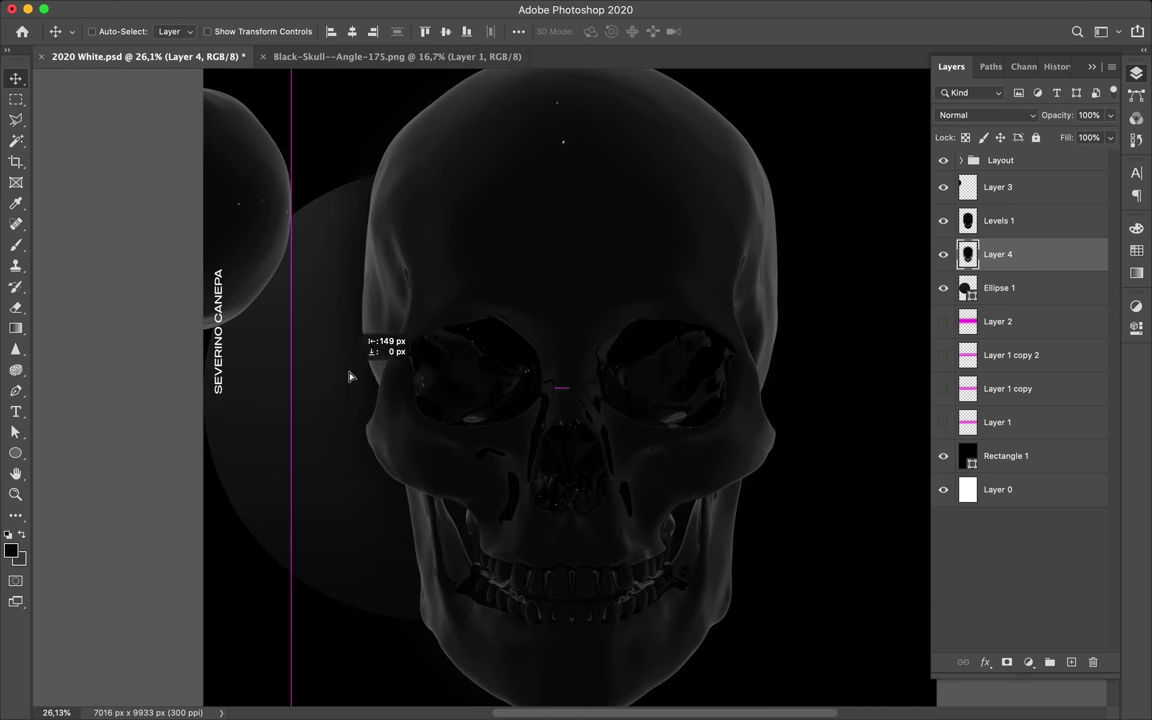
{"action": "key", "text": "ctrl+t"}
{"action": "left_click_drag", "start_coordinate": [309, 386], "coordinate": [291, 386]}
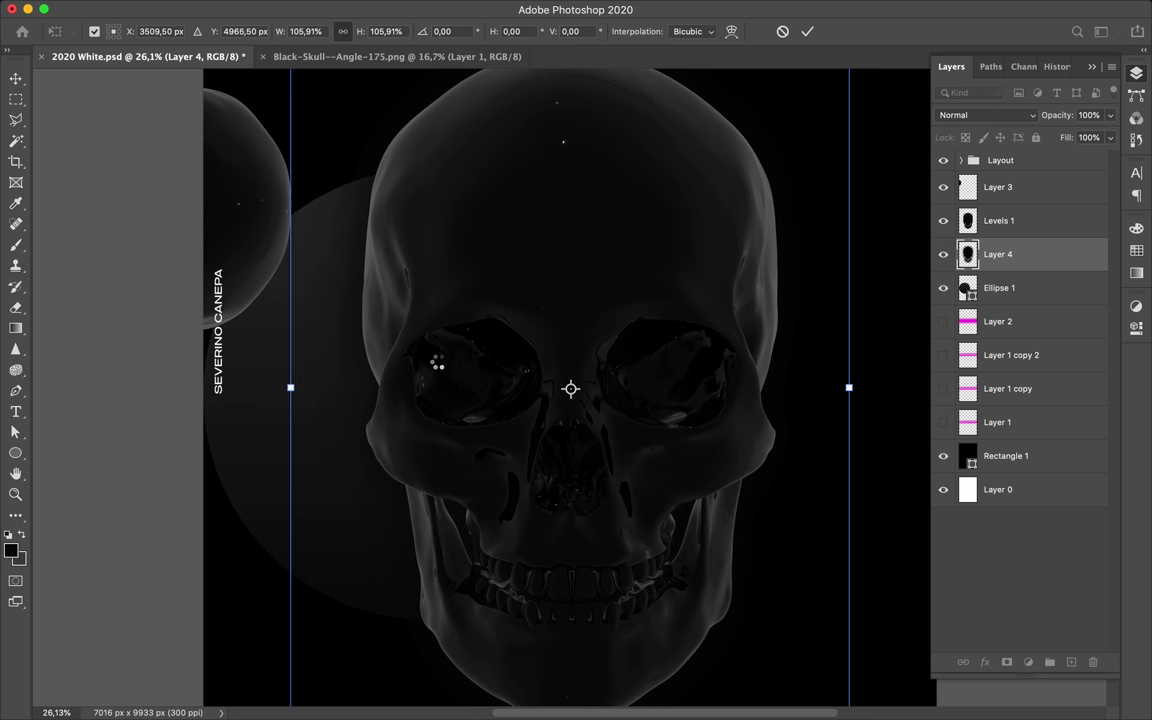
{"action": "key", "text": "Escape"}
{"action": "scroll", "coordinate": [379, 290], "scroll_direction": "down", "scroll_amount": 2}
Rename the layers to Skull, Skull Shadow and Top Head.
{"action": "left_click", "coordinate": [1000, 187]}
{"action": "double_click", "coordinate": [998, 221]}
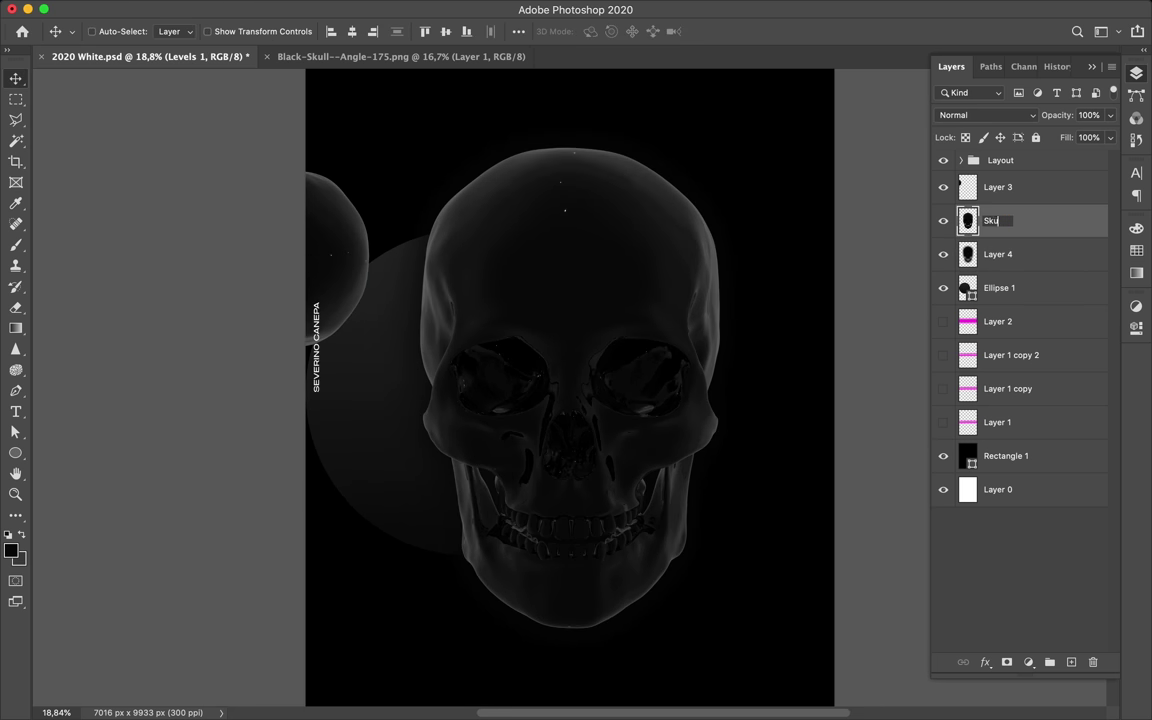
{"action": "type", "text": "ull"}
{"action": "double_click", "coordinate": [995, 258]}
{"action": "left_click", "coordinate": [1000, 187]}
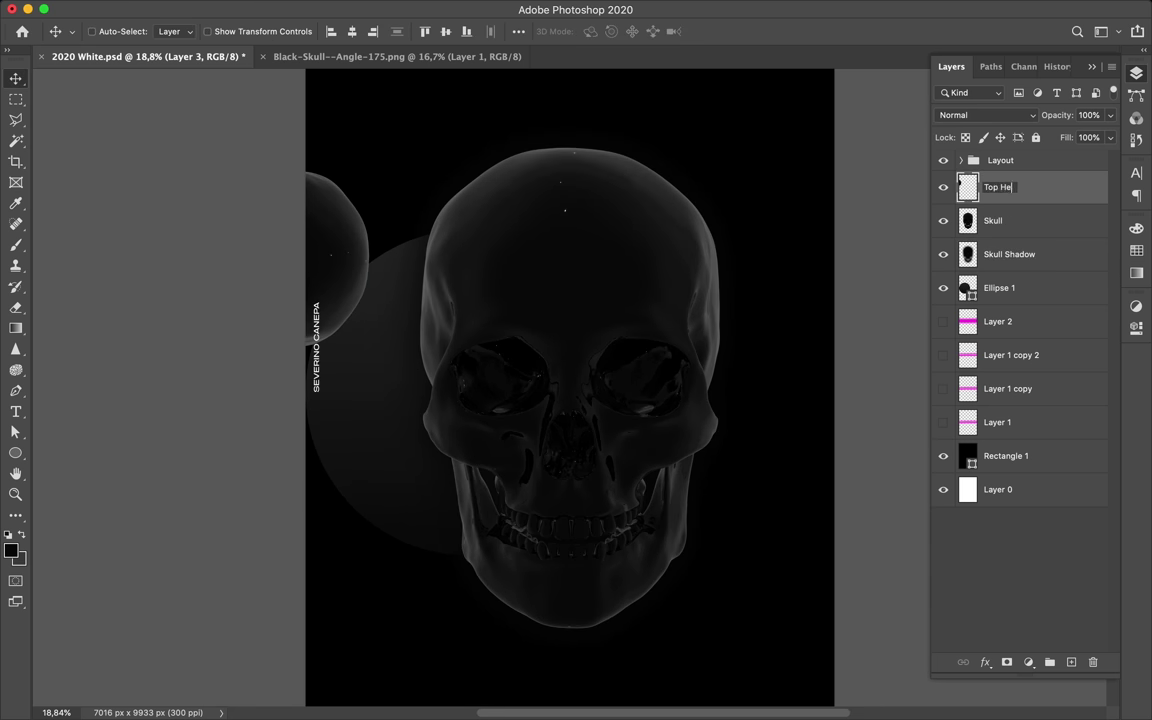
{"action": "left_click", "coordinate": [993, 220]}
Create a blurred black Top Head Shadow layer from the top head's outline.
{"action": "key", "text": "ctrl+shift+alt+n"}
{"action": "key", "text": "m"}
{"action": "left_click", "coordinate": [355, 8]}
{"action": "left_click", "coordinate": [386, 31]}
{"action": "key", "text": "ctrl+d"}
{"action": "key", "text": "ctrl+t"}
{"action": "key", "text": "Escape"}
{"action": "key", "text": "v"}
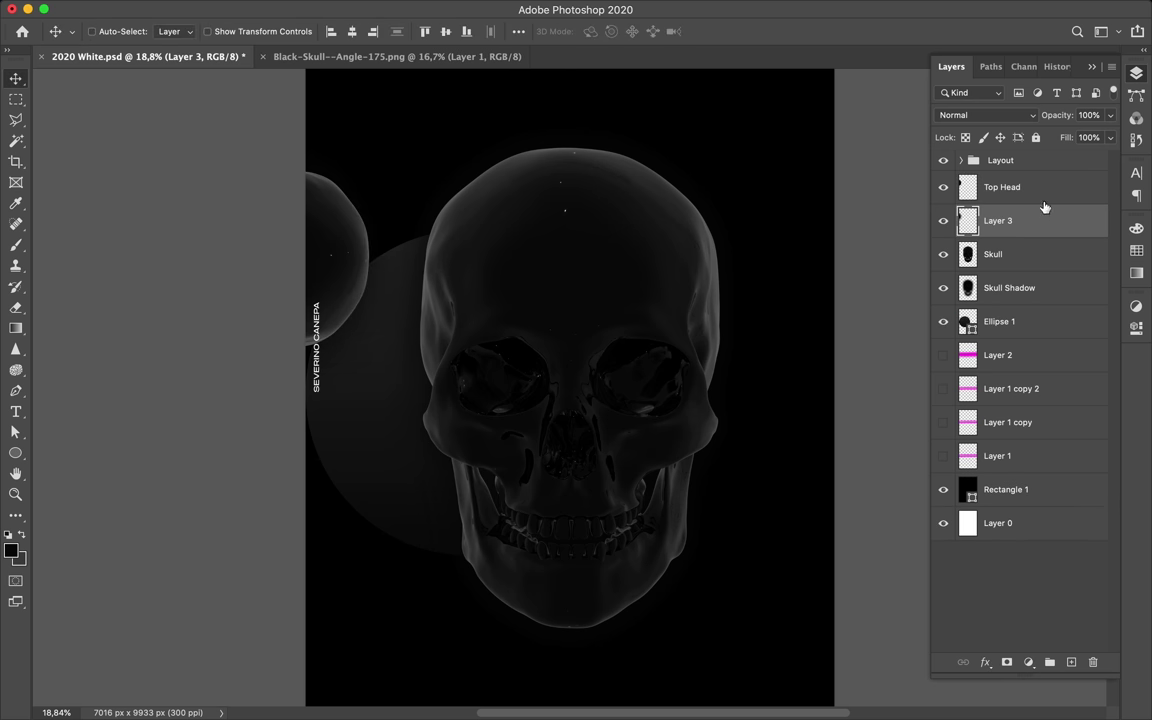
Duplicate the dark circle to the lower right, shrink it, and copy it again beside the skull.
{"action": "scroll", "coordinate": [548, 246], "scroll_direction": "down", "scroll_amount": 1}
{"action": "mouse_move", "coordinate": [393, 362]}
{"action": "left_mouse_down"}
{"action": "mouse_move", "coordinate": [789, 463]}
{"action": "mouse_move", "coordinate": [760, 408]}
{"action": "left_mouse_up"}
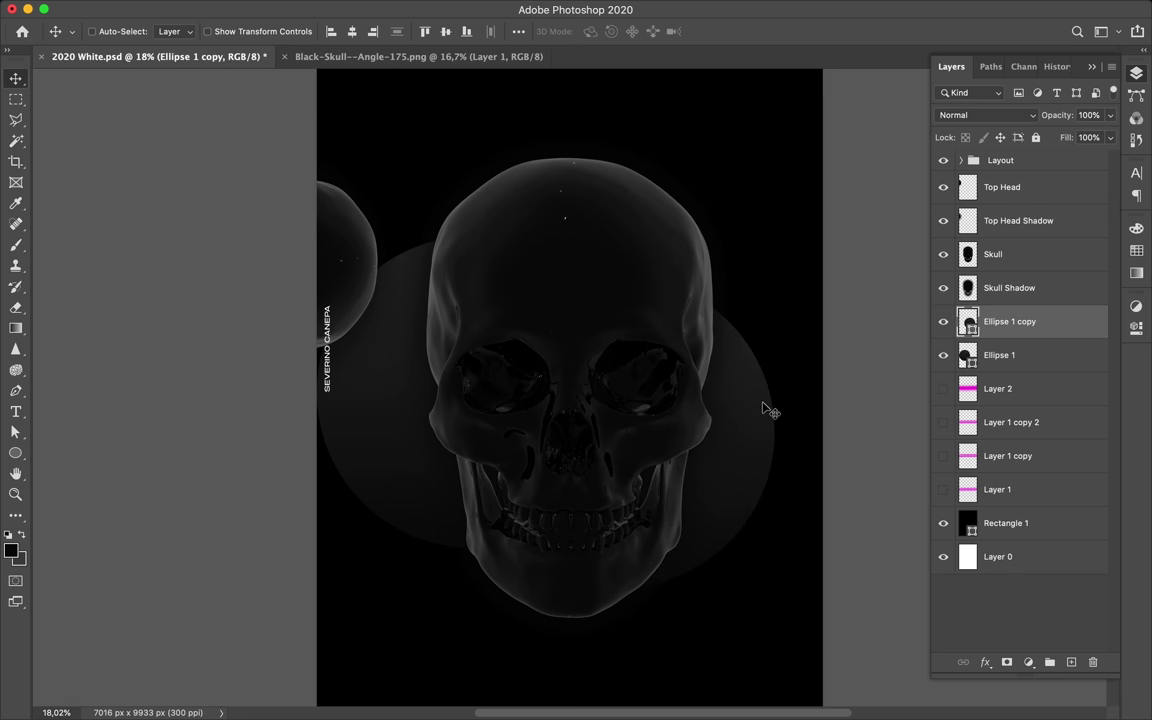
{"action": "key", "text": "ctrl+t"}
{"action": "left_click_drag", "start_coordinate": [463, 586], "coordinate": [640, 440]}
{"action": "key", "text": "Return"}
{"action": "mouse_move", "coordinate": [753, 378]}
{"action": "left_mouse_down"}
{"action": "mouse_move", "coordinate": [758, 457]}
{"action": "mouse_move", "coordinate": [755, 300]}
{"action": "left_mouse_up"}
Try an Iridescent lavender-white gradient on the circle copy, then delete that layer.
{"action": "key", "text": "a"}
{"action": "left_click", "coordinate": [238, 31]}
{"action": "left_click_drag", "start_coordinate": [354, 300], "coordinate": [354, 440]}
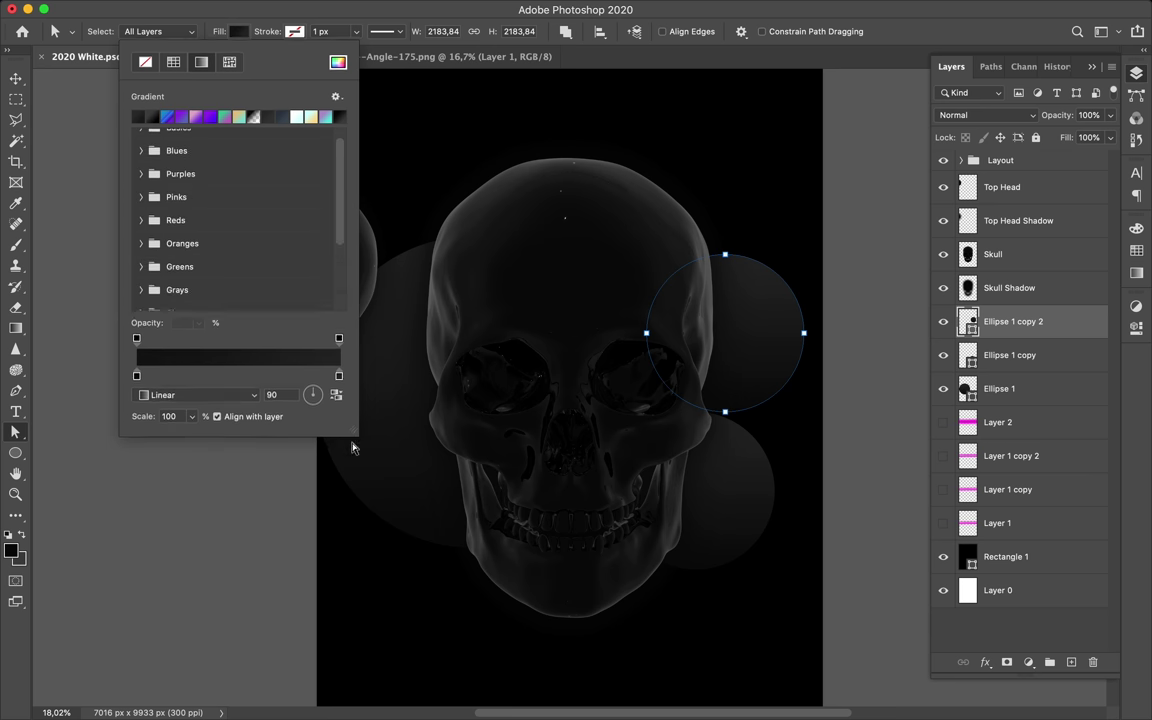
{"action": "left_click", "coordinate": [141, 332]}
{"action": "left_click", "coordinate": [262, 403]}
{"action": "left_click", "coordinate": [212, 357]}
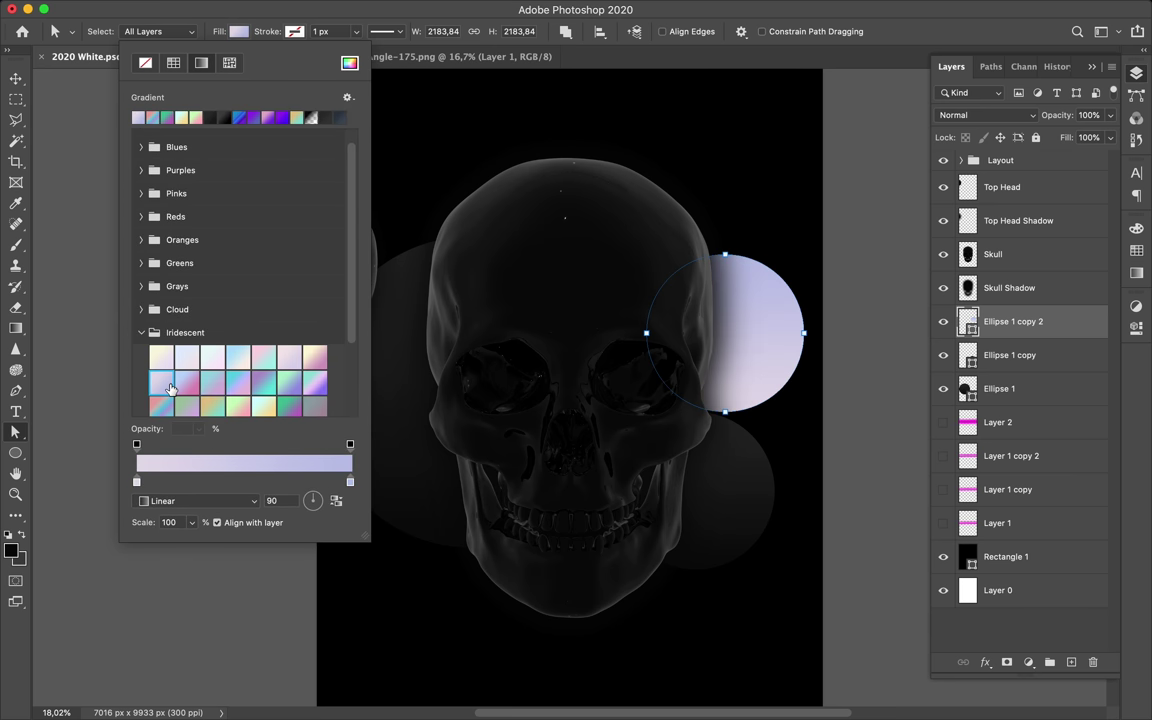
{"action": "key", "text": "ctrl+t"}
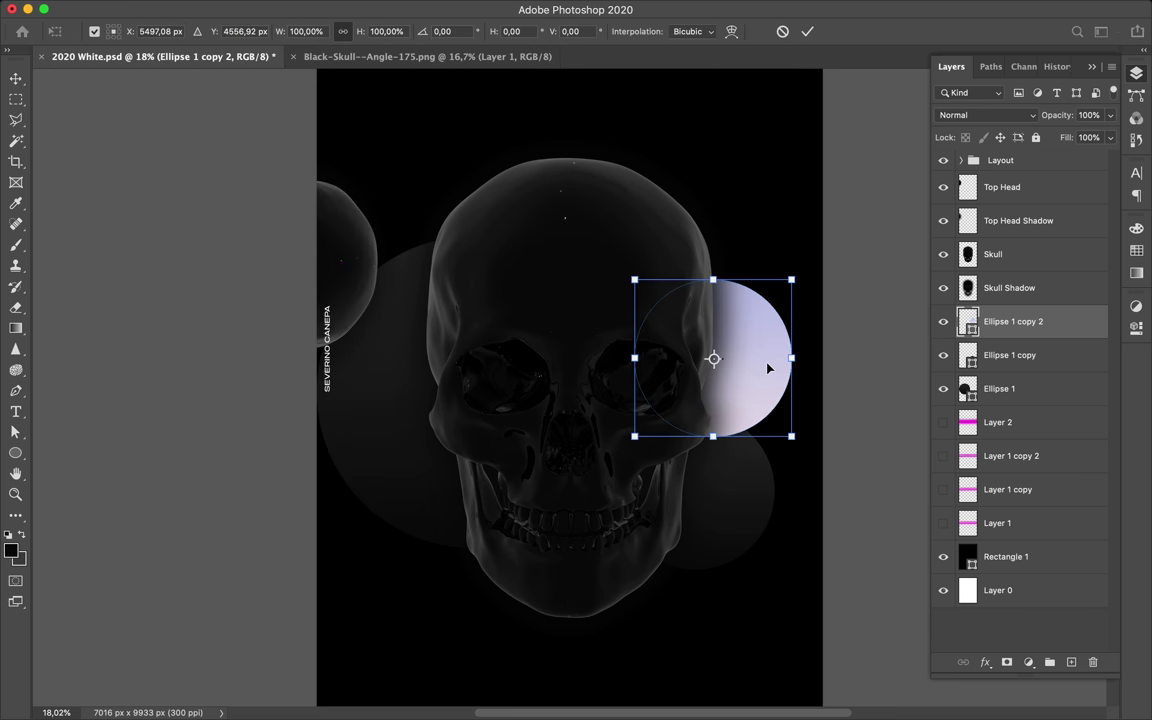
{"action": "key", "text": "Escape"}
{"action": "key", "text": "Delete"}
Draw a thin 34 × 1150 px vertical rectangle just right of the skull's cheek.
{"action": "left_click", "coordinate": [16, 455]}
{"action": "left_click_drag", "start_coordinate": [722, 411], "coordinate": [722, 411]}
{"action": "left_click", "coordinate": [176, 31]}
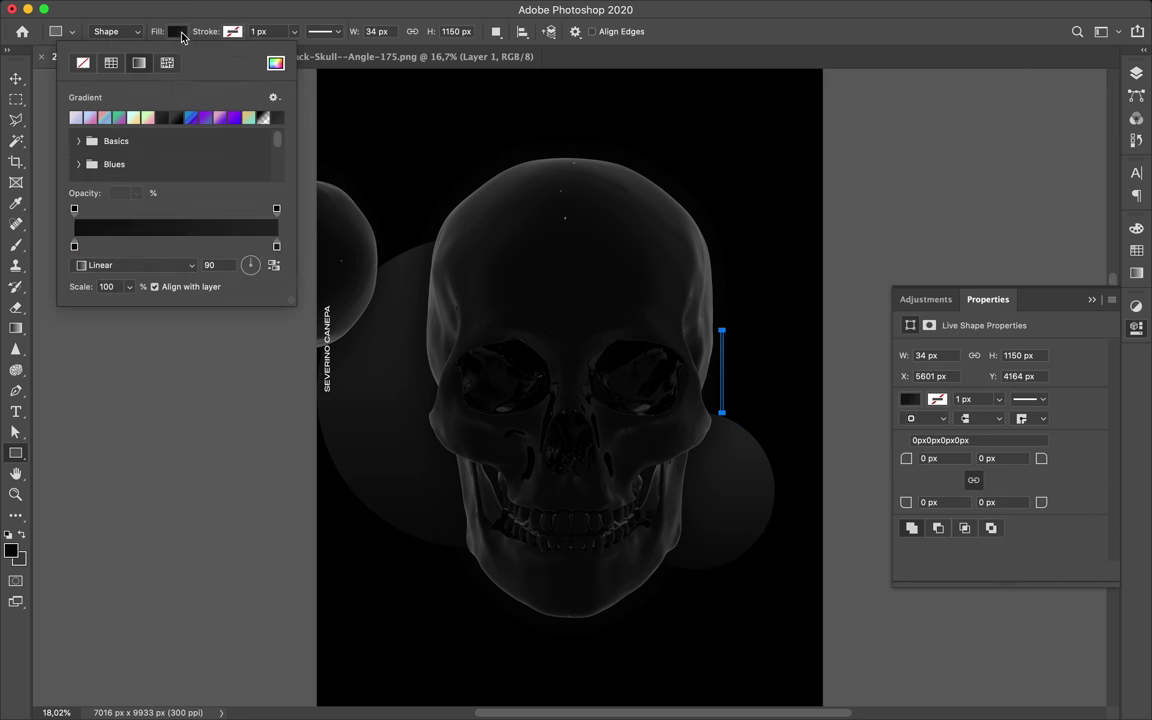
Fill the thin bar with a pale lavender gradient, stretch it to full poster height, and shift it left.
{"action": "left_click", "coordinate": [775, 331]}
{"action": "key", "text": "v"}
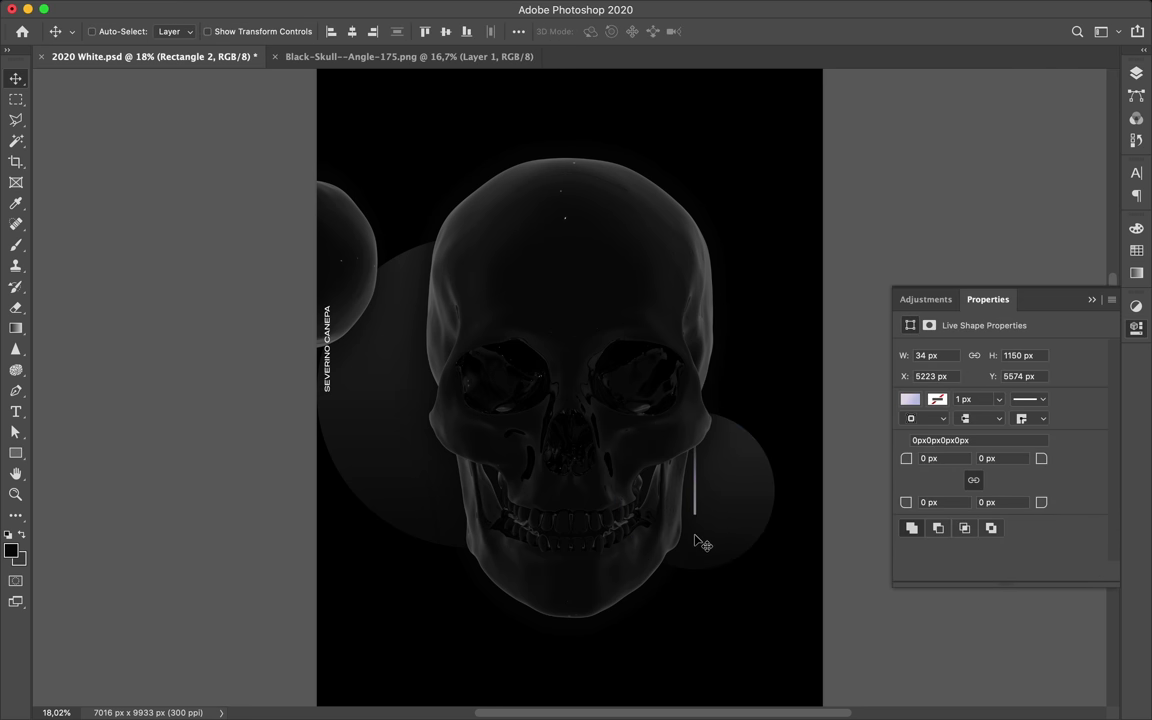
{"action": "key", "text": "ctrl+minus"}
{"action": "key", "text": "ctrl+t"}
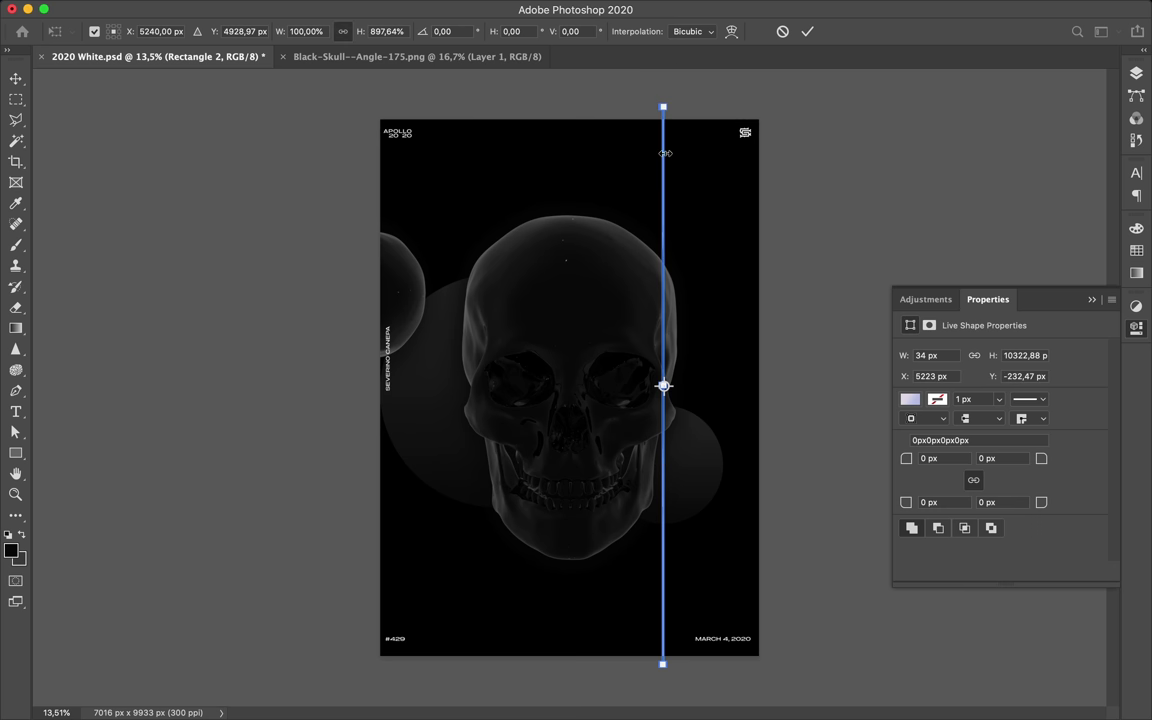
{"action": "key", "text": "Return"}
{"action": "left_click_drag", "start_coordinate": [689, 213], "coordinate": [670, 207]}
{"action": "scroll", "coordinate": [700, 230], "scroll_direction": "up", "scroll_amount": 2}
{"action": "scroll", "coordinate": [673, 252], "scroll_direction": "down", "scroll_amount": 3}
{"action": "left_click", "coordinate": [630, 330], "text": "ctrl"}
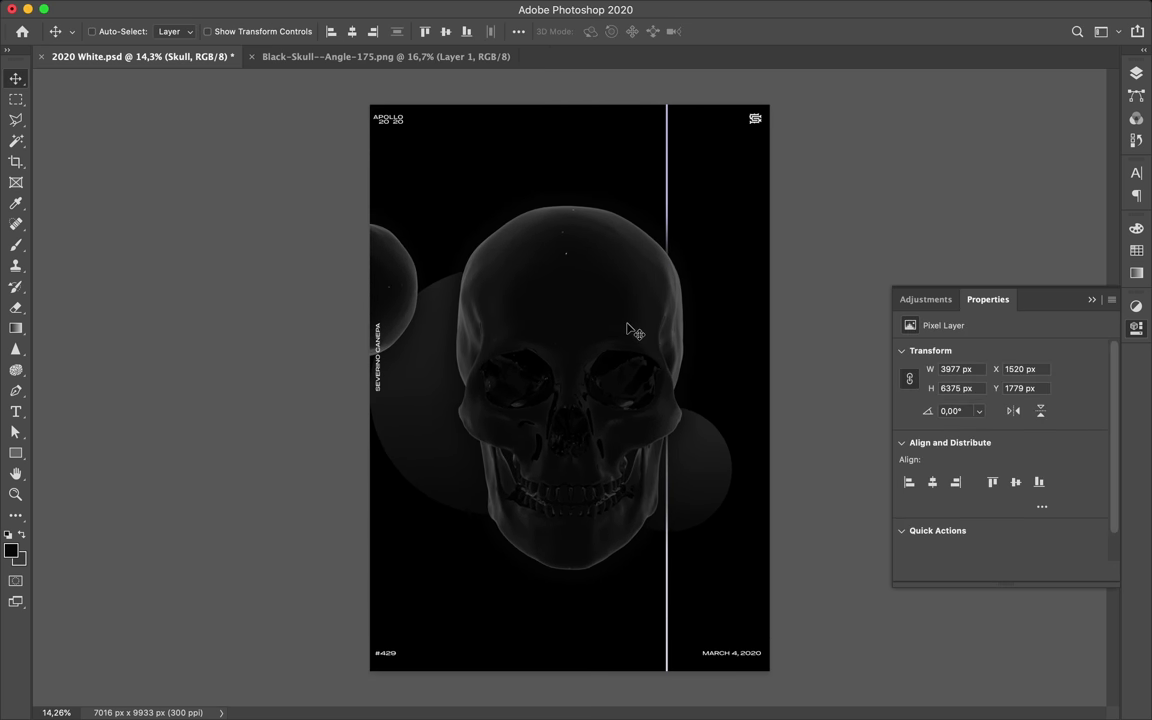
{"action": "scroll", "coordinate": [635, 332], "scroll_direction": "up", "scroll_amount": 1}
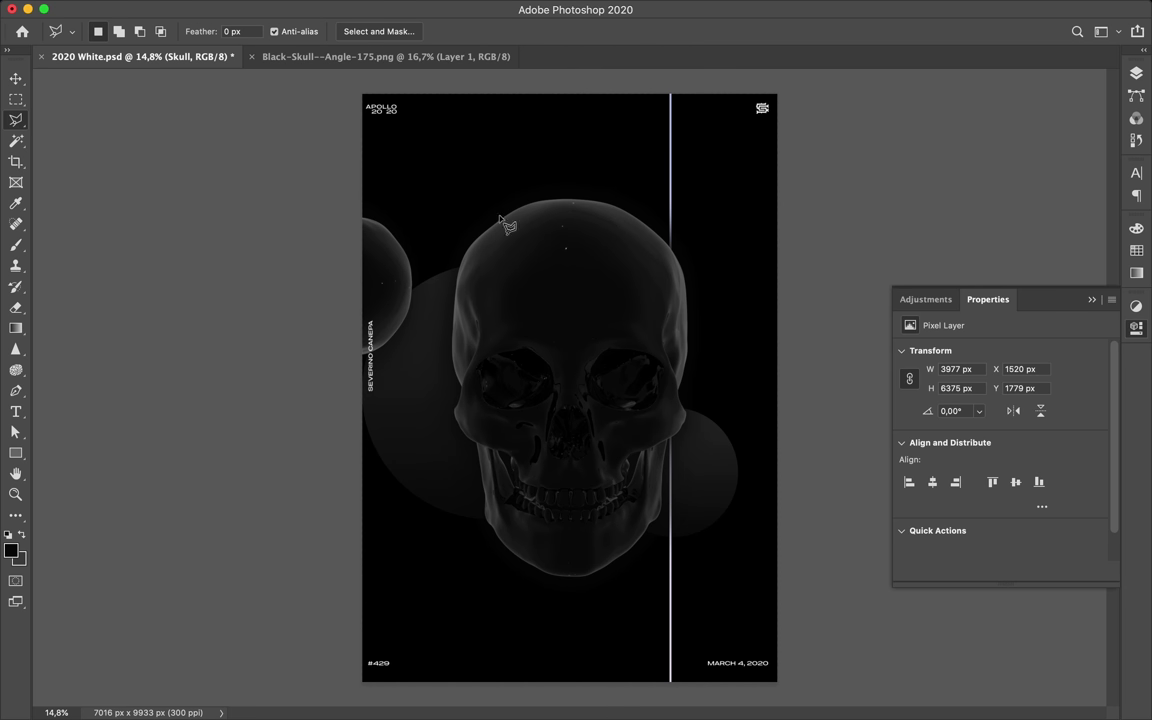
Copy the lassoed skull piece to Layer 3 and move it to the poster's right edge.
{"action": "key", "text": "ctrl+j"}
{"action": "key", "text": "v"}
{"action": "left_click_drag", "start_coordinate": [488, 303], "coordinate": [715, 270]}
{"action": "key", "text": "ctrl+t"}
{"action": "key", "text": "Return"}
{"action": "left_click_drag", "start_coordinate": [772, 355], "coordinate": [765, 350]}
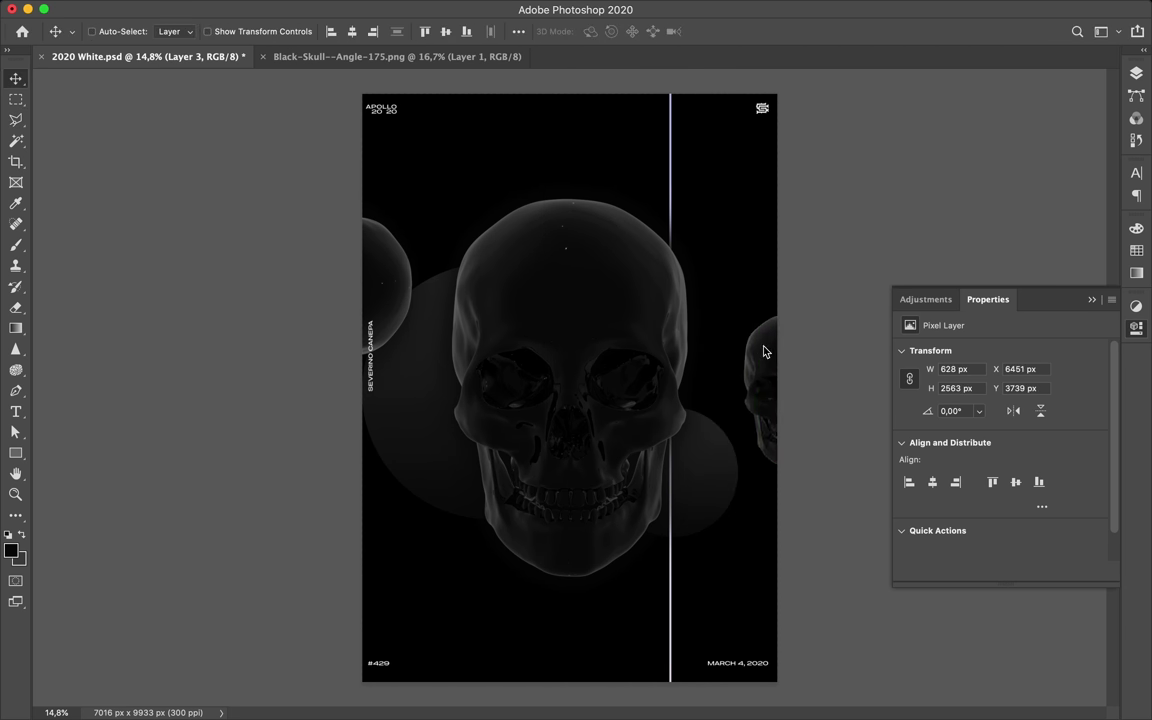
Widen the lavender line into a bar, nudge it left, and shorten it.
{"action": "left_click", "coordinate": [676, 188]}
{"action": "key", "text": "ctrl+t"}
{"action": "left_click_drag", "start_coordinate": [666, 386], "coordinate": [656, 386]}
{"action": "key", "text": "Return"}
{"action": "key", "text": "shift+Left"}
{"action": "key", "text": "shift+Left"}
{"action": "key", "text": "shift+Left"}
{"action": "key", "text": "Left"}
{"action": "key", "text": "ctrl+t"}
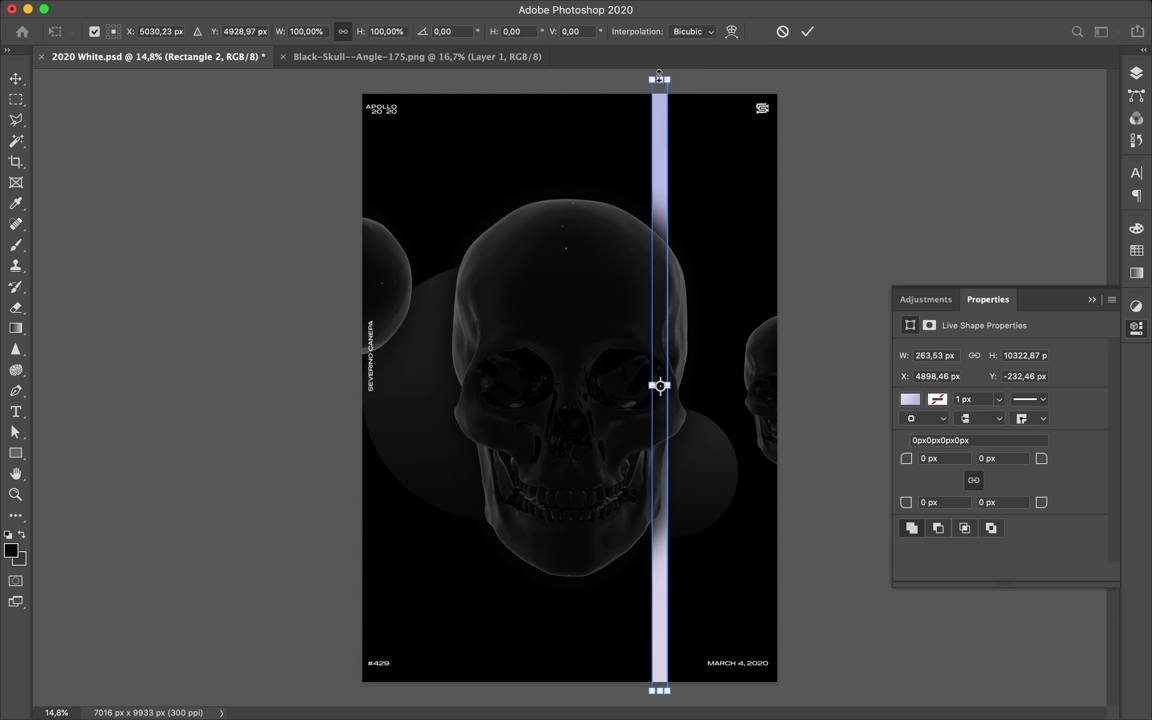
{"action": "key", "text": "Return"}
Transform the Layer 3 skull piece.
{"action": "left_click", "coordinate": [450, 424]}
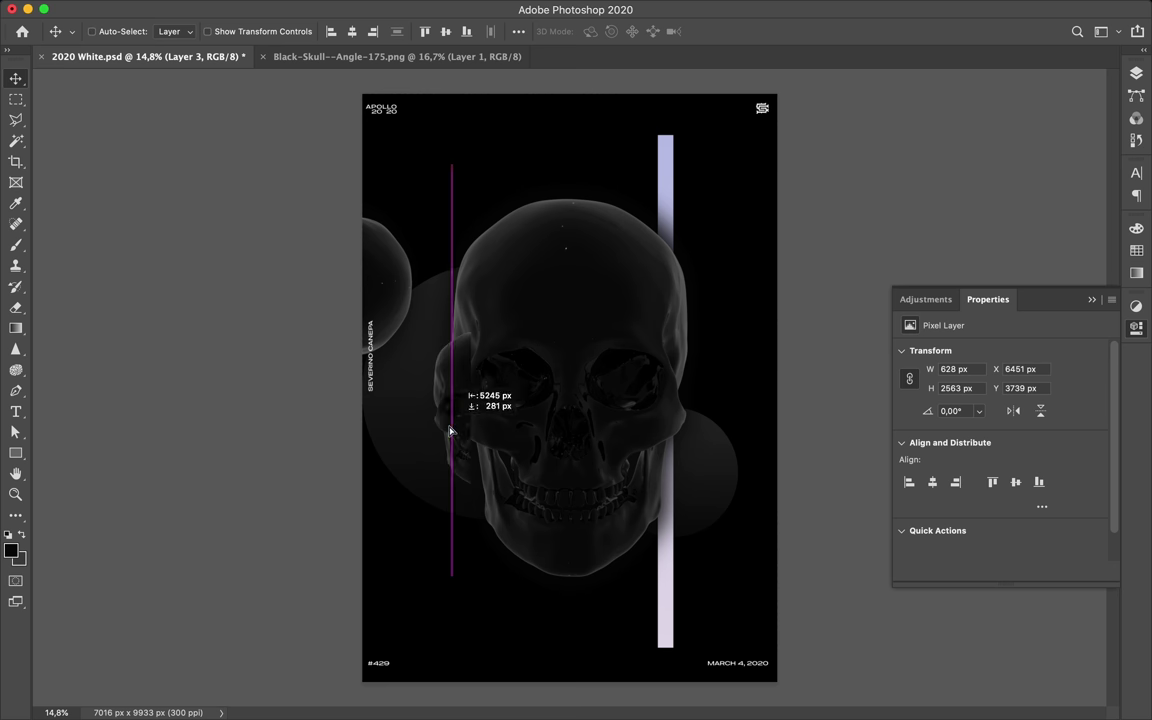
{"action": "key", "text": "F7"}
{"action": "key", "text": "ctrl+t"}
{"action": "key", "text": "Return"}
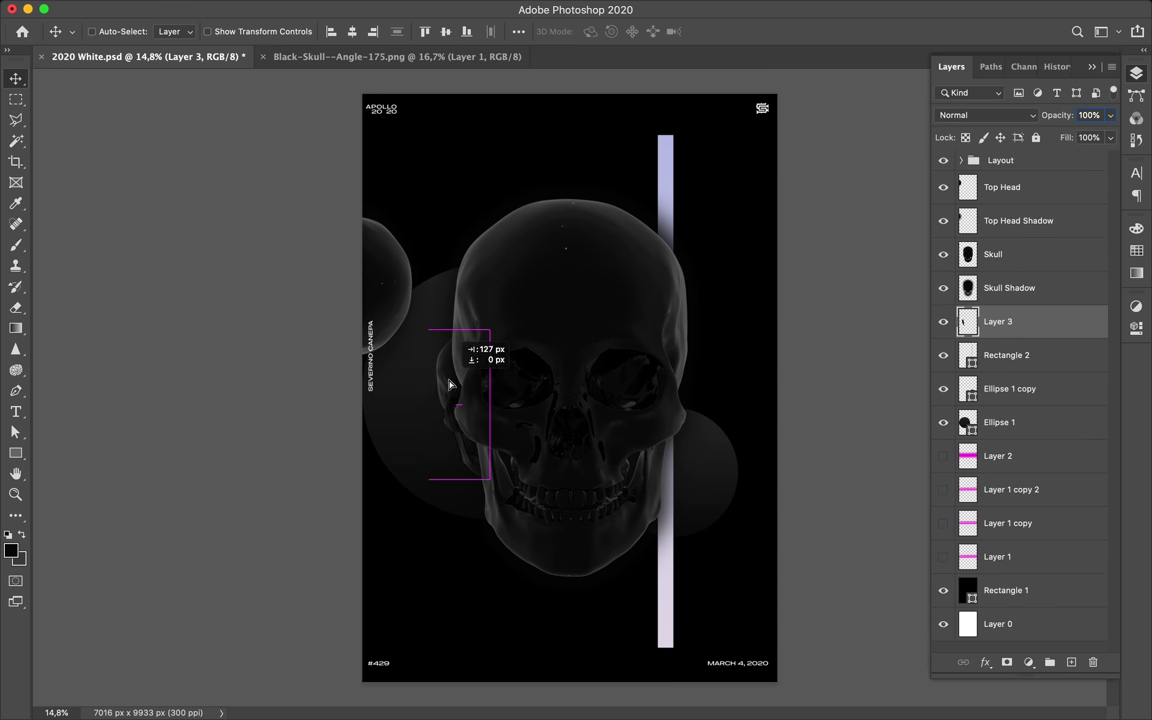
Tuck the skull piece against the skull's left side and move Top Head and its shadow below the skull.
{"action": "left_click_drag", "start_coordinate": [450, 384], "coordinate": [450, 384]}
{"action": "left_click", "coordinate": [1002, 187]}
{"action": "key", "text": "ctrl+bracketleft"}
{"action": "key", "text": "ctrl+bracketleft"}
{"action": "key", "text": "ctrl+bracketleft"}
{"action": "mouse_move", "coordinate": [684, 327]}
{"action": "left_mouse_down"}
{"action": "mouse_move", "coordinate": [722, 340]}
{"action": "mouse_move", "coordinate": [445, 303]}
{"action": "mouse_move", "coordinate": [732, 397]}
{"action": "left_mouse_up"}
{"action": "left_click_drag", "start_coordinate": [1014, 200], "coordinate": [1014, 300]}
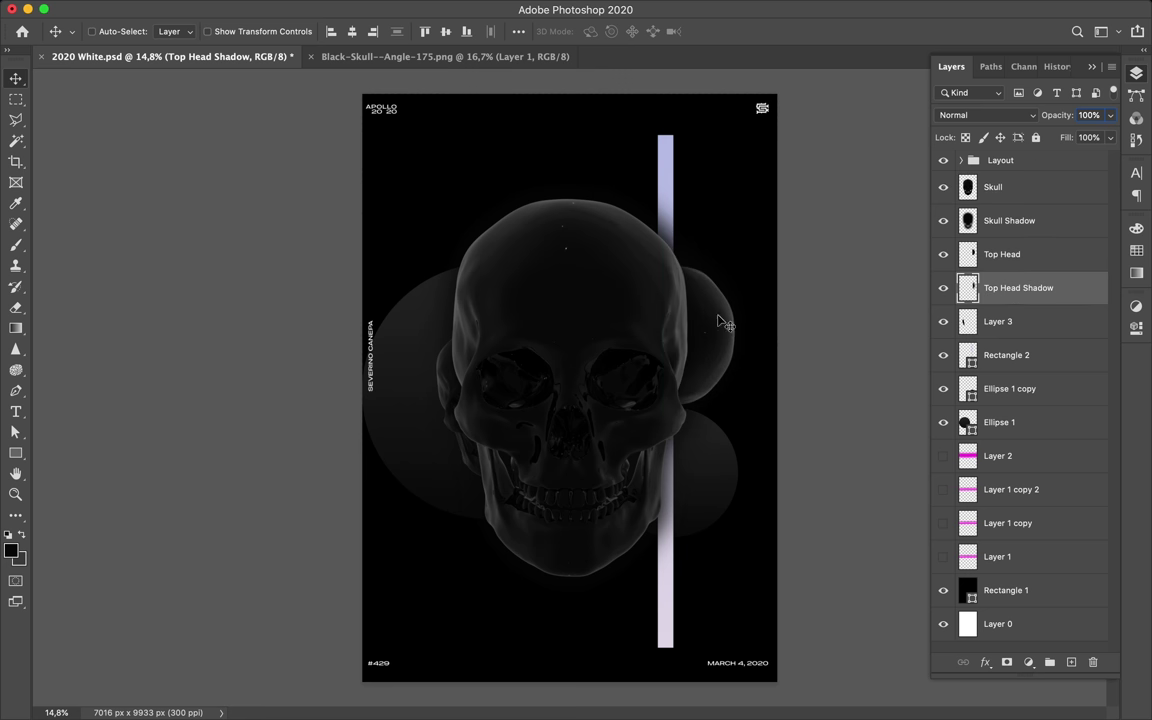
Move the smaller circle copy below the skull's jaw.
{"action": "left_click", "coordinate": [400, 327], "text": "ctrl"}
{"action": "left_click_drag", "start_coordinate": [424, 360], "coordinate": [449, 228]}
{"action": "left_click_drag", "start_coordinate": [728, 465], "coordinate": [648, 568]}
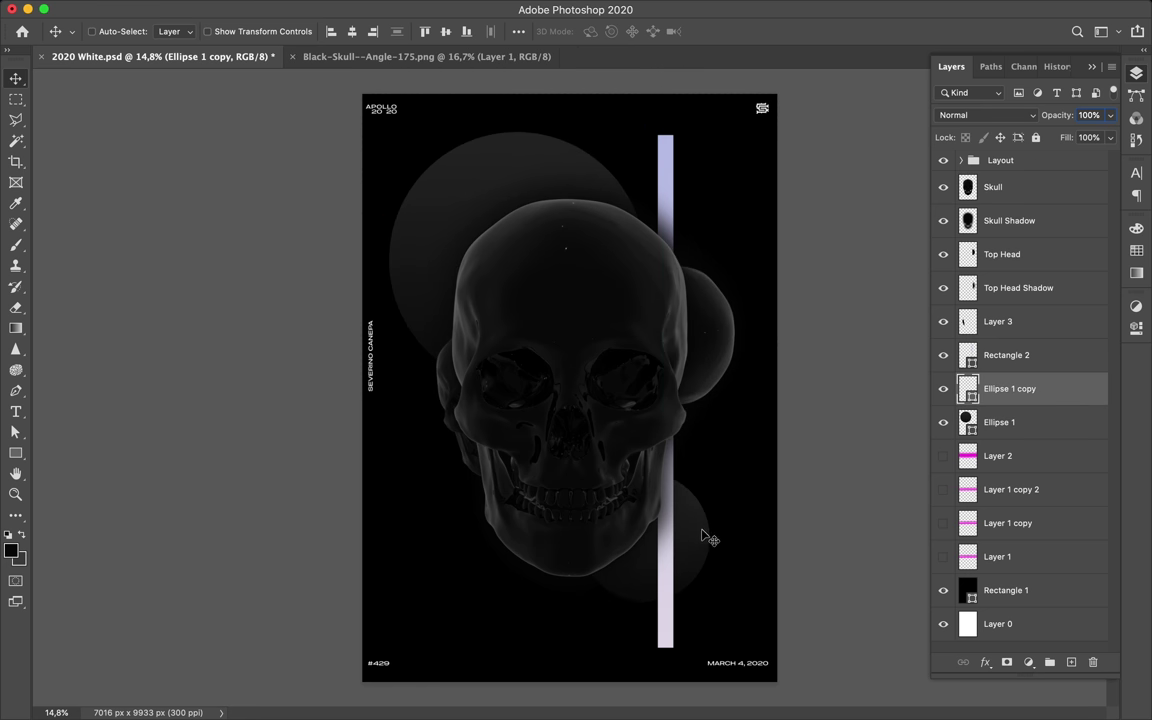
Polygonal-lasso the skull's crown, copy it to Layer 4, and rotate it 180°.
{"action": "left_click", "coordinate": [582, 482], "text": "ctrl"}
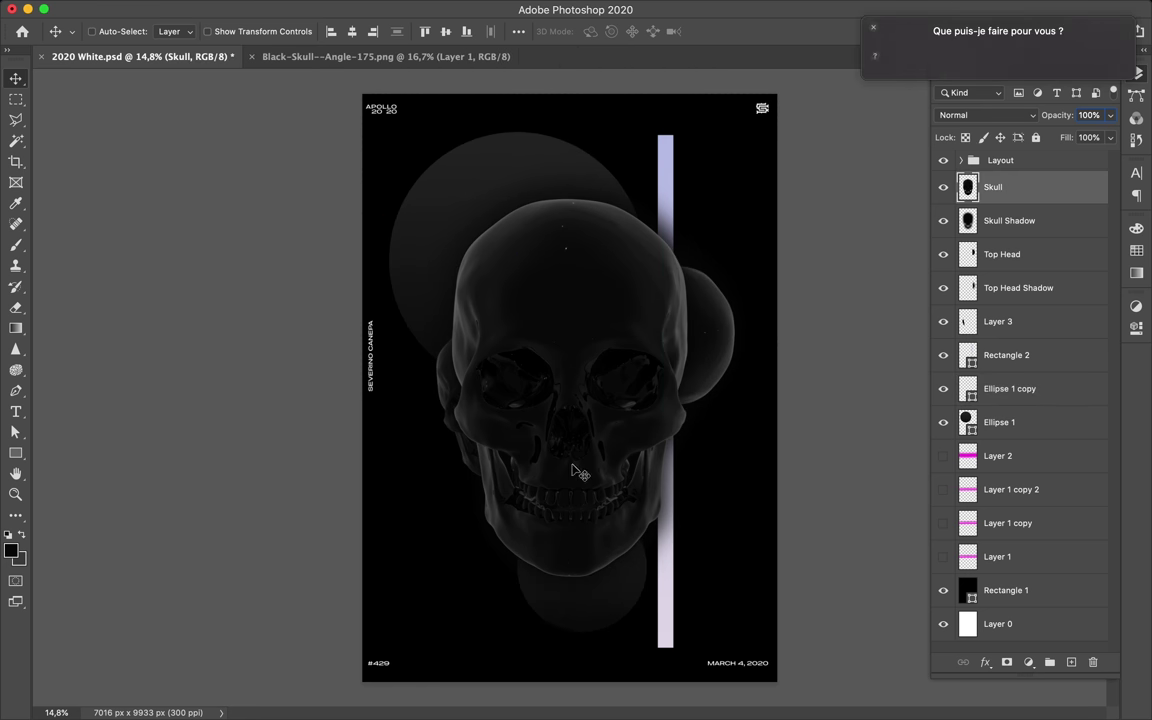
{"action": "key", "text": "l"}
{"action": "left_click", "coordinate": [433, 314]}
{"action": "key", "text": "ctrl+j"}
{"action": "key", "text": "v"}
{"action": "key", "text": "ctrl+t"}
{"action": "left_click_drag", "start_coordinate": [631, 417], "coordinate": [620, 400]}
{"action": "key", "text": "Return"}
Place Layer 4 below Skull Shadow, raise it above the crown, and centre-align it with the skull.
{"action": "left_click_drag", "start_coordinate": [997, 187], "coordinate": [997, 242]}
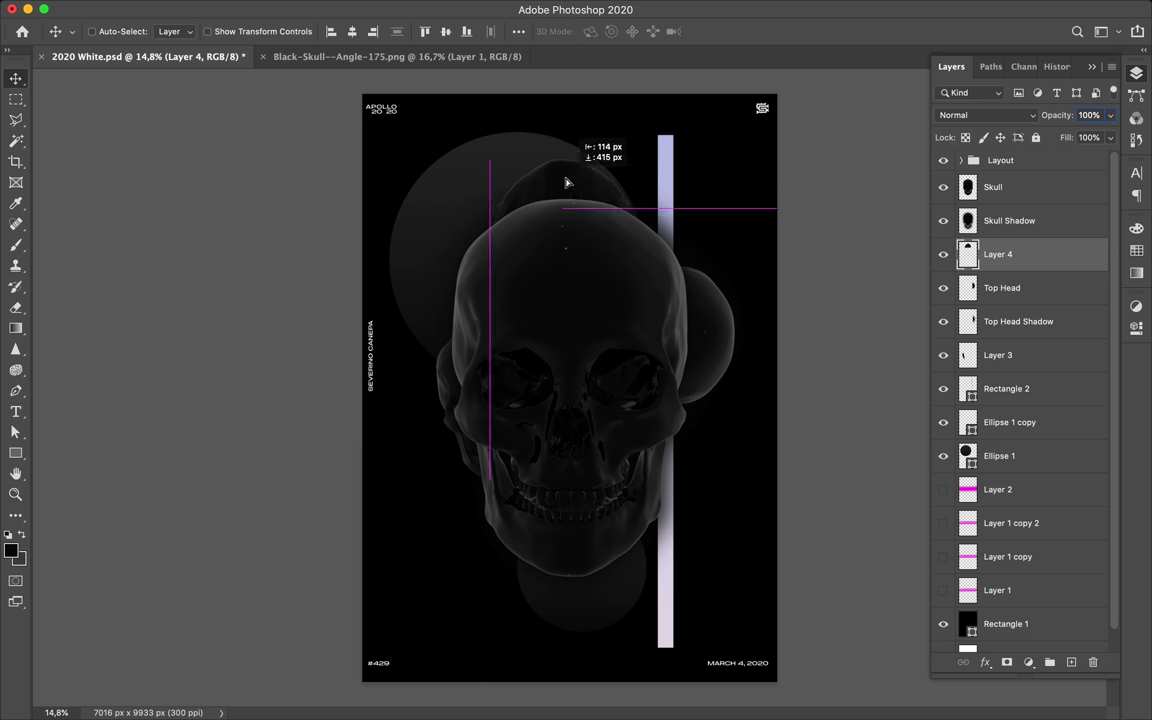
{"action": "left_click_drag", "start_coordinate": [603, 197], "coordinate": [593, 187]}
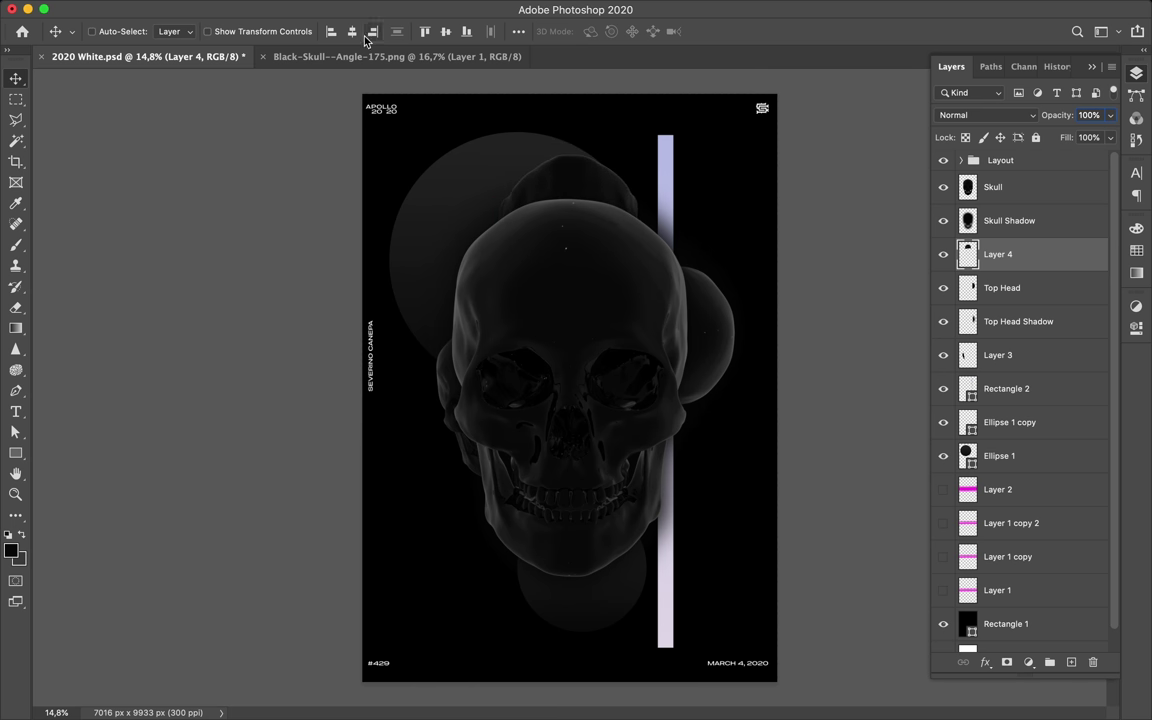
{"action": "left_click", "coordinate": [518, 31]}
{"action": "left_click", "coordinate": [549, 242], "text": "ctrl"}
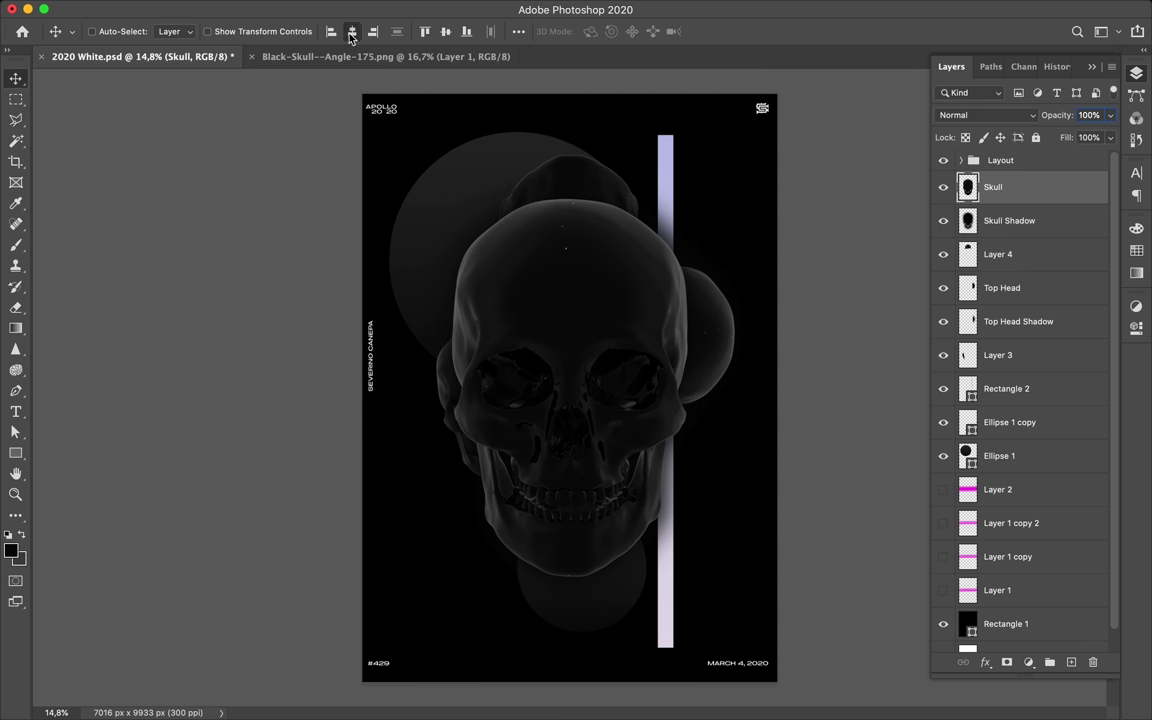
{"action": "left_click", "coordinate": [580, 166], "text": "ctrl"}
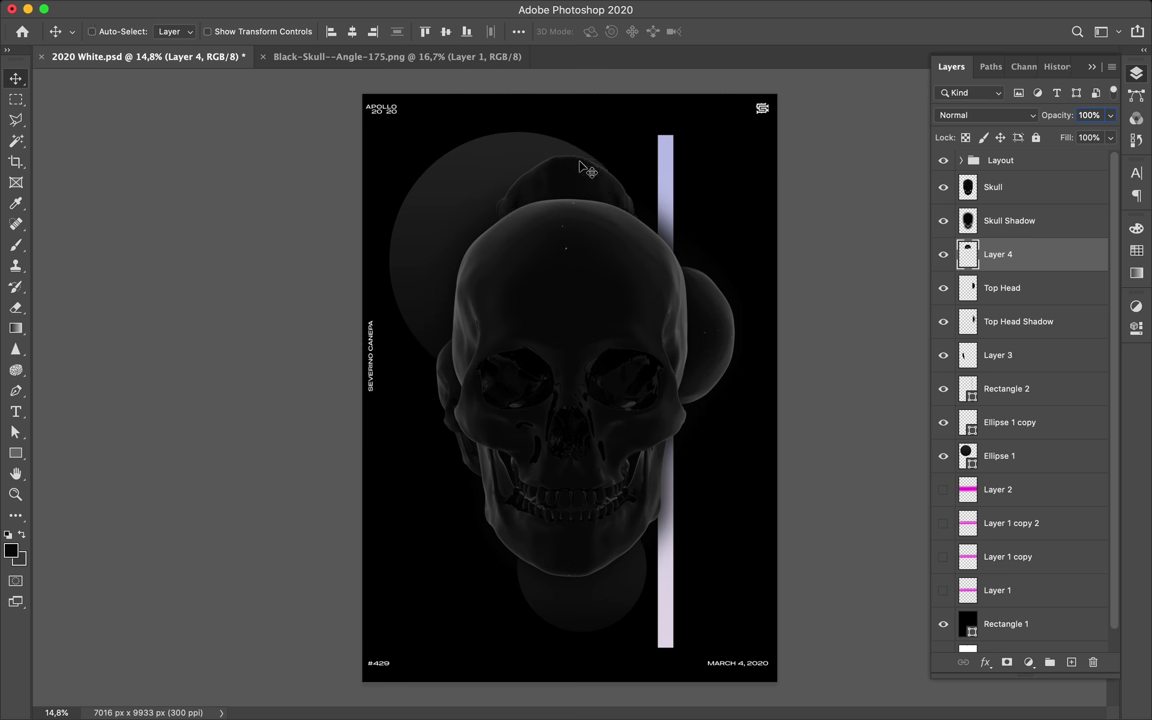
{"action": "scroll", "coordinate": [558, 317], "scroll_direction": "up", "scroll_amount": 3}
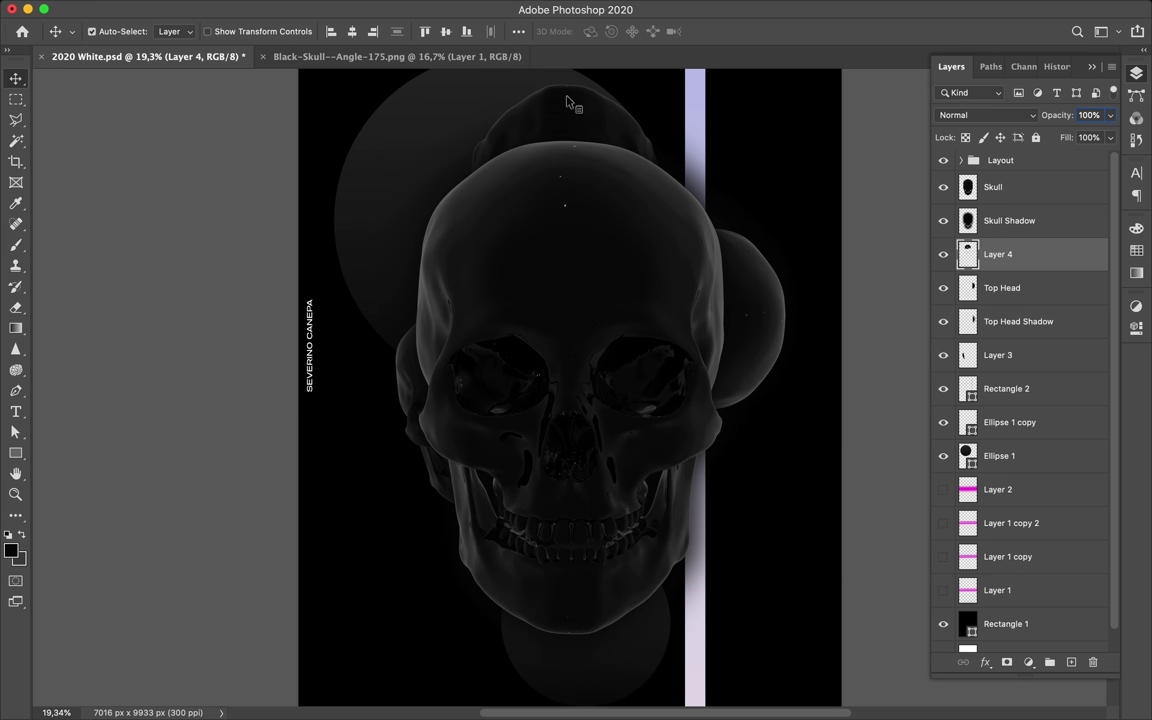
Duplicate the Layer 4 fragment and resize it toward the jaw's lower right.
{"action": "key", "text": "ctrl+j"}
{"action": "key", "text": "ctrl+t"}
{"action": "mouse_move", "coordinate": [630, 455]}
{"action": "left_mouse_down"}
{"action": "mouse_move", "coordinate": [600, 481]}
{"action": "mouse_move", "coordinate": [684, 576]}
{"action": "left_mouse_up"}
{"action": "key", "text": "Return"}
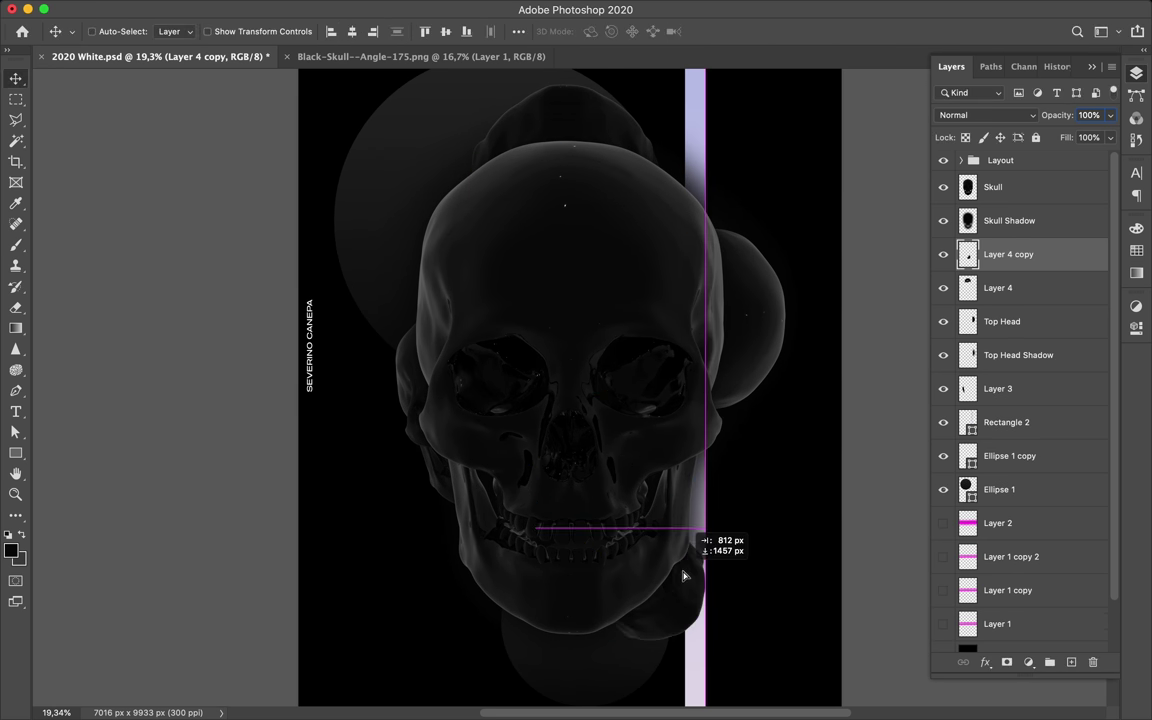
{"action": "scroll", "coordinate": [704, 573], "scroll_direction": "down", "scroll_amount": 2}
Copy Ellipse 1, scale it to about 88%, and reorder it with Layer 3 below Layer 4 copy.
{"action": "left_click", "coordinate": [427, 211], "text": "ctrl"}
{"action": "key", "text": "ctrl+j"}
{"action": "key", "text": "ctrl+t"}
{"action": "left_click_drag", "start_coordinate": [535, 137], "coordinate": [535, 157]}
{"action": "key", "text": "Return"}
{"action": "left_click_drag", "start_coordinate": [436, 222], "coordinate": [450, 228]}
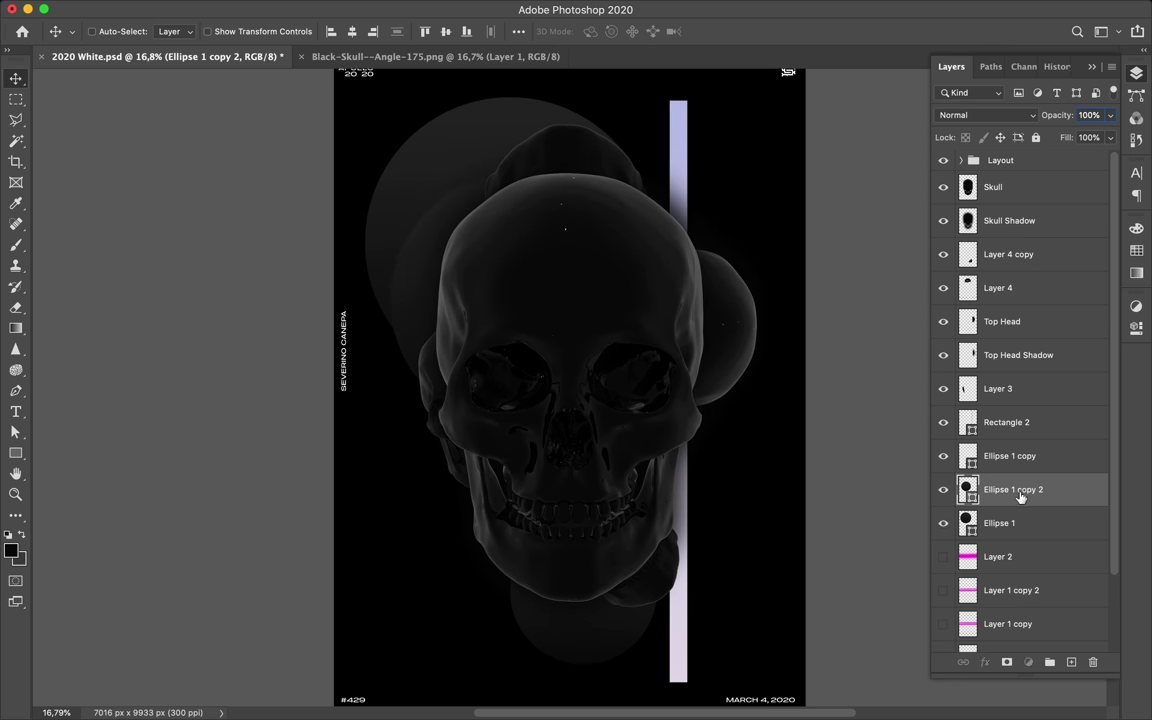
{"action": "left_click_drag", "start_coordinate": [1020, 492], "coordinate": [1020, 275]}
{"action": "left_click", "coordinate": [1003, 355]}
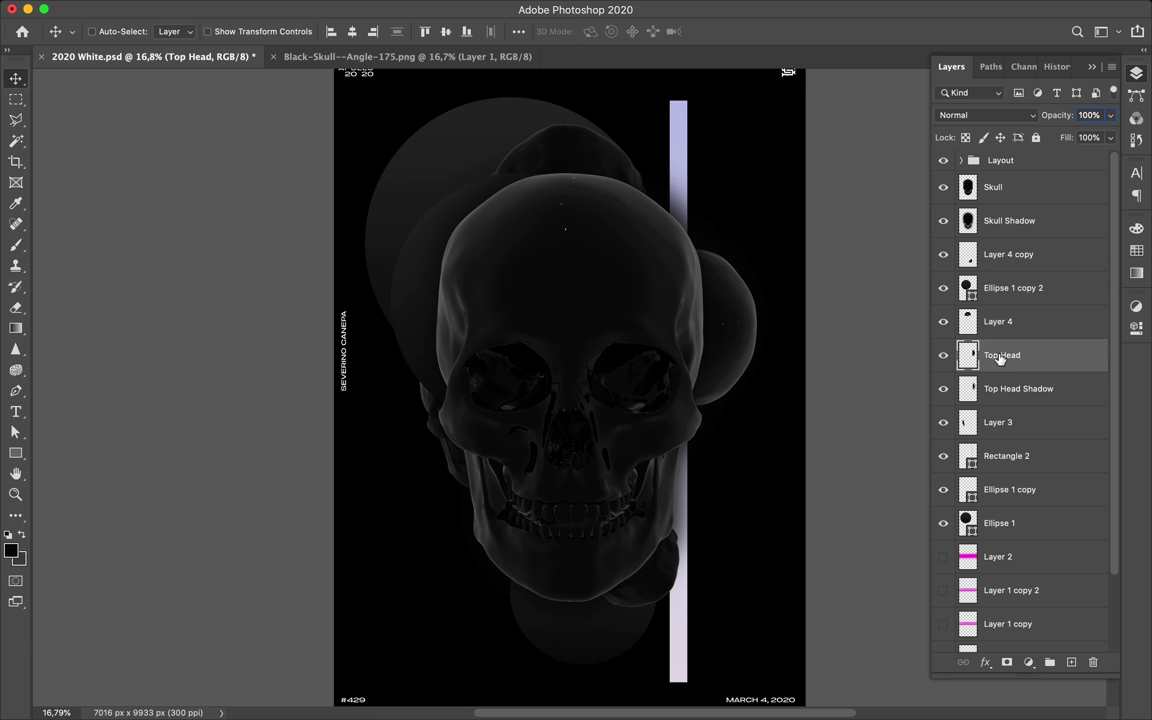
{"action": "left_click_drag", "start_coordinate": [988, 425], "coordinate": [990, 290]}
{"action": "left_click", "coordinate": [580, 197], "text": "ctrl"}
Create Layer 5 and fill the circle copy's outline with black.
{"action": "left_click", "coordinate": [998, 355]}
{"action": "left_click", "coordinate": [1071, 662]}
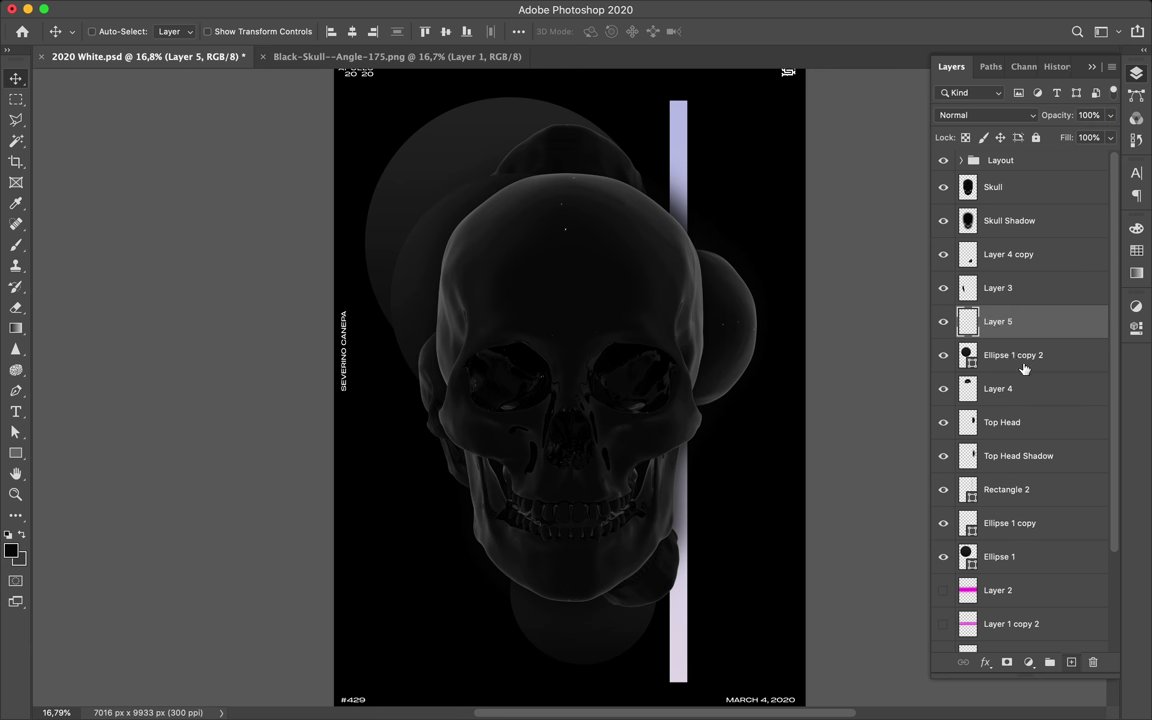
{"action": "left_click", "coordinate": [968, 318], "text": "ctrl"}
{"action": "key", "text": "b"}
{"action": "key", "text": "v"}
{"action": "left_click", "coordinate": [373, 8]}
{"action": "key", "text": "Escape"}
{"action": "key", "text": "ctrl+d"}
{"action": "scroll", "coordinate": [521, 218], "scroll_direction": "up", "scroll_amount": 1}
{"action": "scroll", "coordinate": [521, 218], "scroll_direction": "up", "scroll_amount": 2}
Select the Layer 4 fragment and bring up the other shape tool choices.
{"action": "left_click", "coordinate": [998, 388]}
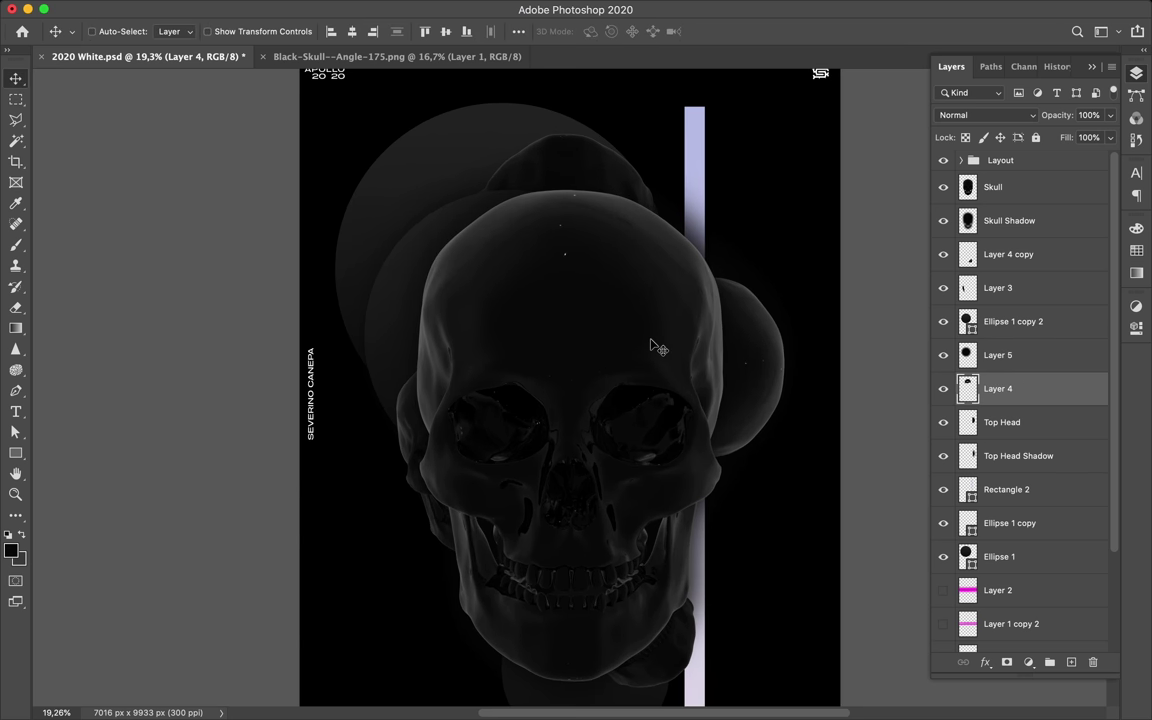
{"action": "key", "text": "u"}
{"action": "right_click", "coordinate": [15, 453]}
Draw a pastel-gradient lavender circle, 358 px, at the skull's upper left.
{"action": "left_click", "coordinate": [75, 494]}
{"action": "left_click_drag", "start_coordinate": [409, 214], "coordinate": [449, 247]}
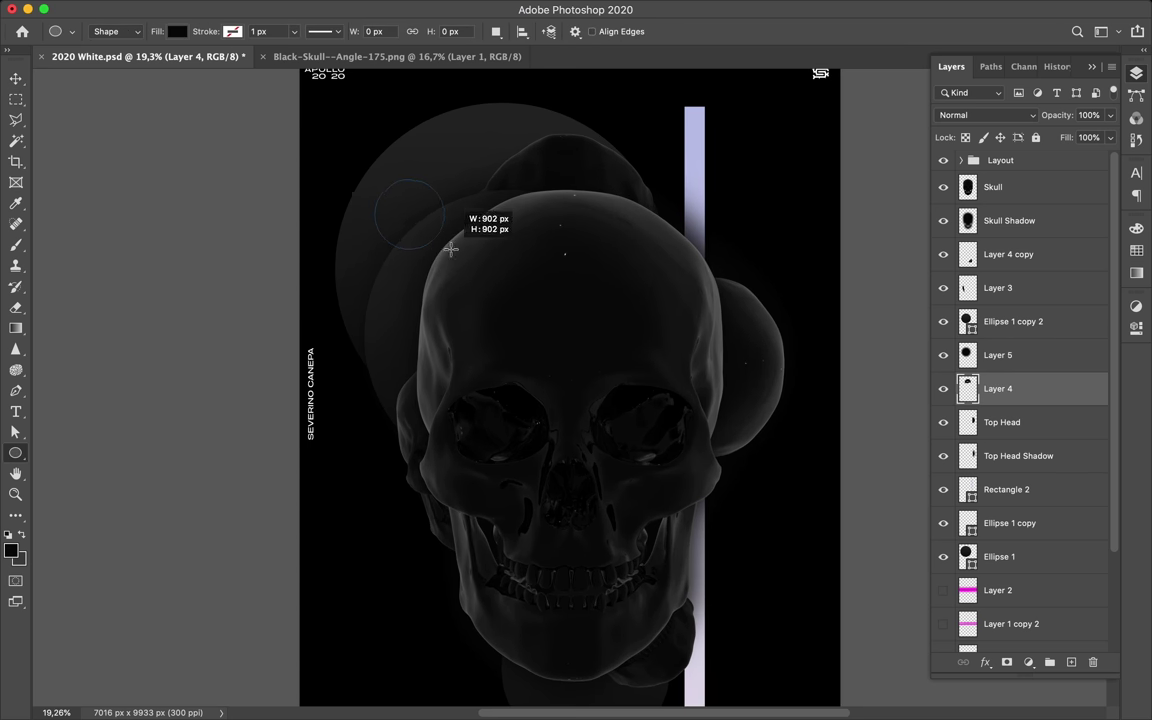
{"action": "left_click", "coordinate": [180, 31]}
{"action": "left_click", "coordinate": [200, 340]}
{"action": "key", "text": "ctrl+t"}
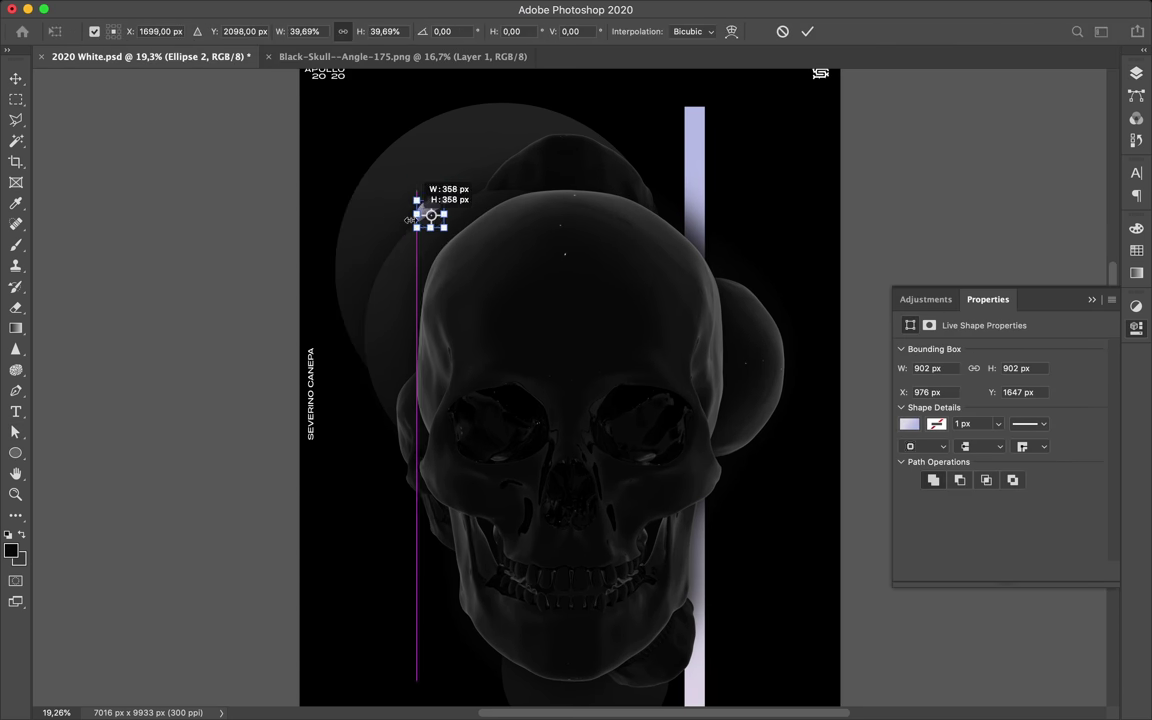
{"action": "key", "text": "Return"}
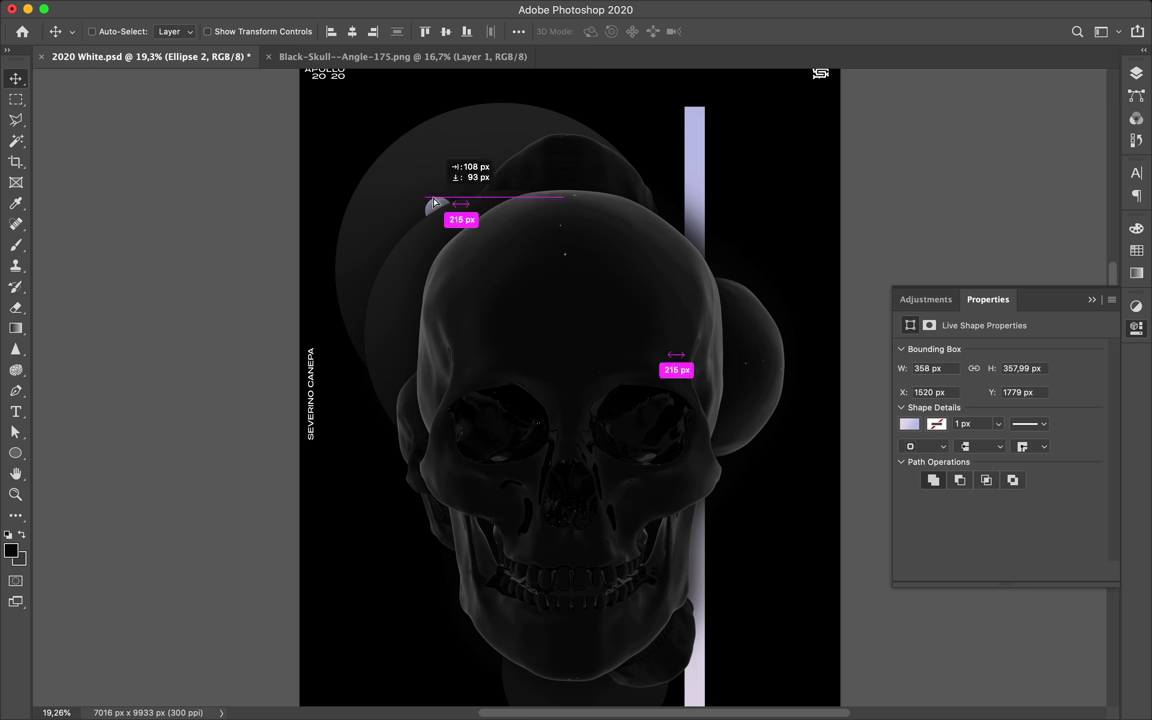
{"action": "left_click_drag", "start_coordinate": [434, 203], "coordinate": [434, 203]}
{"action": "key", "text": "ctrl+minus"}
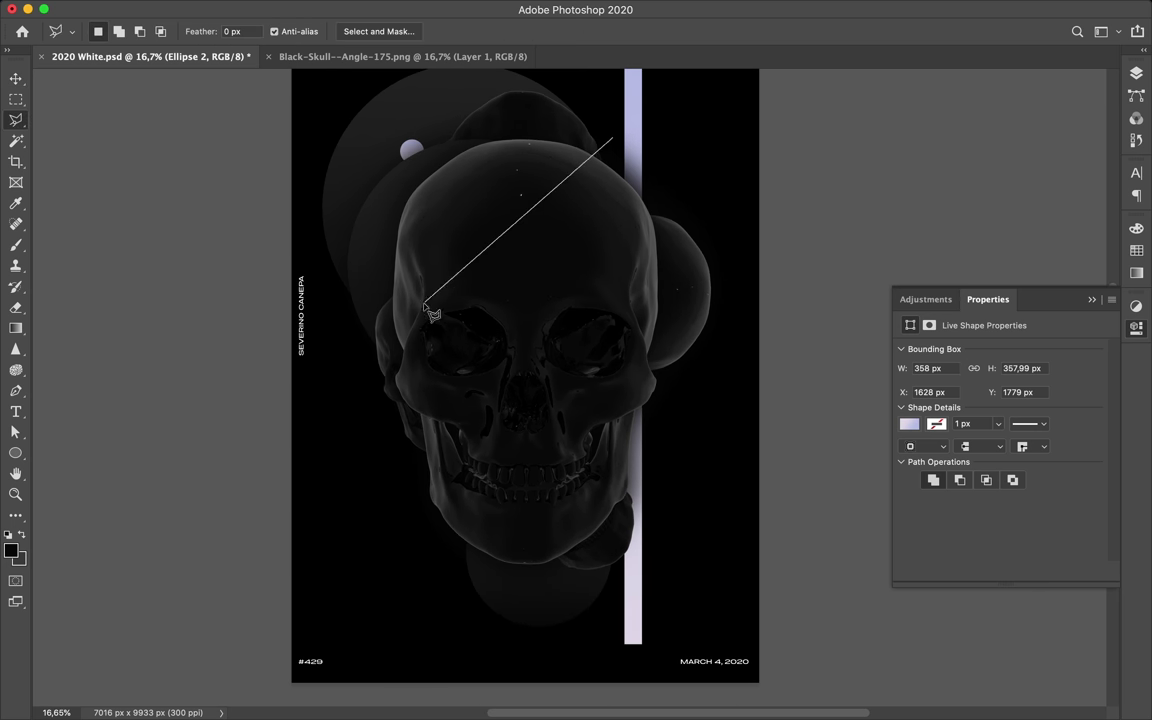
Copy outlined skull areas to new layers and shrink a piece to about 44% near the circle.
{"action": "key", "text": "Escape"}
{"action": "key", "text": "v"}
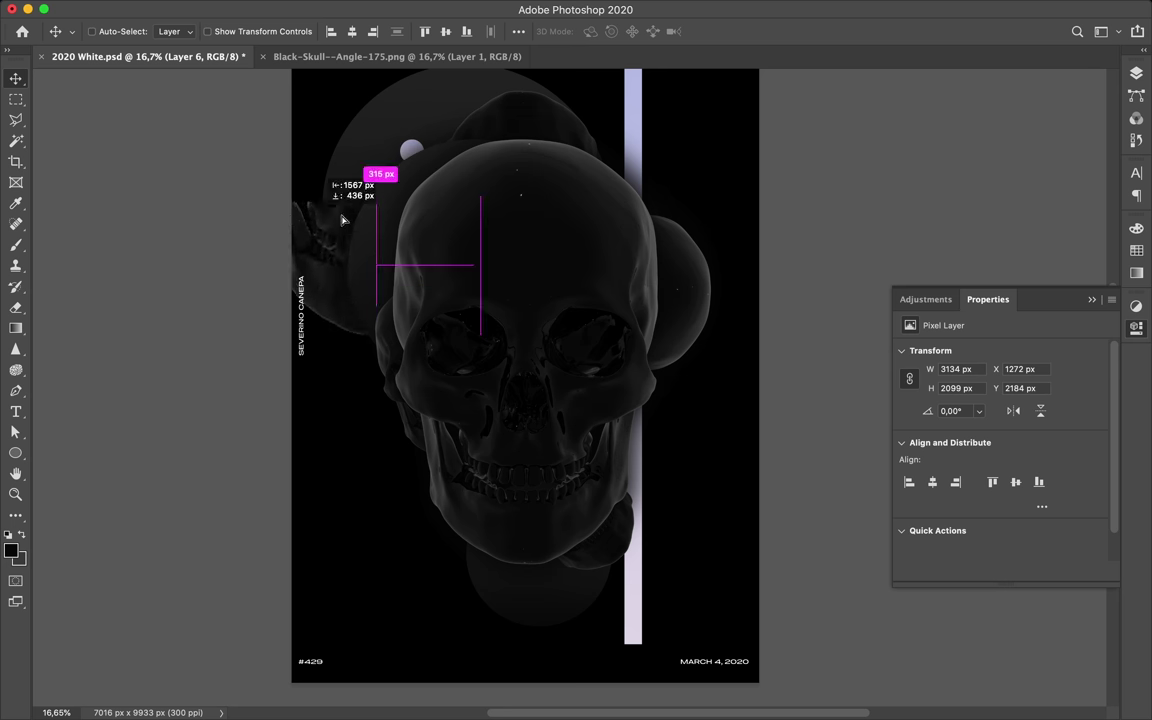
{"action": "left_click", "coordinate": [352, 414]}
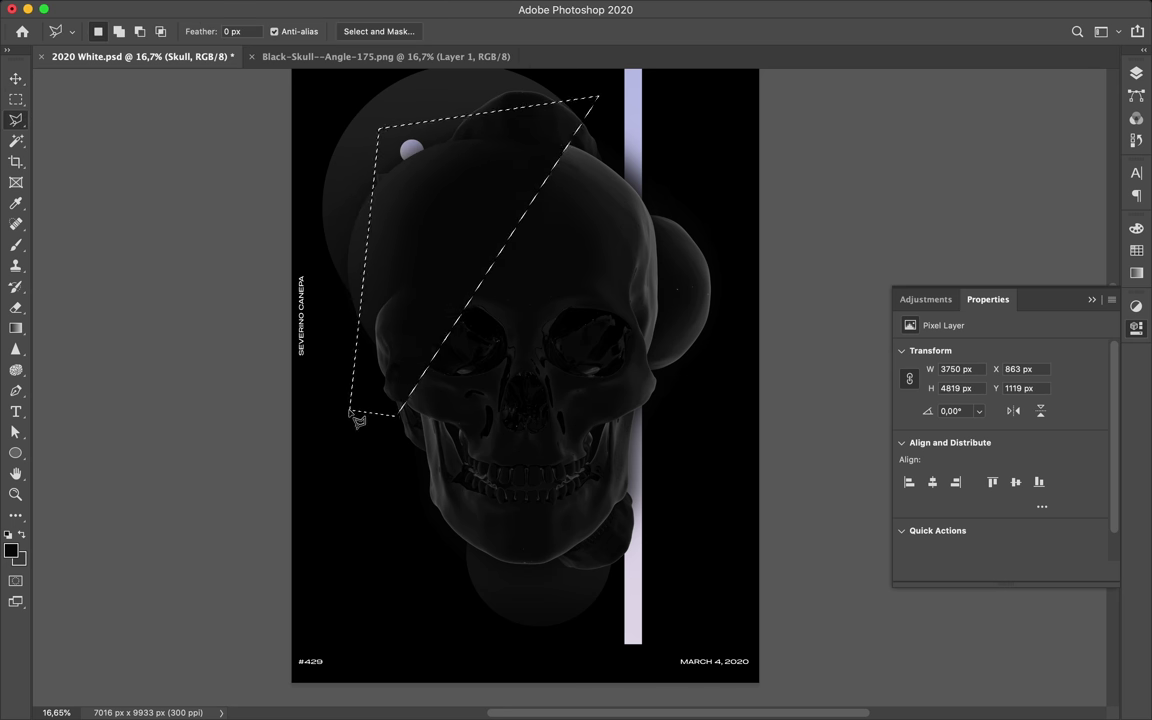
{"action": "key", "text": "ctrl+j"}
{"action": "key", "text": "v"}
{"action": "key", "text": "F7"}
{"action": "key", "text": "ctrl+t"}
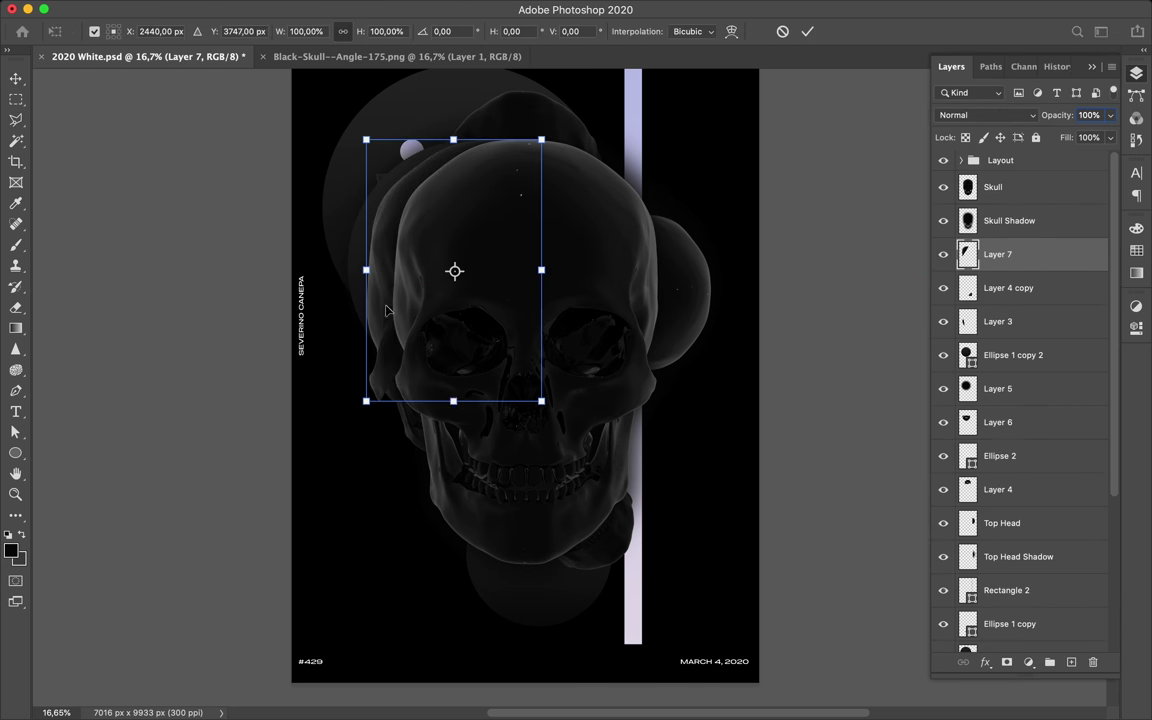
{"action": "left_click_drag", "start_coordinate": [543, 399], "coordinate": [492, 254]}
{"action": "key", "text": "Return"}
{"action": "left_click_drag", "start_coordinate": [407, 203], "coordinate": [386, 193]}
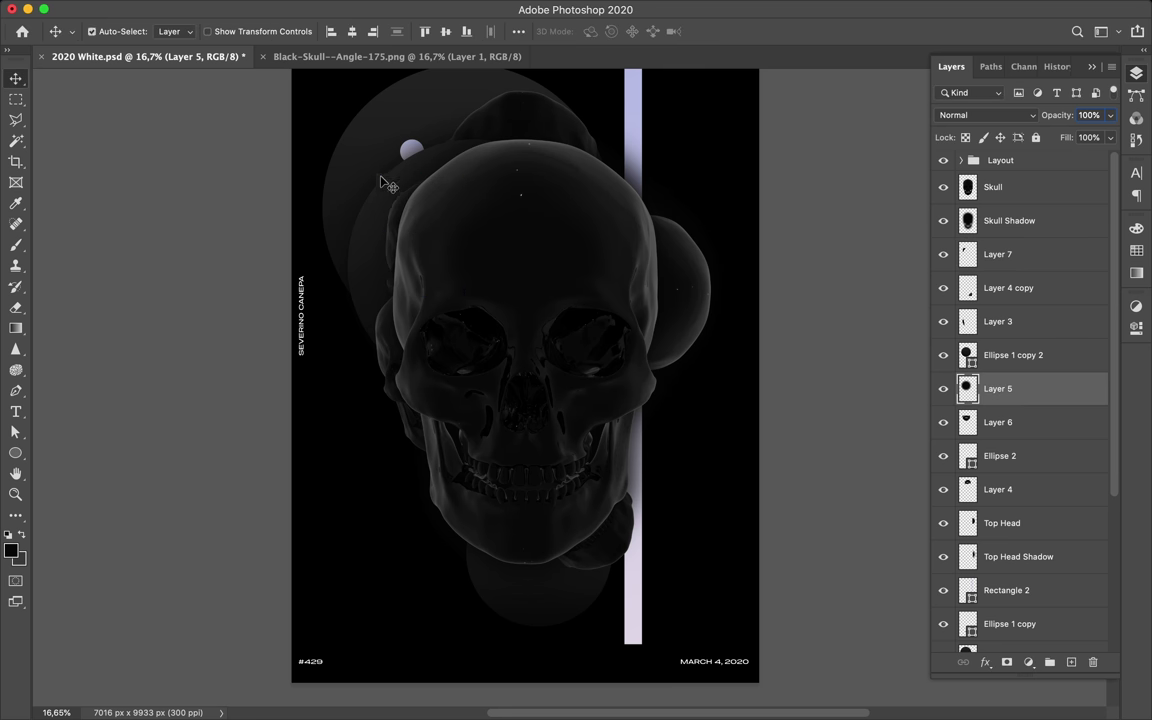
{"action": "scroll", "coordinate": [337, 243], "scroll_direction": "up", "scroll_amount": 5}
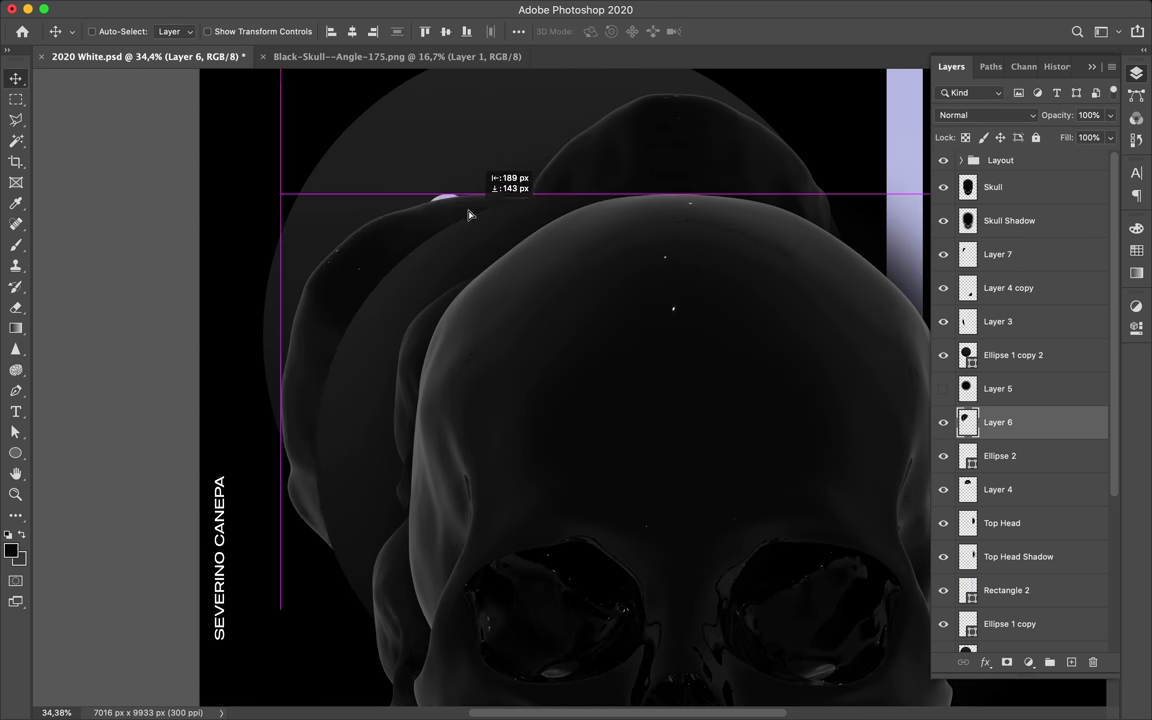
Move Layer 6 beneath the lavender circle and paint shading on a new layer over it.
{"action": "left_click_drag", "start_coordinate": [469, 215], "coordinate": [525, 176]}
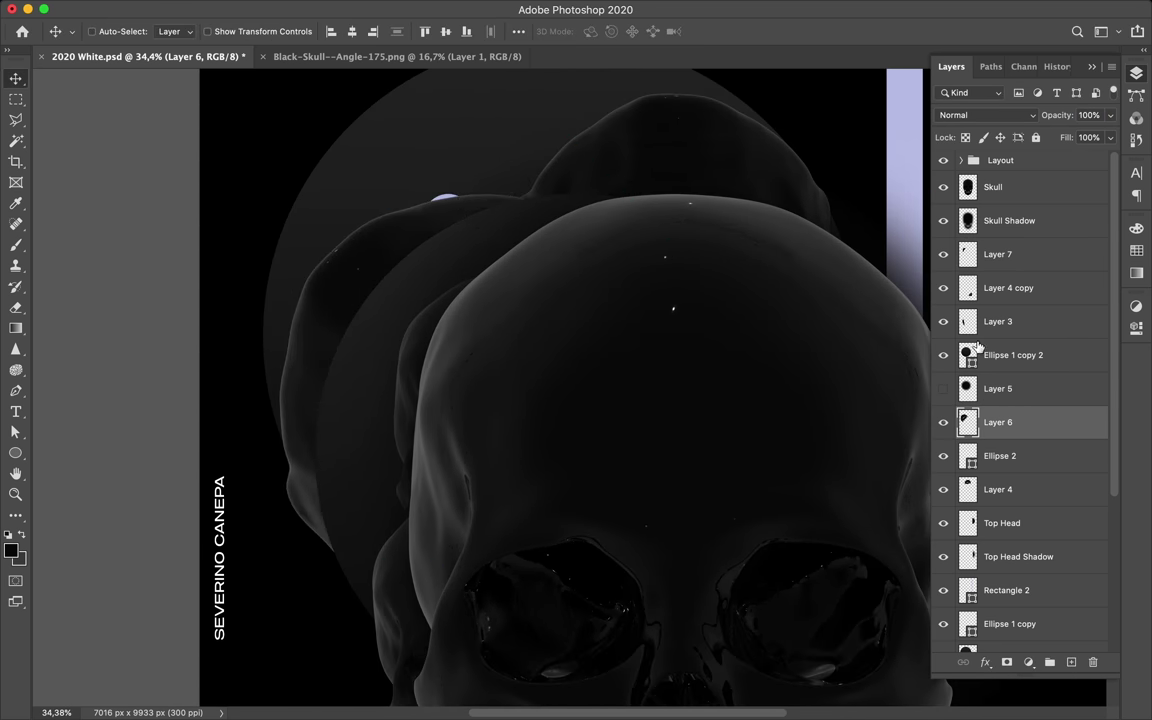
{"action": "left_click_drag", "start_coordinate": [998, 422], "coordinate": [998, 470]}
{"action": "left_click", "coordinate": [967, 489], "text": "ctrl"}
{"action": "left_click", "coordinate": [1074, 664]}
{"action": "key", "text": "b"}
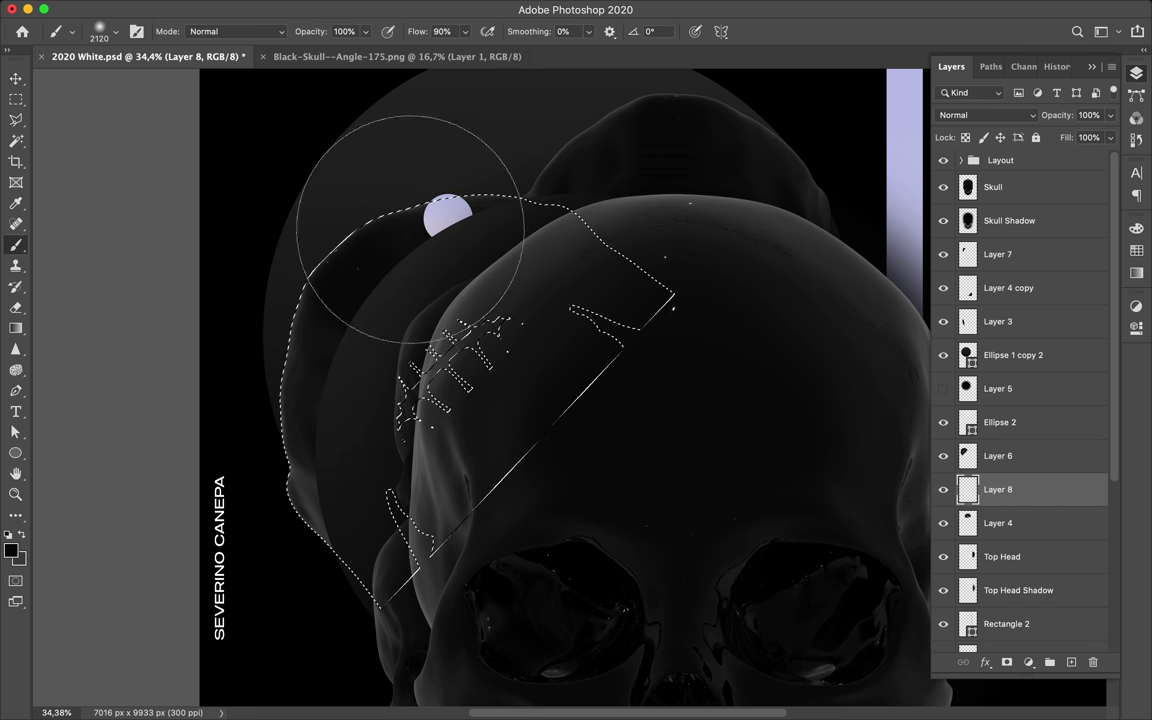
{"action": "key", "text": "ctrl+d"}
{"action": "key", "text": "m"}
{"action": "key", "text": "v"}
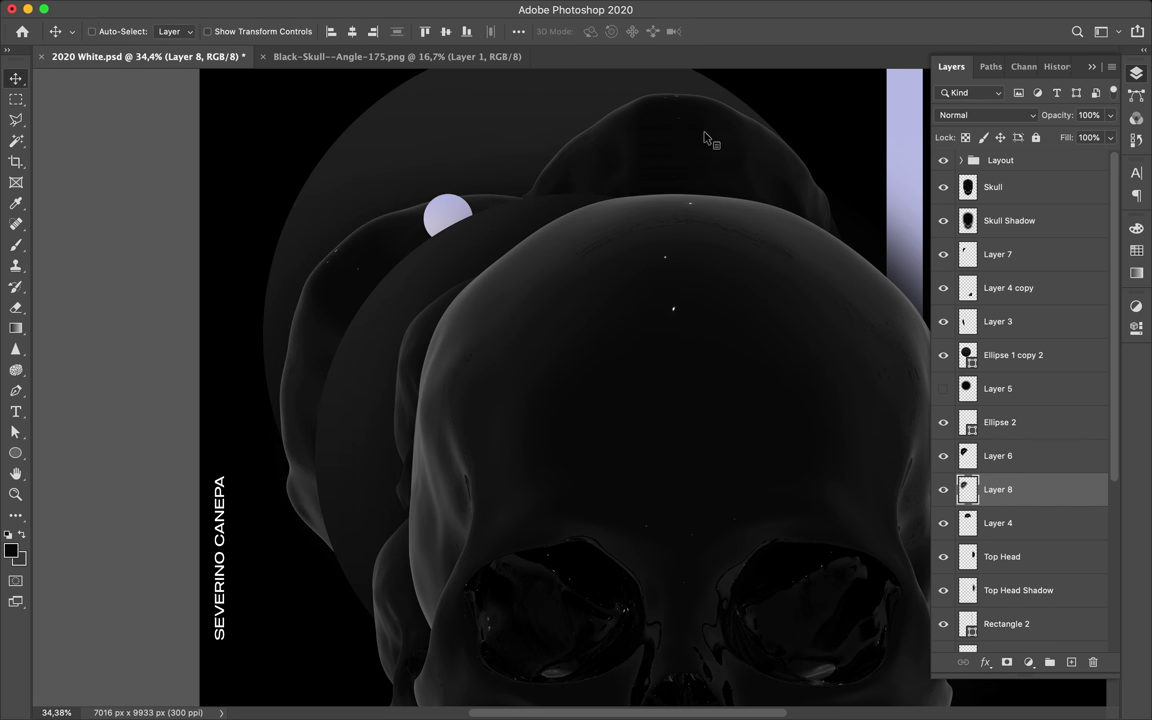
Place Layer 9 below the Layer 4 fragment, paint its shading, and reselect Layer 6.
{"action": "left_click", "coordinate": [690, 101]}
{"action": "left_click_drag", "start_coordinate": [1015, 537], "coordinate": [1015, 560]}
{"action": "key", "text": "b"}
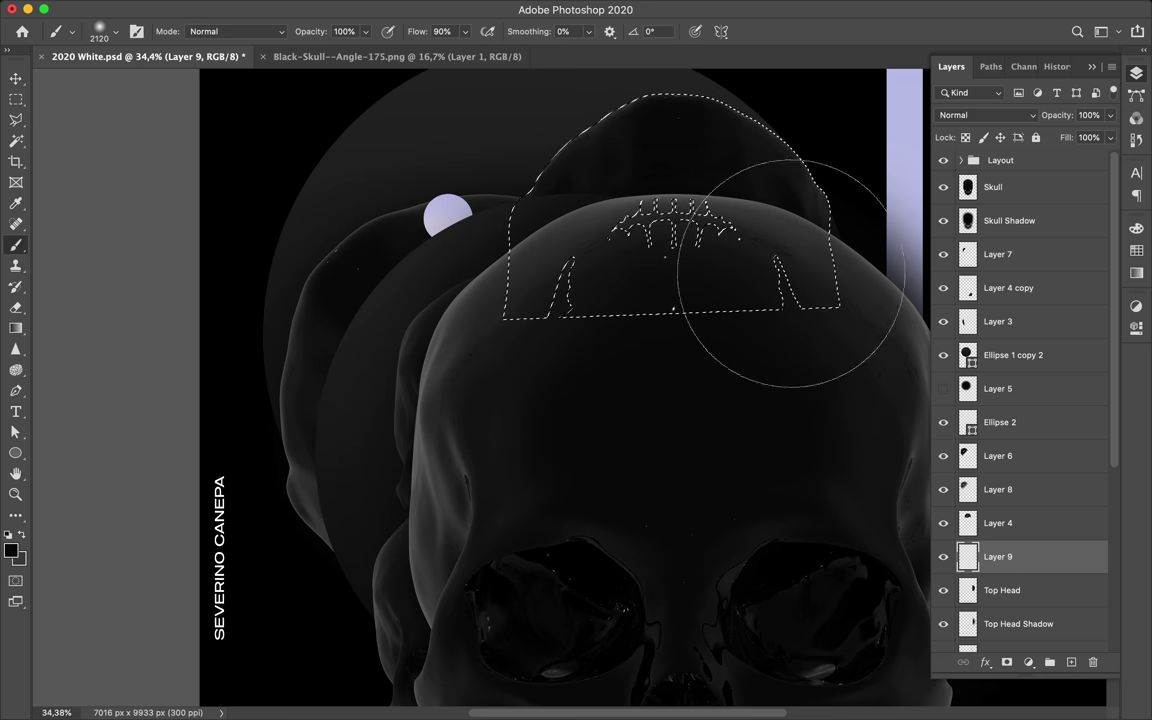
{"action": "key", "text": "v"}
{"action": "left_click", "coordinate": [563, 15]}
{"action": "left_click", "coordinate": [450, 90]}
{"action": "key", "text": "Return"}
{"action": "left_click", "coordinate": [563, 15]}
{"action": "scroll", "coordinate": [620, 210], "scroll_direction": "down", "scroll_amount": 3}
{"action": "left_click", "coordinate": [998, 456]}
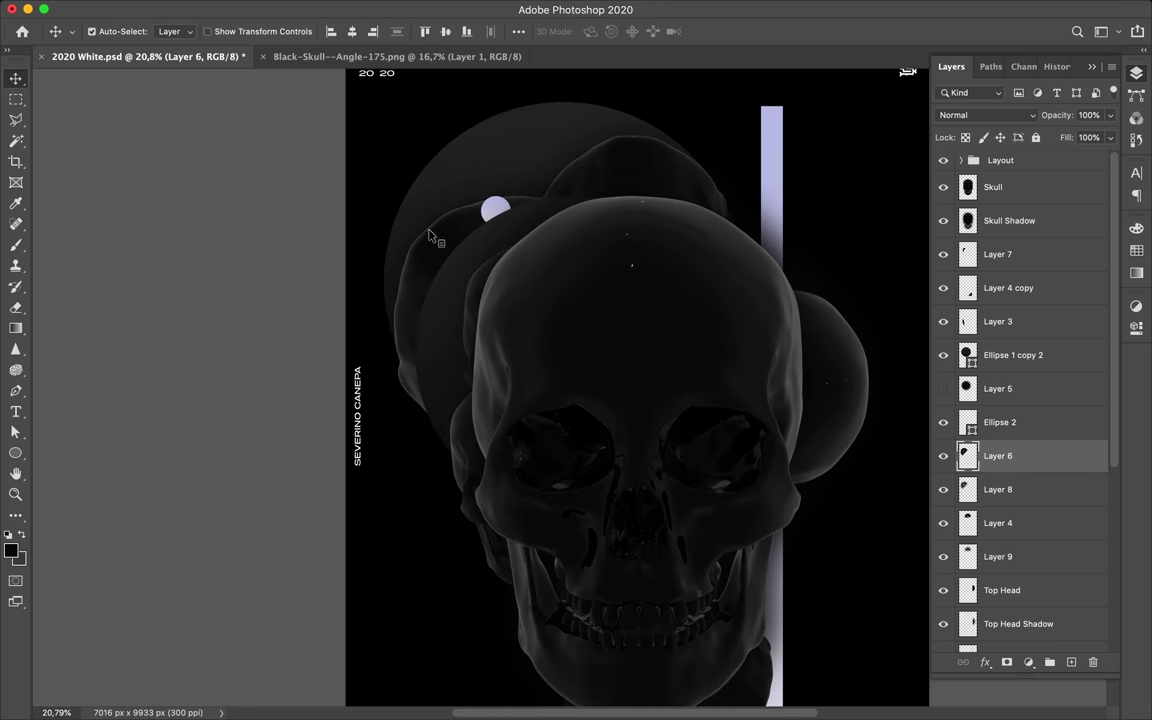
Shift Layer 6 with its shading, and shorten the lavender vertical bar from both ends.
{"action": "left_click", "coordinate": [998, 489], "text": "shift"}
{"action": "left_click_drag", "start_coordinate": [442, 218], "coordinate": [645, 272]}
{"action": "scroll", "coordinate": [645, 272], "scroll_direction": "down", "scroll_amount": 2}
{"action": "left_click", "coordinate": [733, 110], "text": "super"}
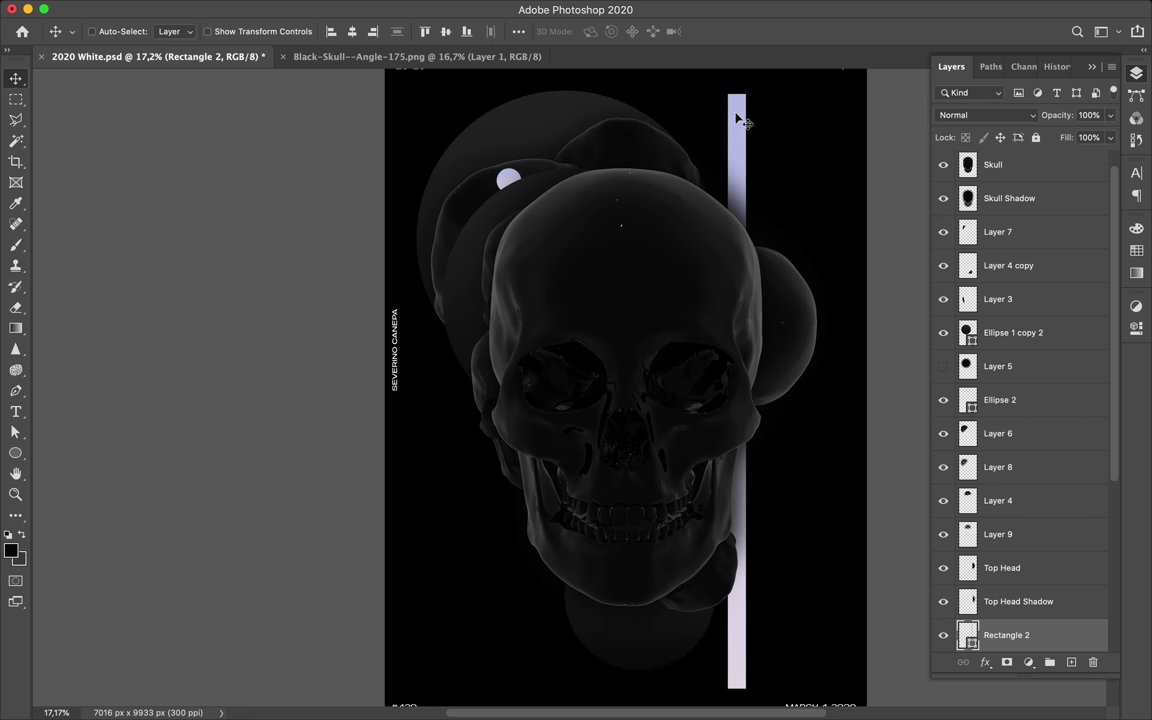
{"action": "key", "text": "super+t"}
{"action": "left_click_drag", "start_coordinate": [736, 689], "coordinate": [736, 616]}
{"action": "left_click_drag", "start_coordinate": [734, 118], "coordinate": [735, 165]}
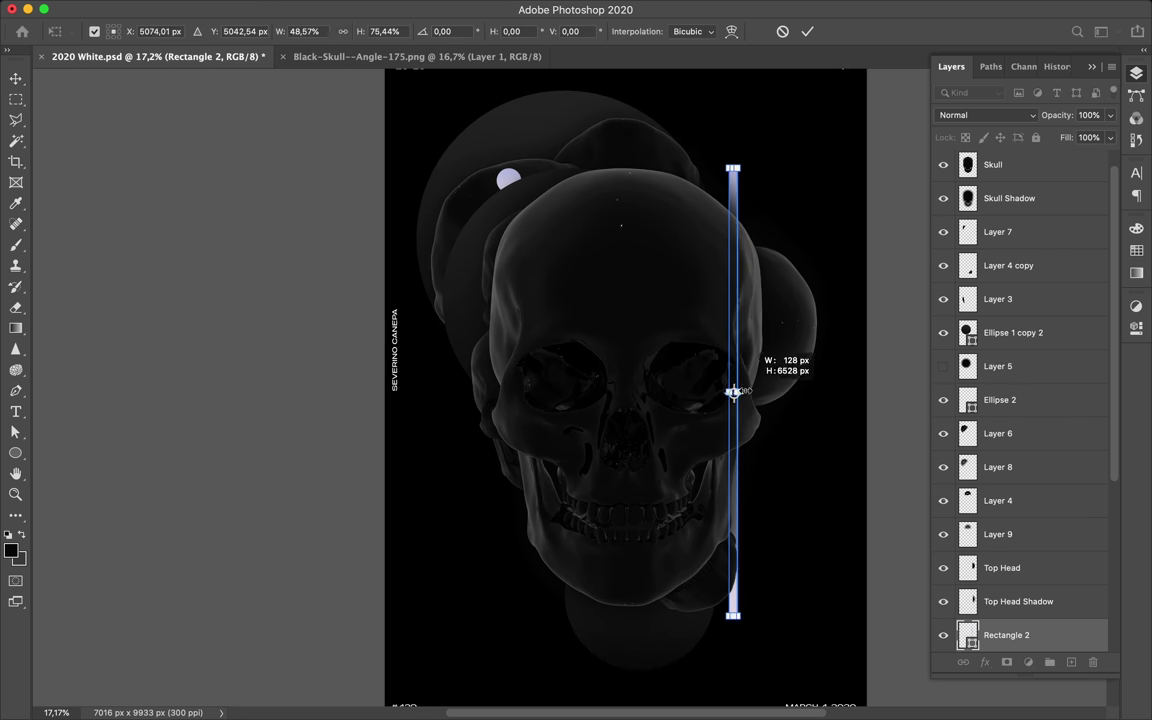
{"action": "key", "text": "Return"}
Move the Layer 4 copy fragment below Top Head Shadow and select the Skull layer.
{"action": "left_click", "coordinate": [1009, 198]}
{"action": "left_click", "coordinate": [1008, 265]}
{"action": "left_click_drag", "start_coordinate": [1008, 265], "coordinate": [1011, 278]}
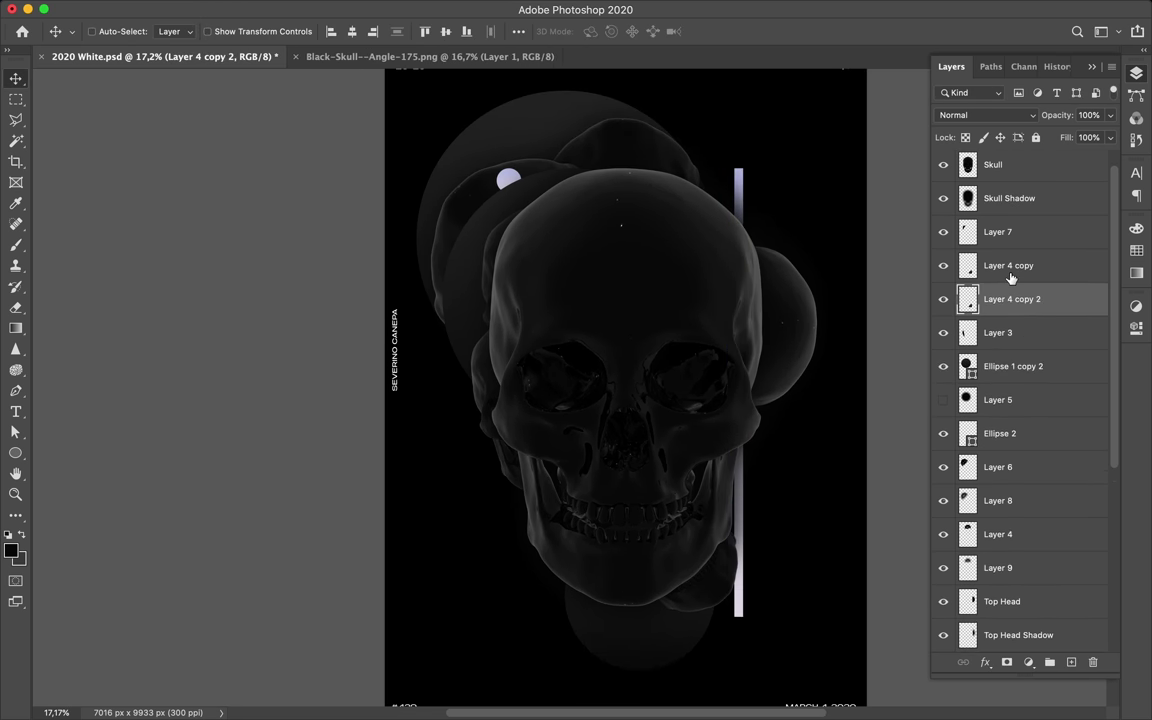
{"action": "key", "text": "b"}
{"action": "key", "text": "m"}
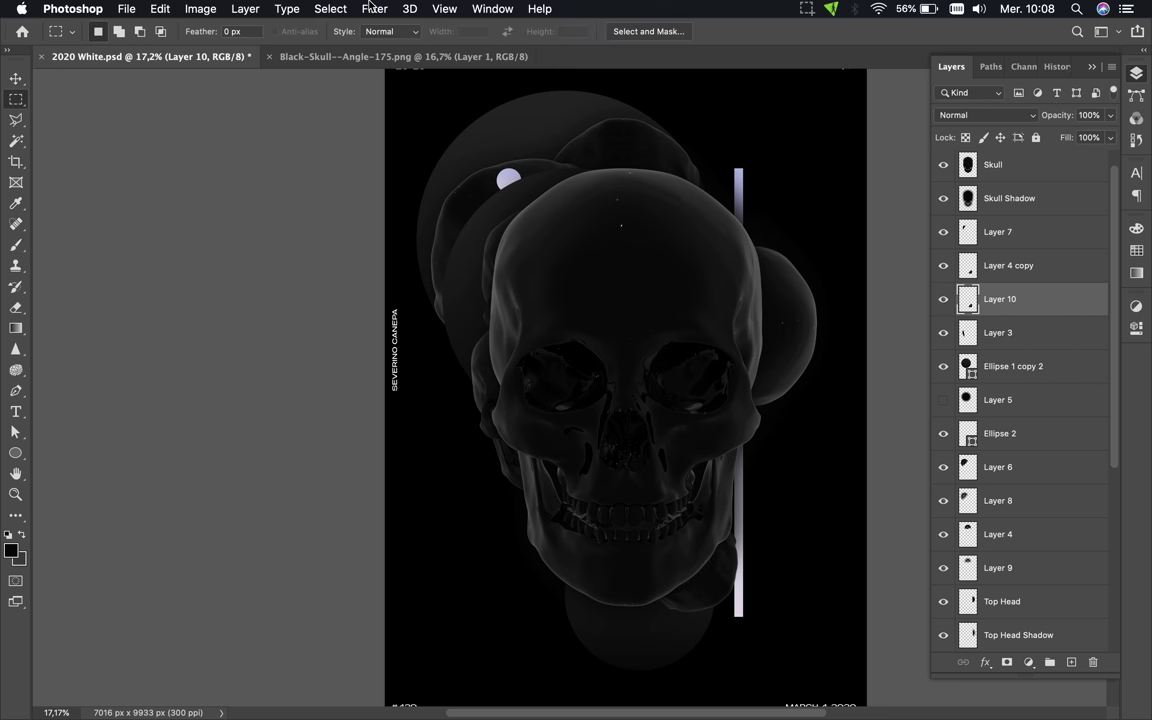
{"action": "key", "text": "v"}
{"action": "key", "text": "Delete"}
{"action": "left_click_drag", "start_coordinate": [1008, 265], "coordinate": [1011, 461]}
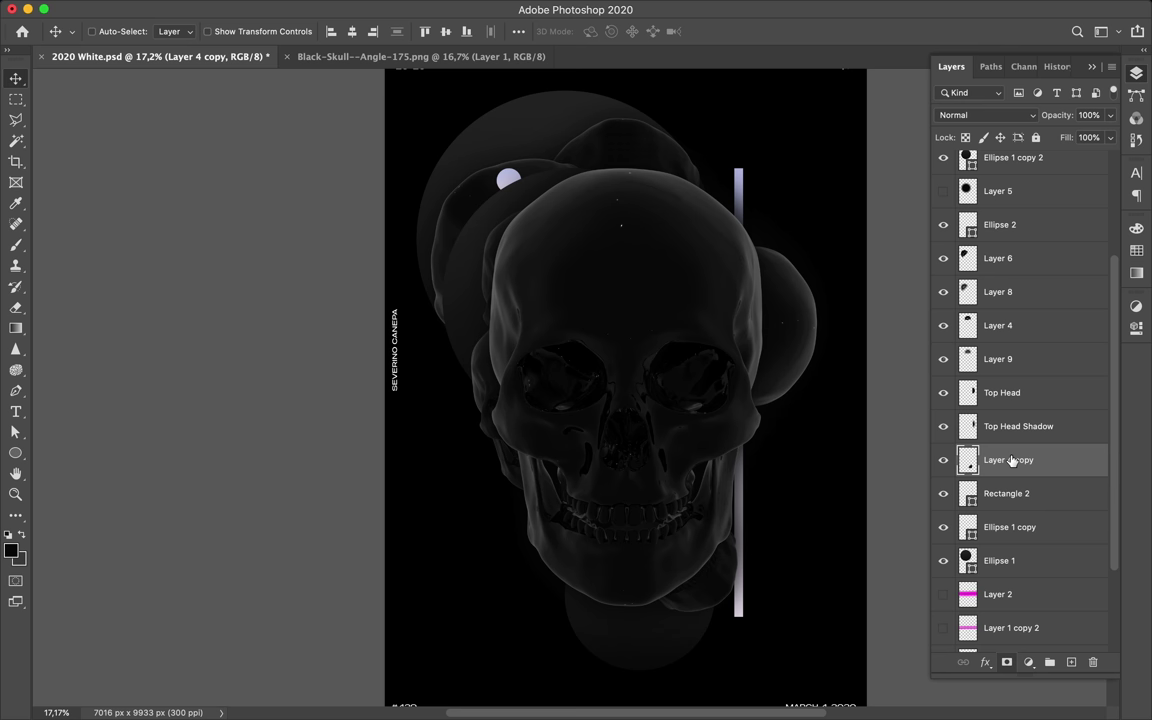
{"action": "scroll", "coordinate": [683, 336], "scroll_direction": "up", "scroll_amount": 3}
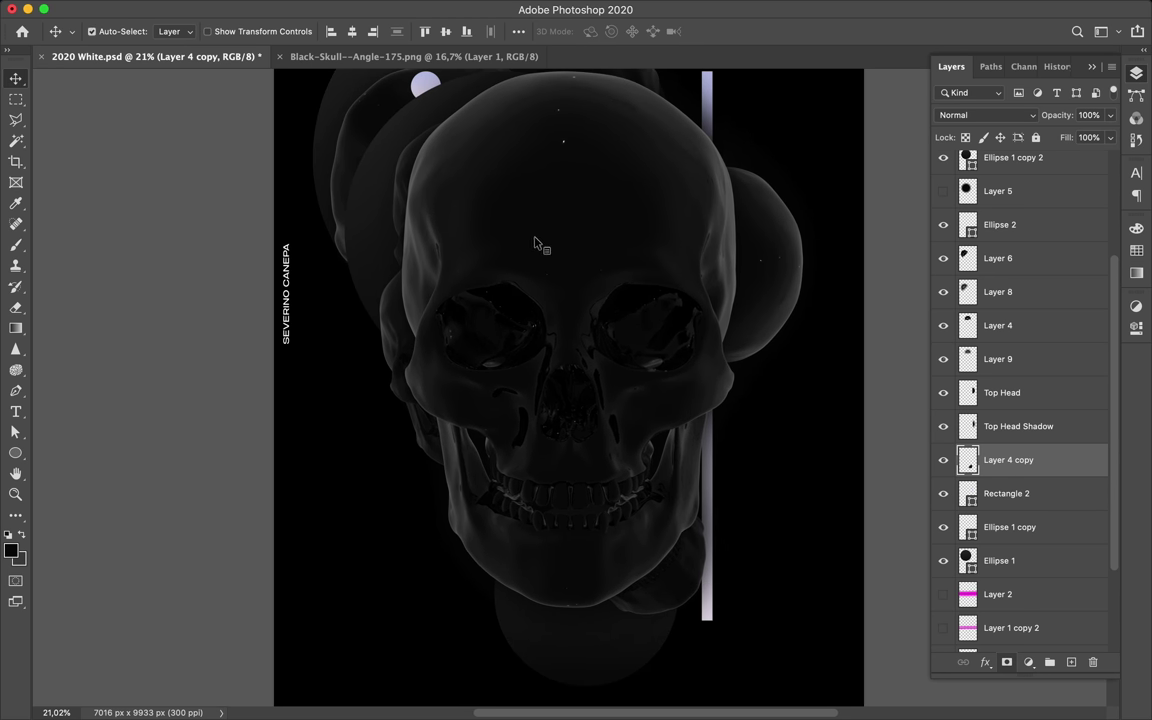
{"action": "left_click", "coordinate": [590, 300], "text": "ctrl"}
{"action": "key", "text": "p"}
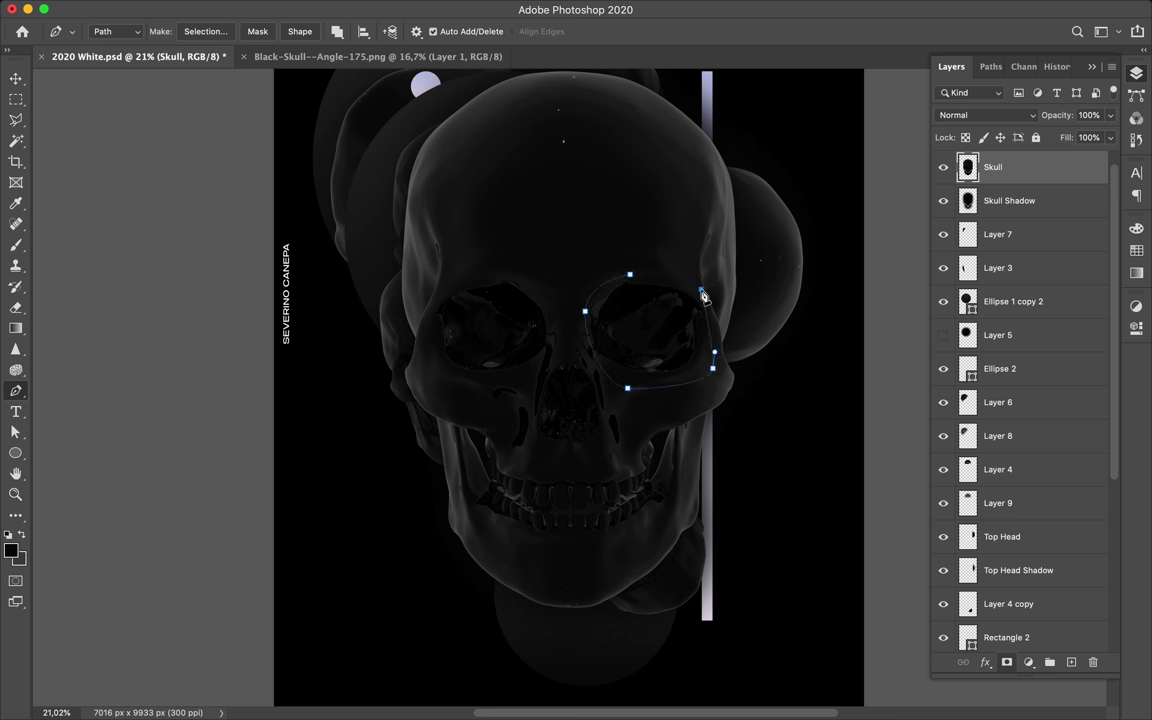
Copy the right eye socket onto the upper-right forehead and merge it into Skull.
{"action": "left_click", "coordinate": [205, 31]}
{"action": "left_click", "coordinate": [656, 288]}
{"action": "key", "text": "v"}
{"action": "key", "text": "ctrl+j"}
{"action": "mouse_move", "coordinate": [650, 350]}
{"action": "left_mouse_down"}
{"action": "mouse_move", "coordinate": [735, 313]}
{"action": "mouse_move", "coordinate": [645, 225]}
{"action": "left_mouse_up"}
{"action": "scroll", "coordinate": [645, 225], "scroll_direction": "down", "scroll_amount": 3}
{"action": "key", "text": "ctrl+t"}
{"action": "key", "text": "Return"}
{"action": "left_click_drag", "start_coordinate": [658, 277], "coordinate": [690, 270]}
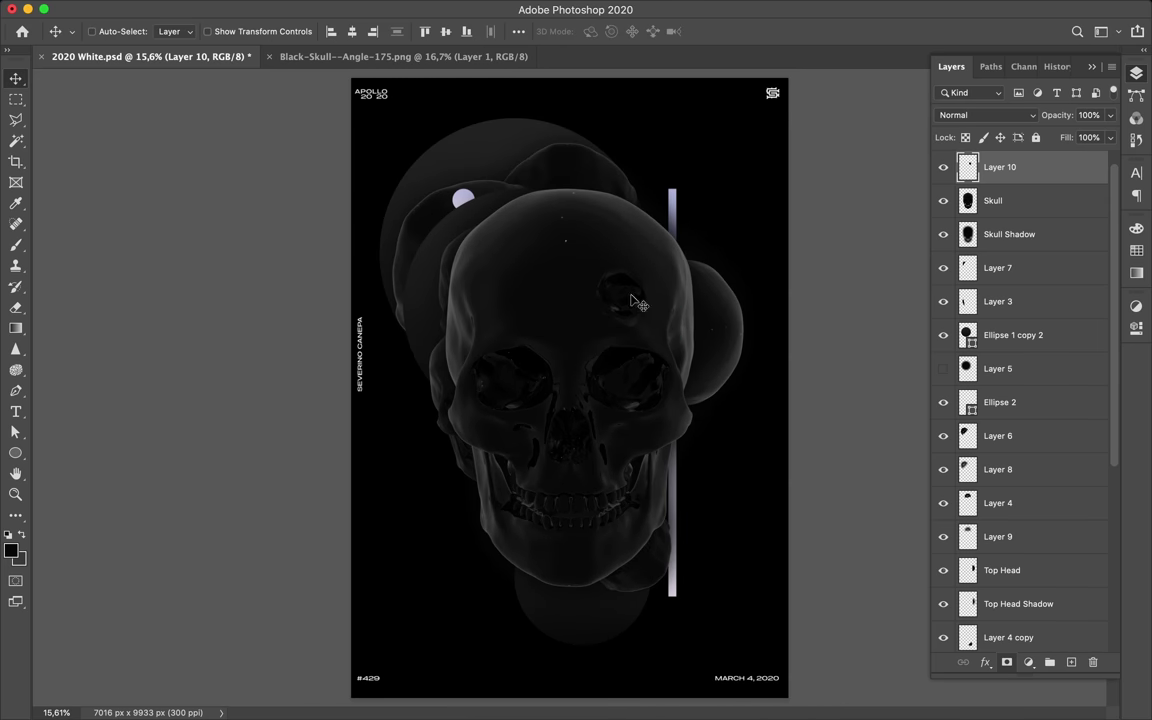
{"action": "key", "text": "ctrl+e"}
Draw a thin horizontal lavender bar, Rectangle 3, above the skull's crown.
{"action": "scroll", "coordinate": [591, 337], "scroll_direction": "up", "scroll_amount": 2}
{"action": "left_click", "coordinate": [437, 203], "text": "ctrl"}
{"action": "left_click_drag", "start_coordinate": [418, 217], "coordinate": [630, 152]}
{"action": "key", "text": "ctrl+z"}
{"action": "key", "text": "u"}
{"action": "key", "text": "shift+u"}
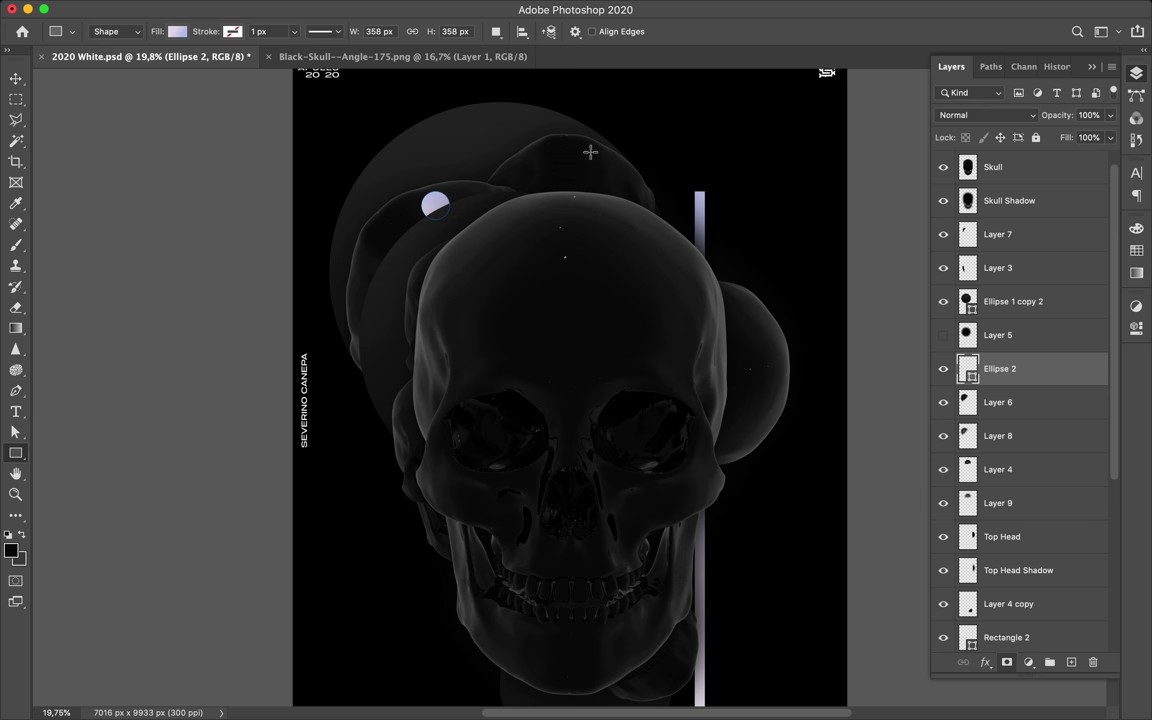
{"action": "left_click_drag", "start_coordinate": [659, 154], "coordinate": [659, 155]}
Send Rectangle 3 down two layers and draw a second thin bar above the crown.
{"action": "key", "text": "v"}
{"action": "key", "text": "ctrl+bracketleft"}
{"action": "key", "text": "ctrl+bracketleft"}
{"action": "key", "text": "ctrl+bracketleft"}
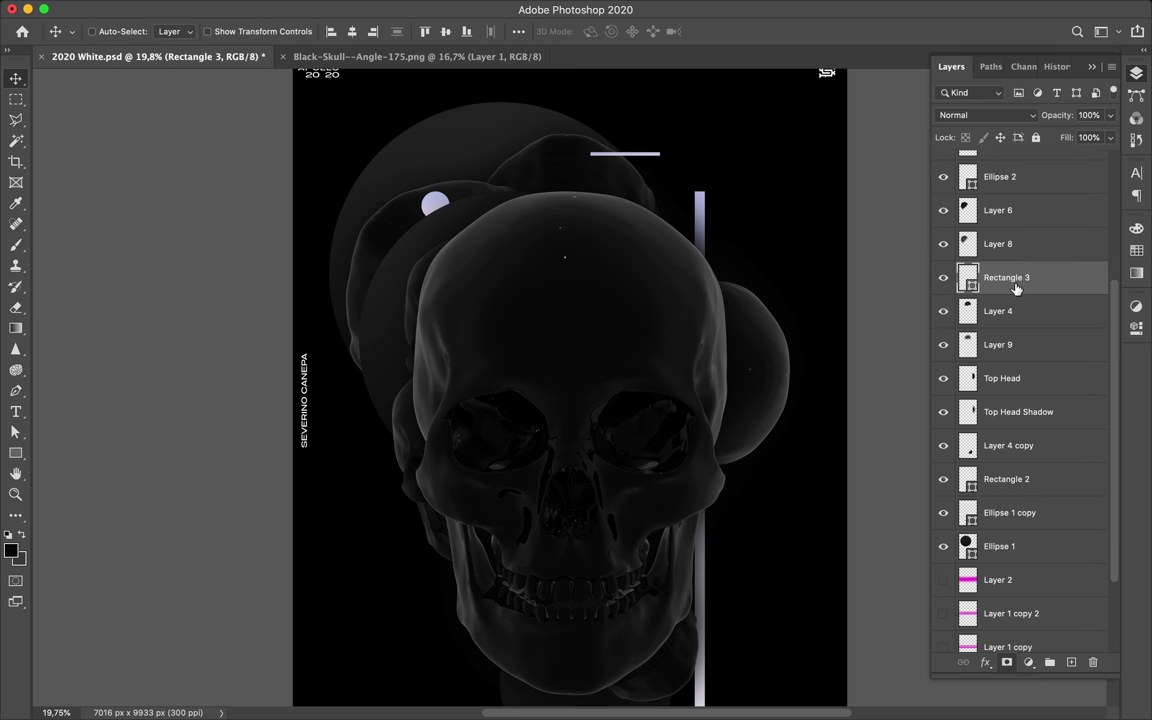
{"action": "key", "text": "ctrl+bracketleft"}
{"action": "key", "text": "ctrl+bracketleft"}
{"action": "key", "text": "ctrl+bracketleft"}
{"action": "key", "text": "u"}
{"action": "mouse_move", "coordinate": [580, 168]}
{"action": "left_mouse_down"}
{"action": "mouse_move", "coordinate": [661, 171]}
{"action": "mouse_move", "coordinate": [651, 179]}
{"action": "left_mouse_up"}
{"action": "key", "text": "v"}
Place widened bar copies at the lower left, with the bottom bar's layer below Layer 5.
{"action": "left_click", "coordinate": [1136, 73]}
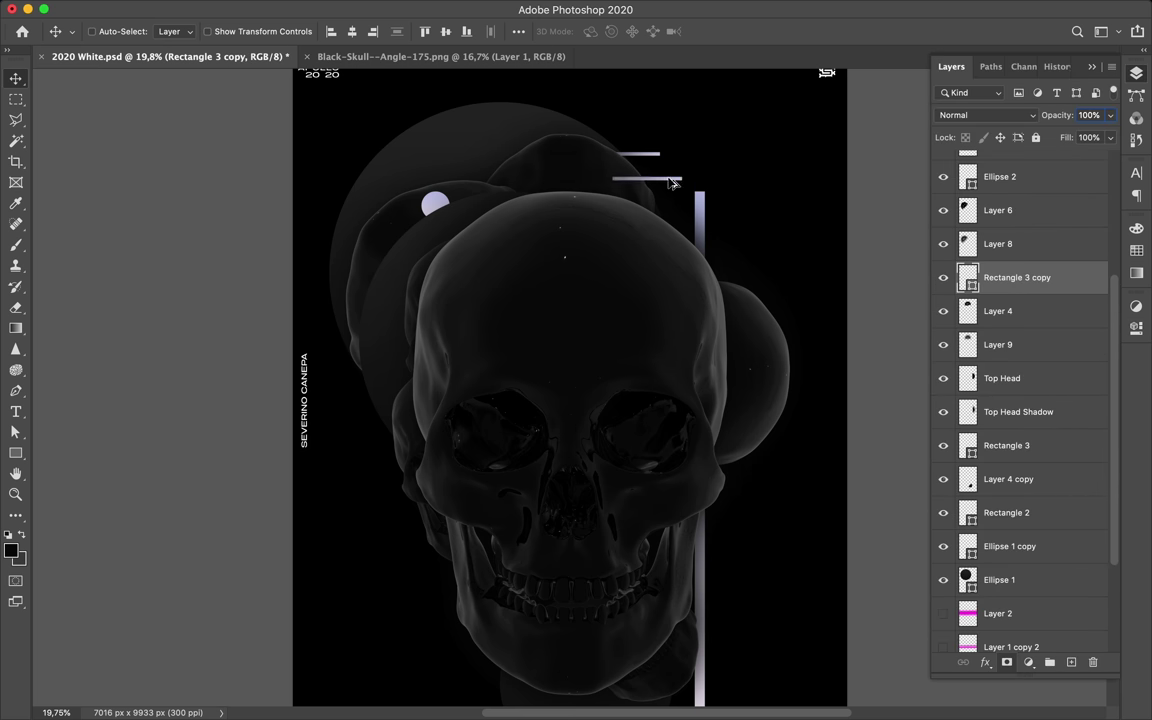
{"action": "mouse_move", "coordinate": [672, 183]}
{"action": "left_mouse_down"}
{"action": "mouse_move", "coordinate": [689, 263]}
{"action": "mouse_move", "coordinate": [738, 263]}
{"action": "mouse_move", "coordinate": [486, 617]}
{"action": "left_mouse_up"}
{"action": "key", "text": "ctrl+t"}
{"action": "key", "text": "Return"}
{"action": "scroll", "coordinate": [745, 280], "scroll_direction": "down", "scroll_amount": 1}
{"action": "key", "text": "ctrl+alt+t"}
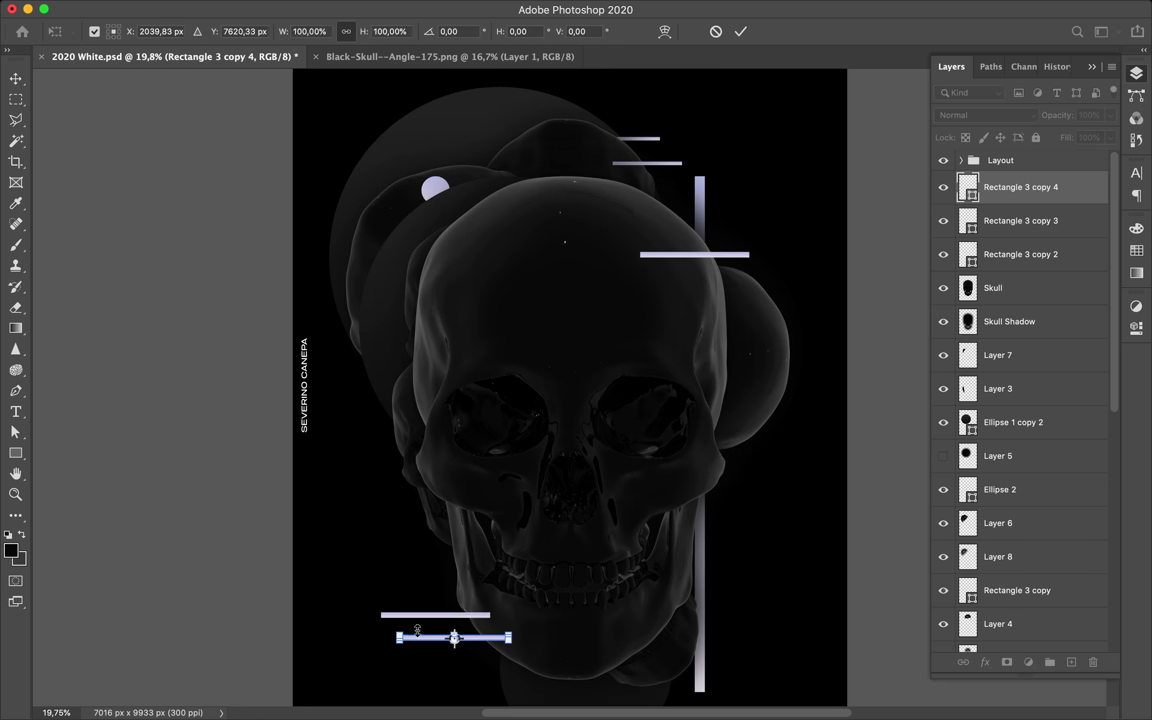
{"action": "key", "text": "Return"}
{"action": "left_click_drag", "start_coordinate": [1020, 187], "coordinate": [1020, 458]}
{"action": "scroll", "coordinate": [450, 465], "scroll_direction": "down", "scroll_amount": 5}
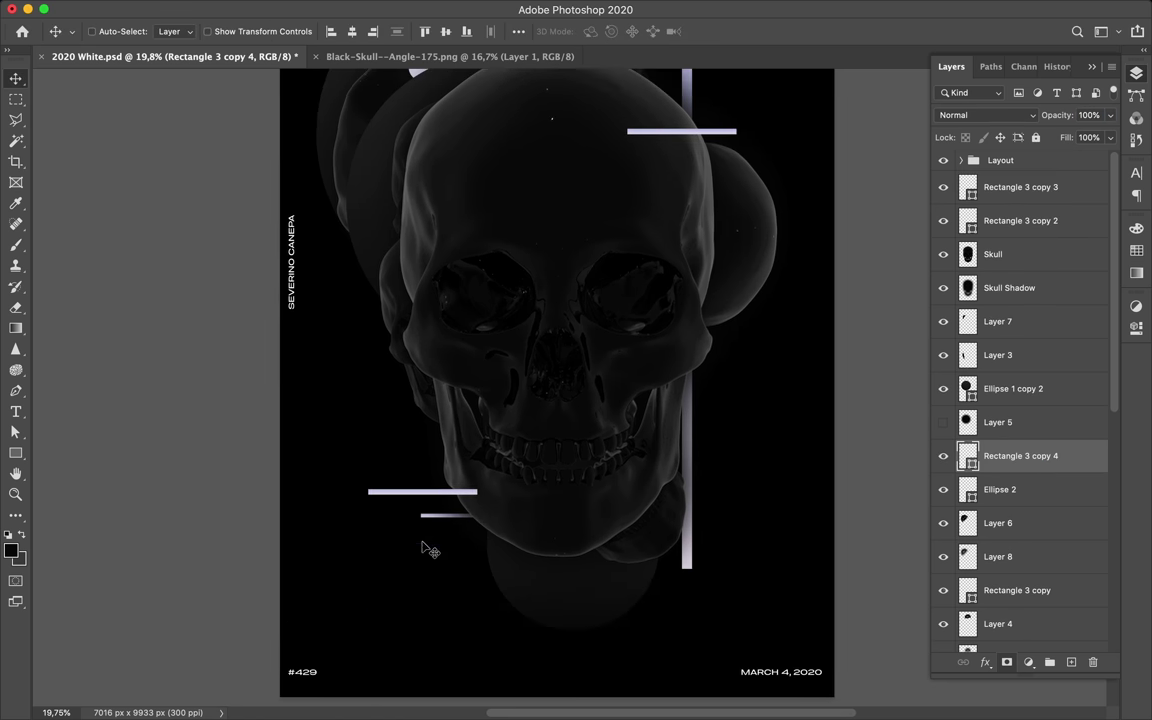
{"action": "scroll", "coordinate": [428, 549], "scroll_direction": "up", "scroll_amount": 5}
Pick the Ellipse Tool from the shape tools flyout.
{"action": "key", "text": "u"}
{"action": "right_click", "coordinate": [15, 453]}
{"action": "left_click", "coordinate": [75, 488]}
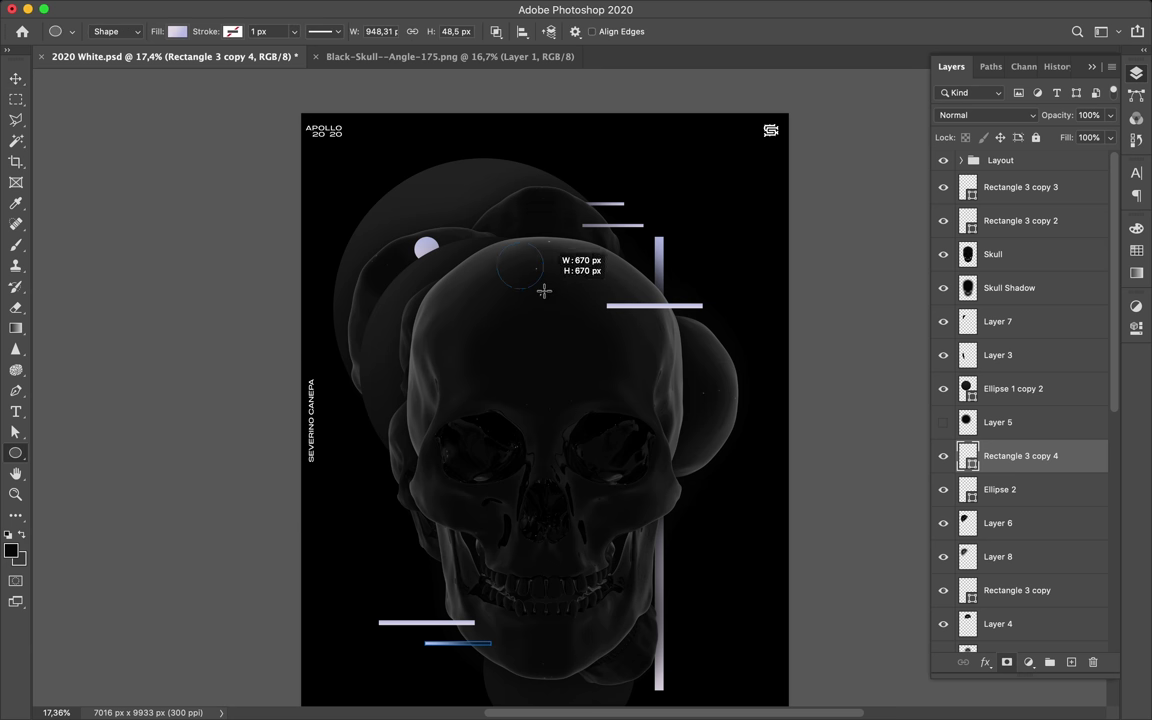
Duplicate grey Ellipse 1 to the top of the stack and shrink it onto the forehead.
{"action": "key", "text": "v"}
{"action": "left_click_drag", "start_coordinate": [1000, 457], "coordinate": [1000, 237]}
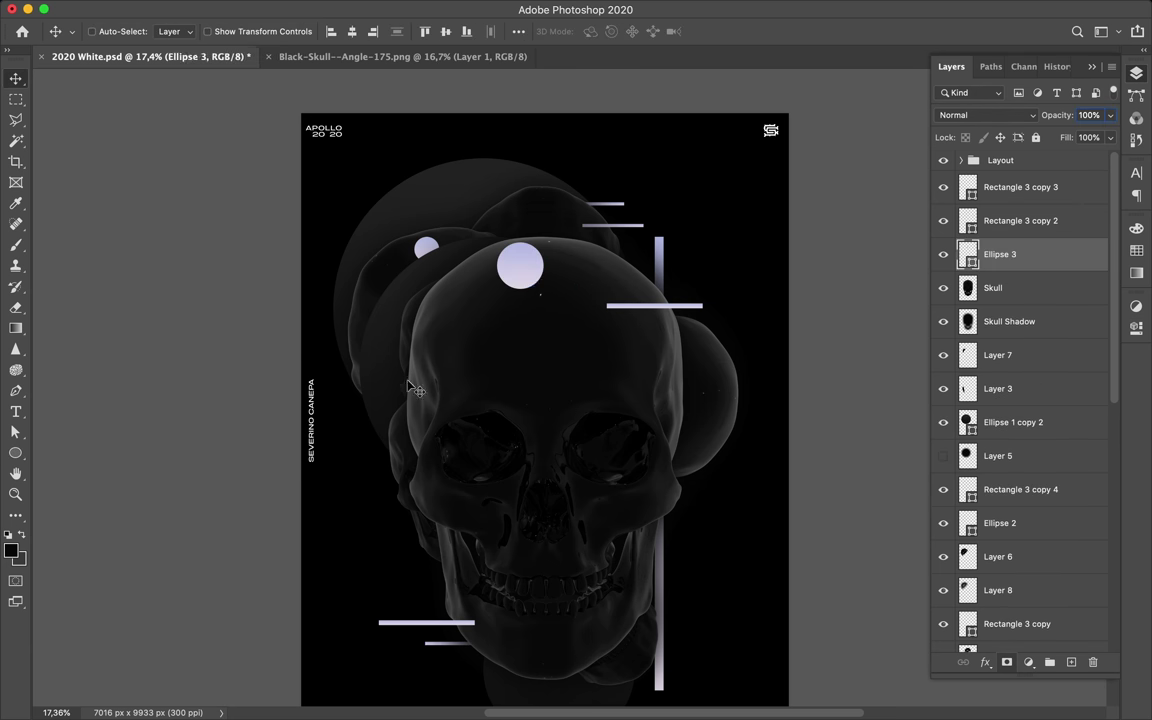
{"action": "key", "text": "Delete"}
{"action": "left_click", "coordinate": [415, 390], "text": "ctrl"}
{"action": "key", "text": "ctrl+j"}
{"action": "mouse_move", "coordinate": [1018, 190]}
{"action": "left_mouse_down"}
{"action": "mouse_move", "coordinate": [1016, 148]}
{"action": "mouse_move", "coordinate": [1016, 180]}
{"action": "left_mouse_up"}
{"action": "key", "text": "ctrl+t"}
{"action": "left_click_drag", "start_coordinate": [707, 476], "coordinate": [580, 326]}
{"action": "key", "text": "Return"}
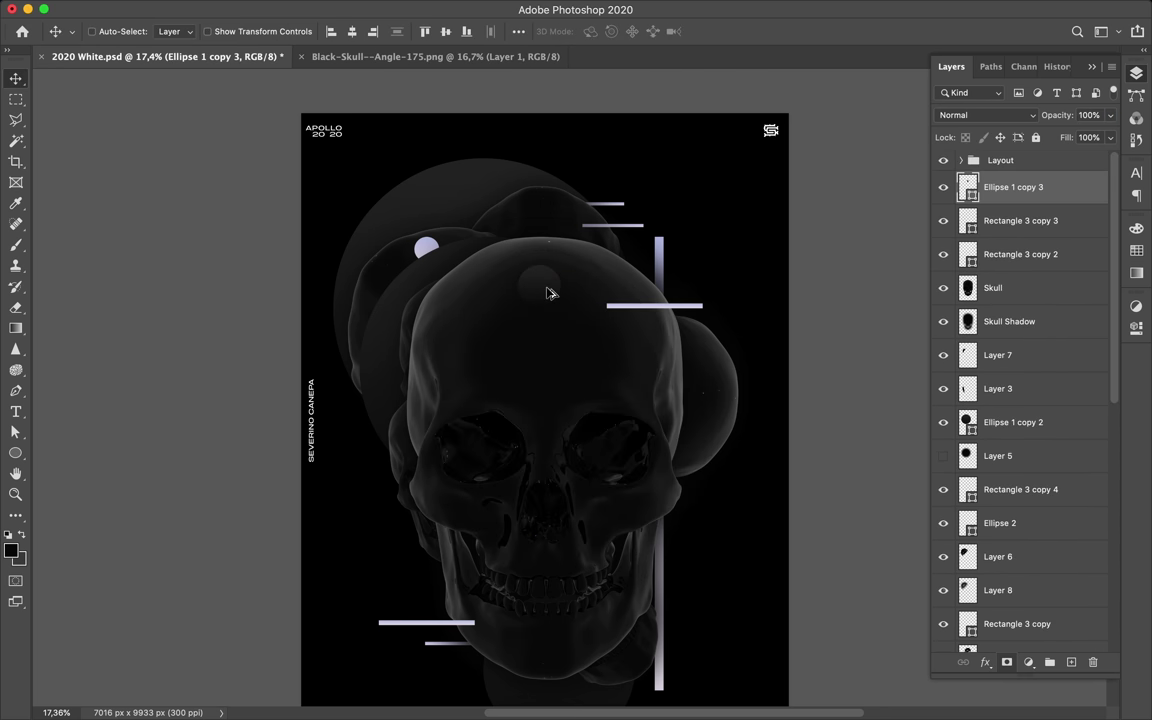
Add a Gaussian-blurred shadow layer beneath the circle and begin repeating the pair diagonally.
{"action": "key", "text": "ctrl+shift+alt+n"}
{"action": "key", "text": "ctrl+bracketleft"}
{"action": "key", "text": "b"}
{"action": "key", "text": "m"}
{"action": "left_click", "coordinate": [366, 9]}
{"action": "left_click", "coordinate": [673, 260]}
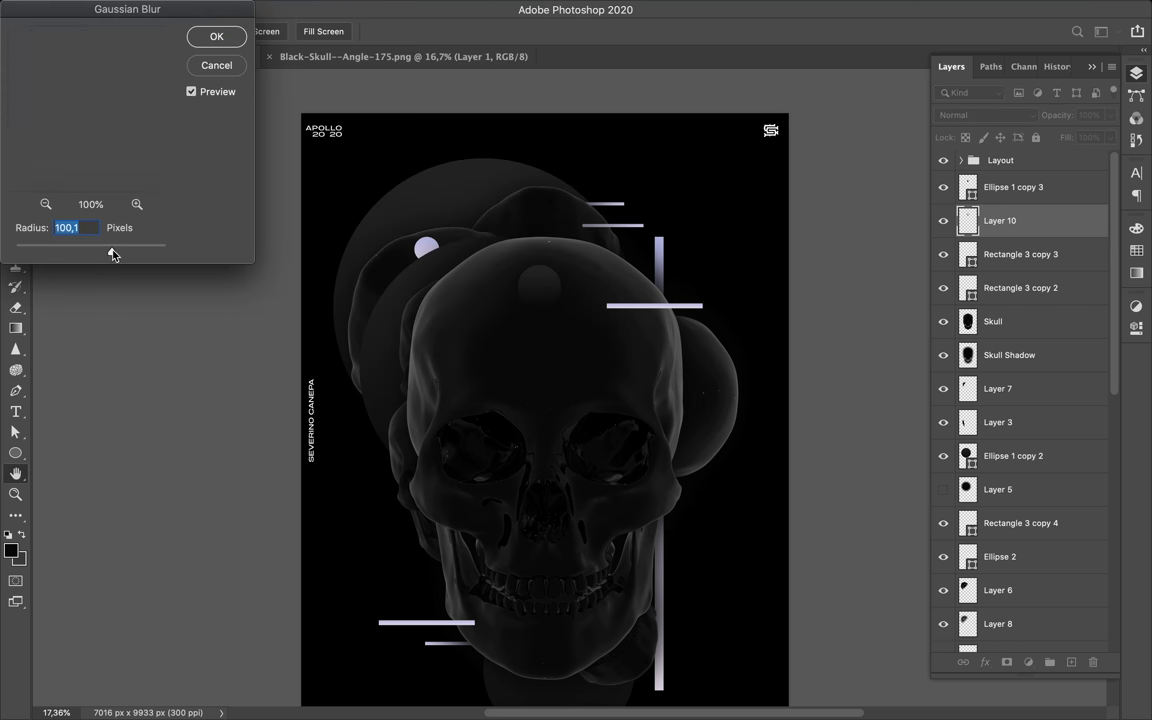
{"action": "key", "text": "Return"}
{"action": "scroll", "coordinate": [538, 225], "scroll_direction": "up", "scroll_amount": 3}
{"action": "scroll", "coordinate": [516, 192], "scroll_direction": "down", "scroll_amount": 1}
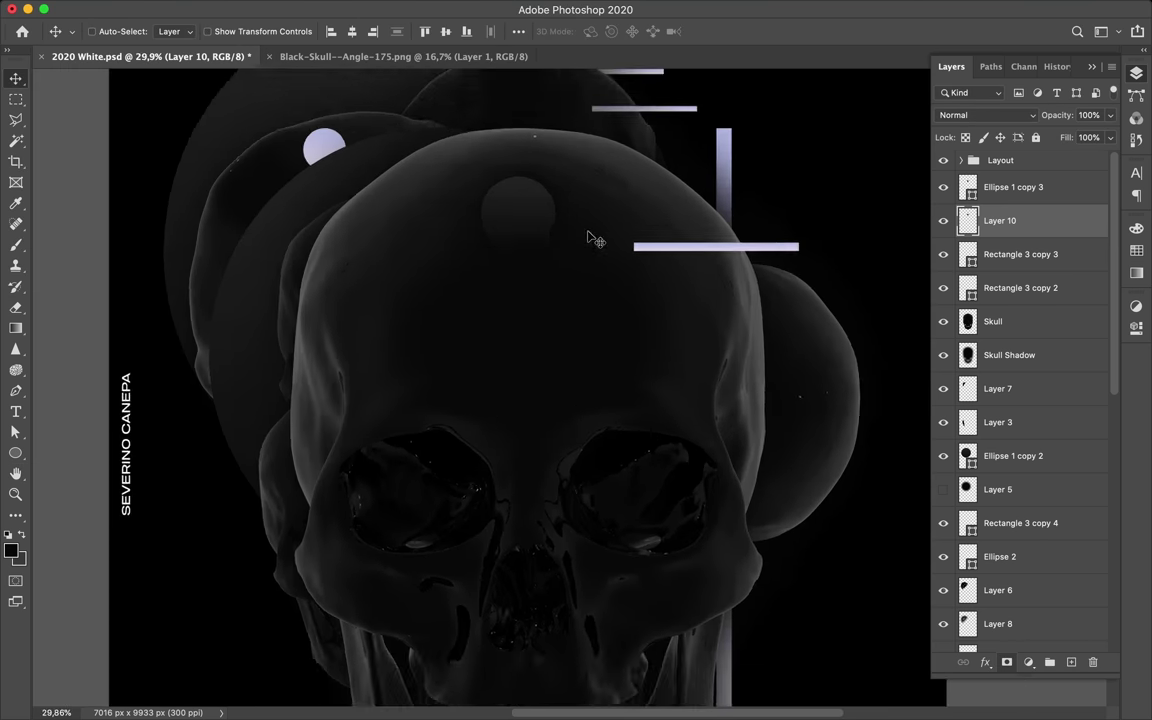
{"action": "scroll", "coordinate": [560, 215], "scroll_direction": "down", "scroll_amount": 2}
{"action": "left_click", "coordinate": [1013, 187], "text": "shift"}
{"action": "mouse_move", "coordinate": [523, 197]}
{"action": "left_mouse_down"}
{"action": "mouse_move", "coordinate": [555, 218]}
{"action": "mouse_move", "coordinate": [568, 250]}
{"action": "left_mouse_up"}
Duplicate the circle-and-shadow pair along a curve past the right eye to the jaw.
{"action": "left_click_drag", "start_coordinate": [568, 250], "coordinate": [577, 257]}
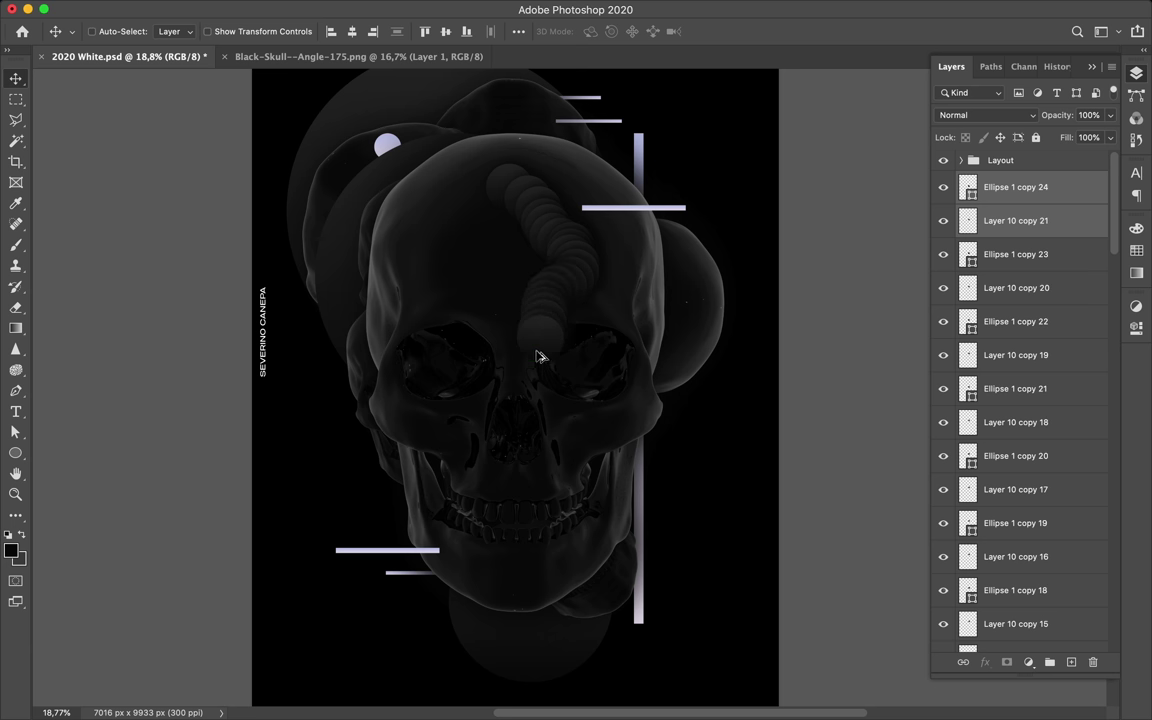
{"action": "left_click_drag", "start_coordinate": [558, 430], "coordinate": [569, 438]}
{"action": "left_click_drag", "start_coordinate": [569, 438], "coordinate": [590, 455]}
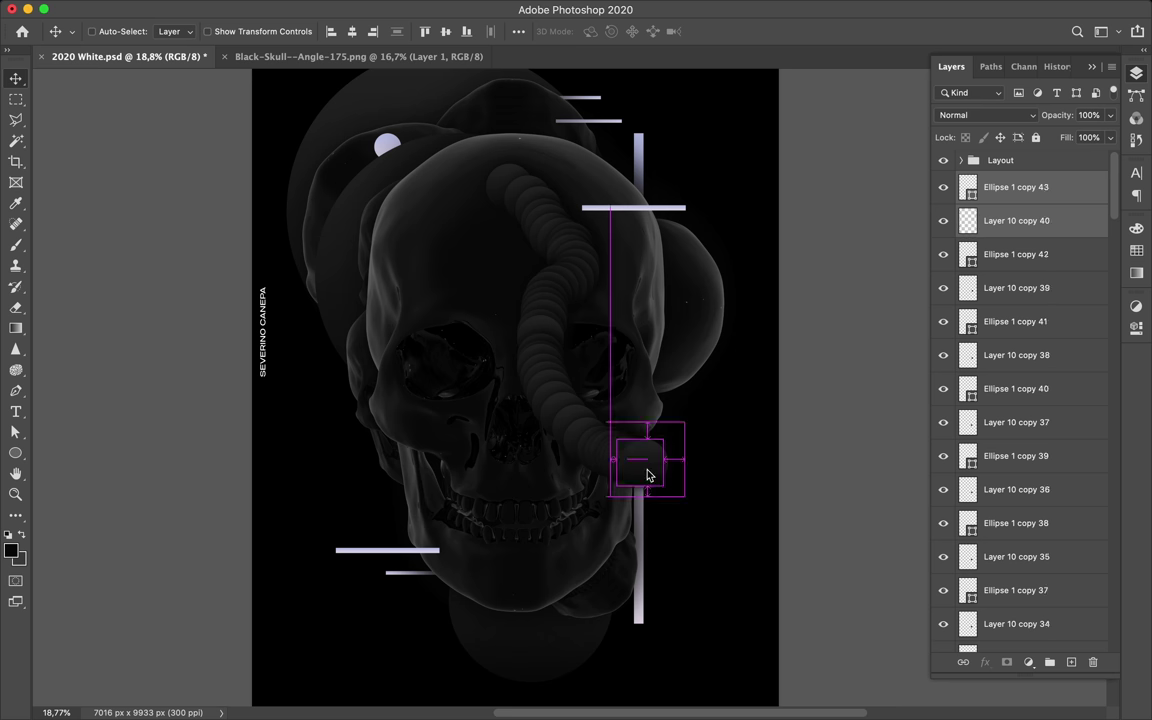
{"action": "scroll", "coordinate": [530, 374], "scroll_direction": "down", "scroll_amount": 2}
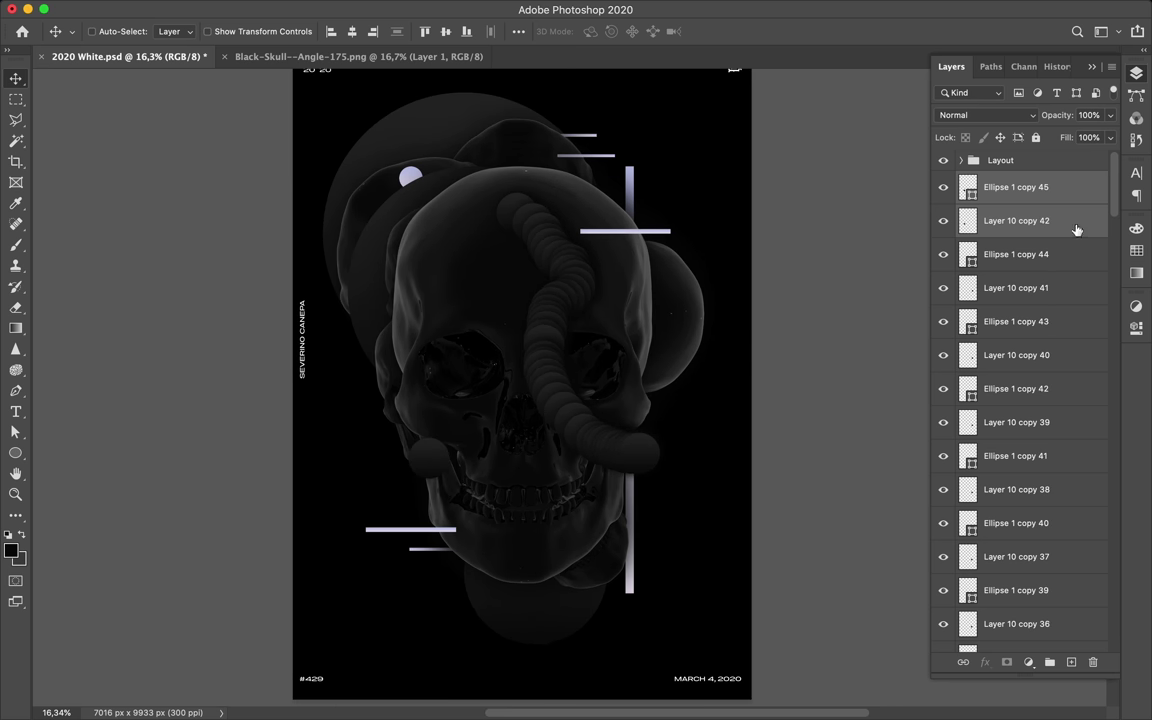
{"action": "left_click_drag", "start_coordinate": [1075, 221], "coordinate": [1047, 677]}
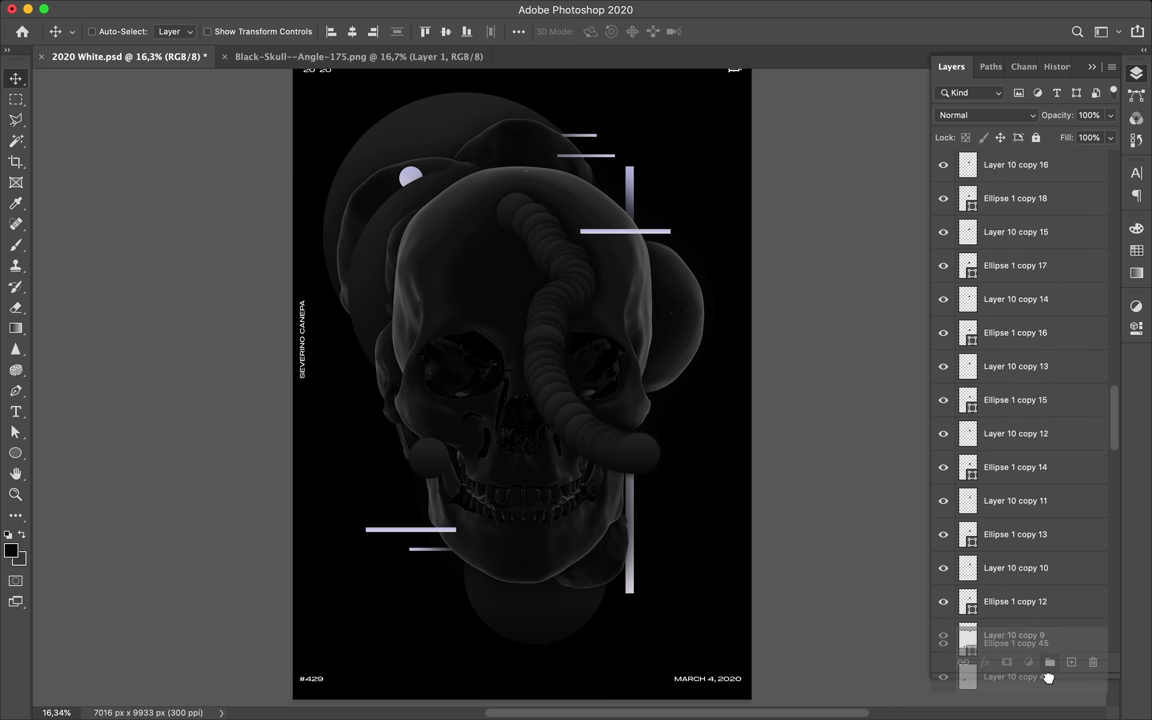
Put the last pair beneath Skull Shadow, select all chain layers, save, and merge them.
{"action": "left_click_drag", "start_coordinate": [1047, 677], "coordinate": [1000, 385]}
{"action": "left_click", "coordinate": [1000, 306]}
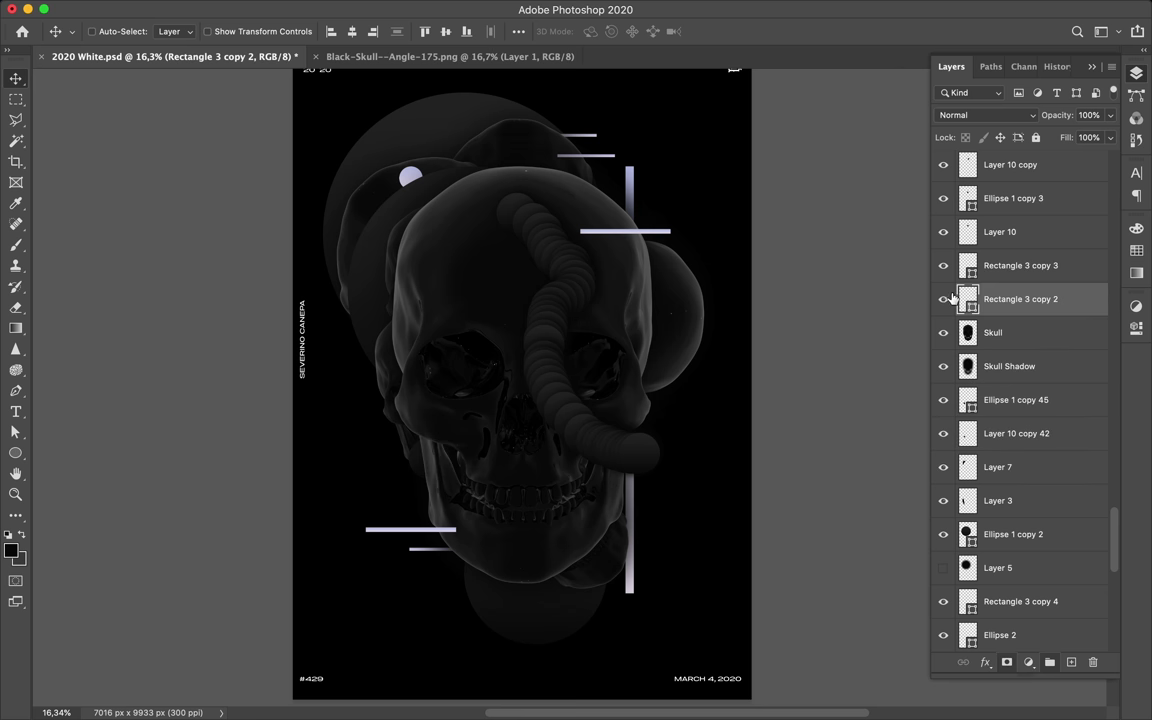
{"action": "scroll", "coordinate": [948, 267], "scroll_direction": "up", "scroll_amount": 3}
{"action": "scroll", "coordinate": [1007, 296], "scroll_direction": "up", "scroll_amount": 15}
{"action": "left_click", "coordinate": [1015, 187], "text": "shift"}
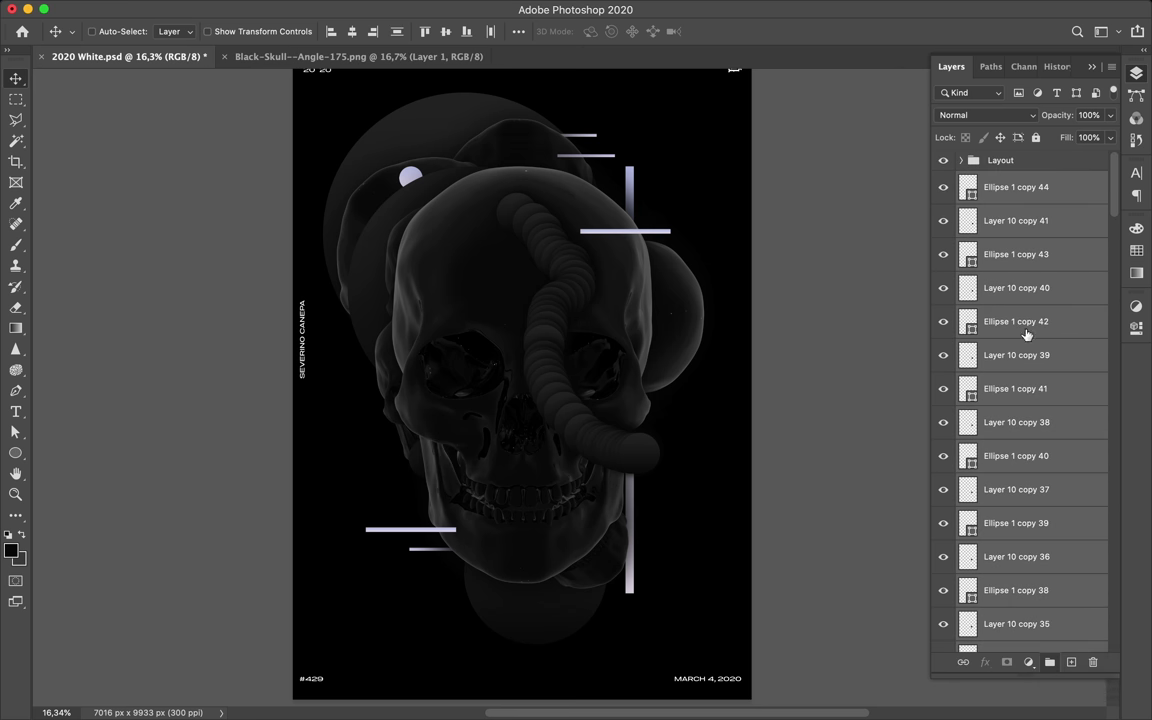
{"action": "scroll", "coordinate": [1020, 460], "scroll_direction": "down", "scroll_amount": 20}
{"action": "key", "text": "alt+bracketleft"}
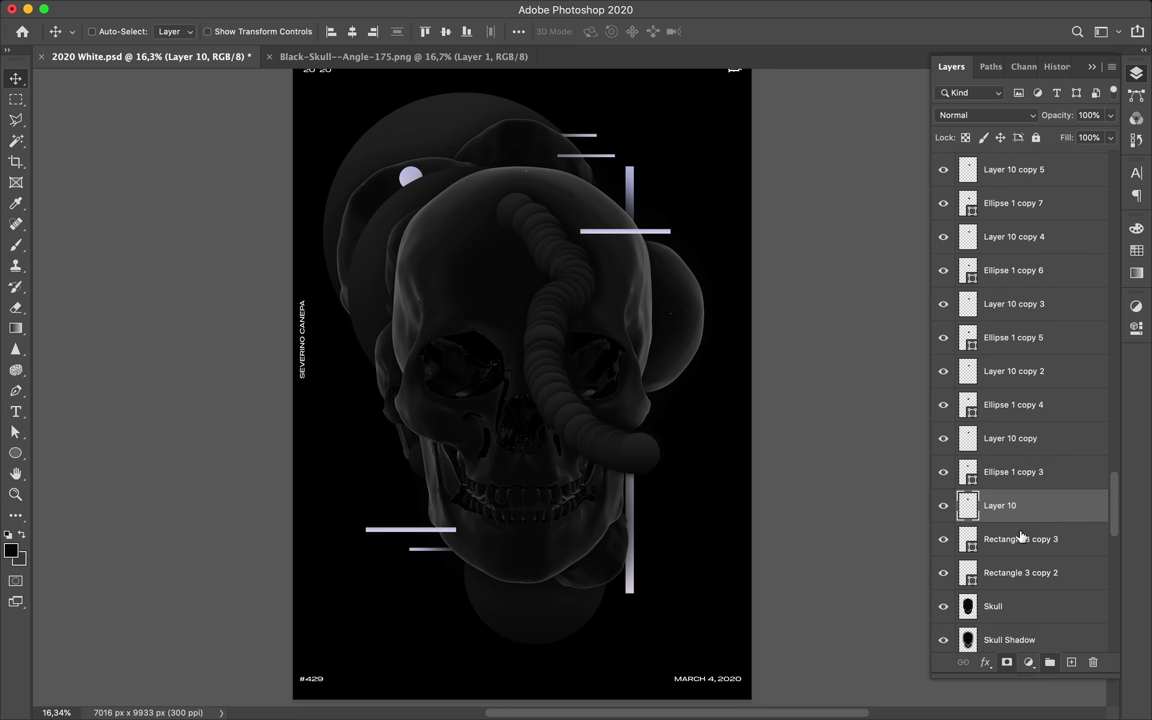
{"action": "left_click", "coordinate": [1017, 473]}
{"action": "key", "text": "cmd+s"}
{"action": "scroll", "coordinate": [1030, 440], "scroll_direction": "up", "scroll_amount": 20}
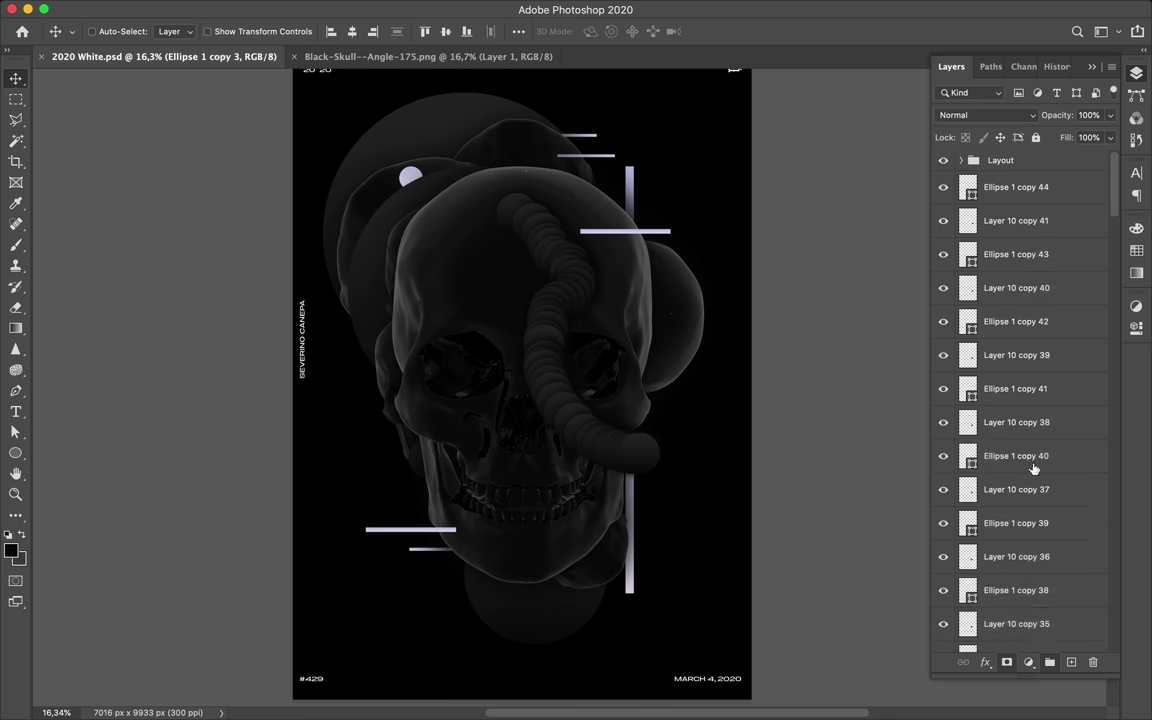
{"action": "left_click", "coordinate": [1022, 222], "text": "shift"}
{"action": "key", "text": "Delete"}
{"action": "key", "text": "Delete"}
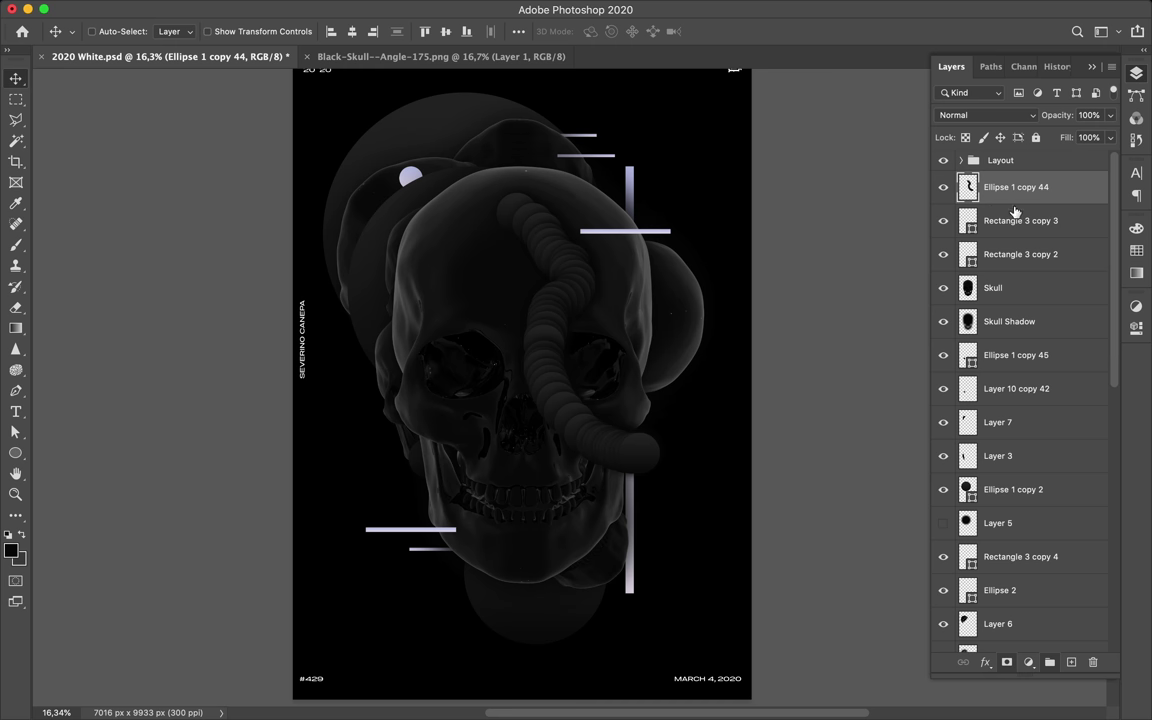
Duplicate the leftover circle below the skull together with its shadow layer.
{"action": "scroll", "coordinate": [478, 591], "scroll_direction": "up", "scroll_amount": 5}
{"action": "left_click", "coordinate": [1030, 321]}
{"action": "left_click", "coordinate": [1028, 437]}
{"action": "scroll", "coordinate": [1030, 427], "scroll_direction": "down", "scroll_amount": 2}
{"action": "scroll", "coordinate": [1030, 427], "scroll_direction": "up", "scroll_amount": 3}
{"action": "left_click", "coordinate": [1016, 355]}
{"action": "left_click", "coordinate": [1016, 389], "text": "shift"}
{"action": "key", "text": "super+j"}
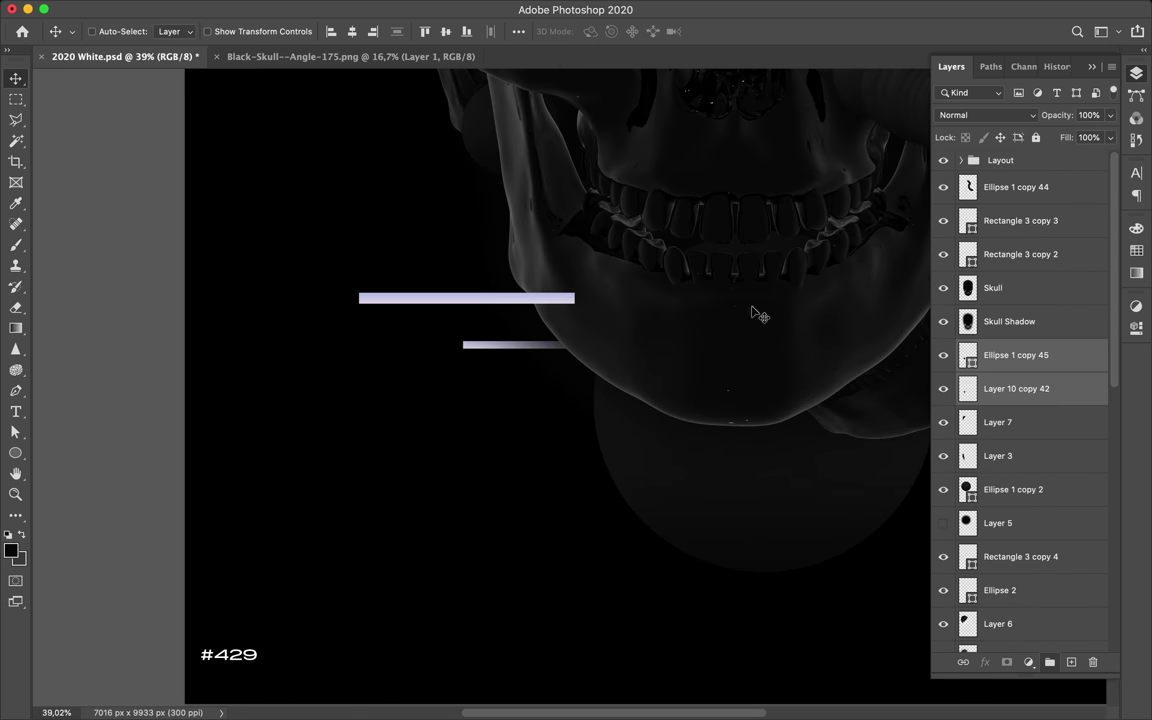
{"action": "scroll", "coordinate": [486, 313], "scroll_direction": "down", "scroll_amount": 2}
Alt-drag circle copies down around the jaw and raise the end pair above Skull.
{"action": "left_click_drag", "start_coordinate": [459, 349], "coordinate": [510, 511]}
{"action": "left_click_drag", "start_coordinate": [573, 540], "coordinate": [615, 547]}
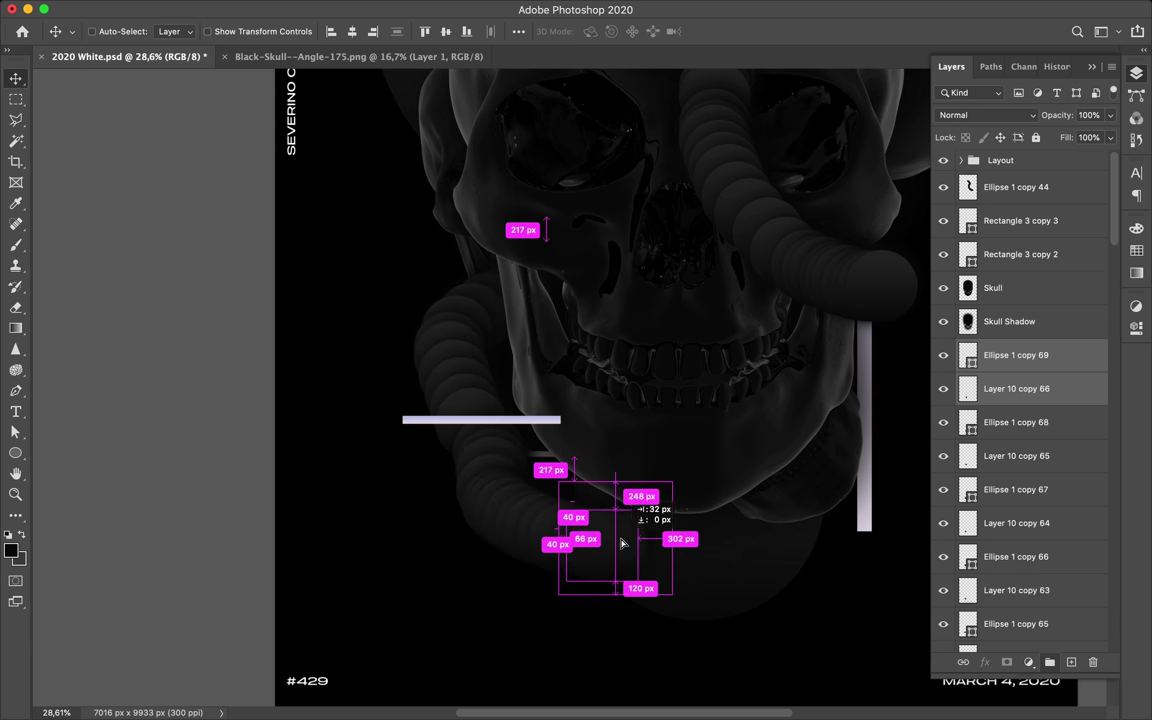
{"action": "left_click_drag", "start_coordinate": [1037, 362], "coordinate": [1020, 271]}
Give one lower-trail circle a light lilac gradient fill.
{"action": "mouse_move", "coordinate": [638, 530]}
{"action": "left_mouse_down"}
{"action": "mouse_move", "coordinate": [648, 468]}
{"action": "mouse_move", "coordinate": [476, 463]}
{"action": "mouse_move", "coordinate": [520, 523]}
{"action": "left_mouse_up"}
{"action": "key", "text": "a"}
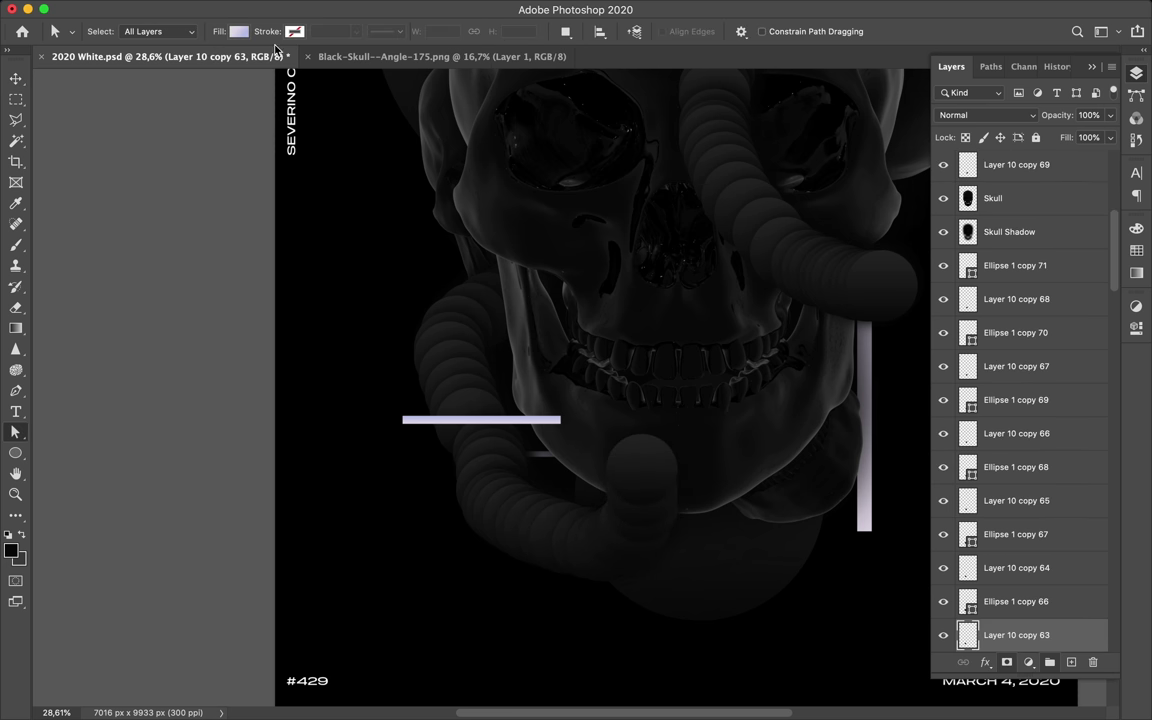
{"action": "left_click", "coordinate": [545, 527], "text": "ctrl"}
{"action": "left_click", "coordinate": [238, 31]}
{"action": "left_click", "coordinate": [200, 370]}
{"action": "scroll", "coordinate": [603, 398], "scroll_direction": "down", "scroll_amount": 2}
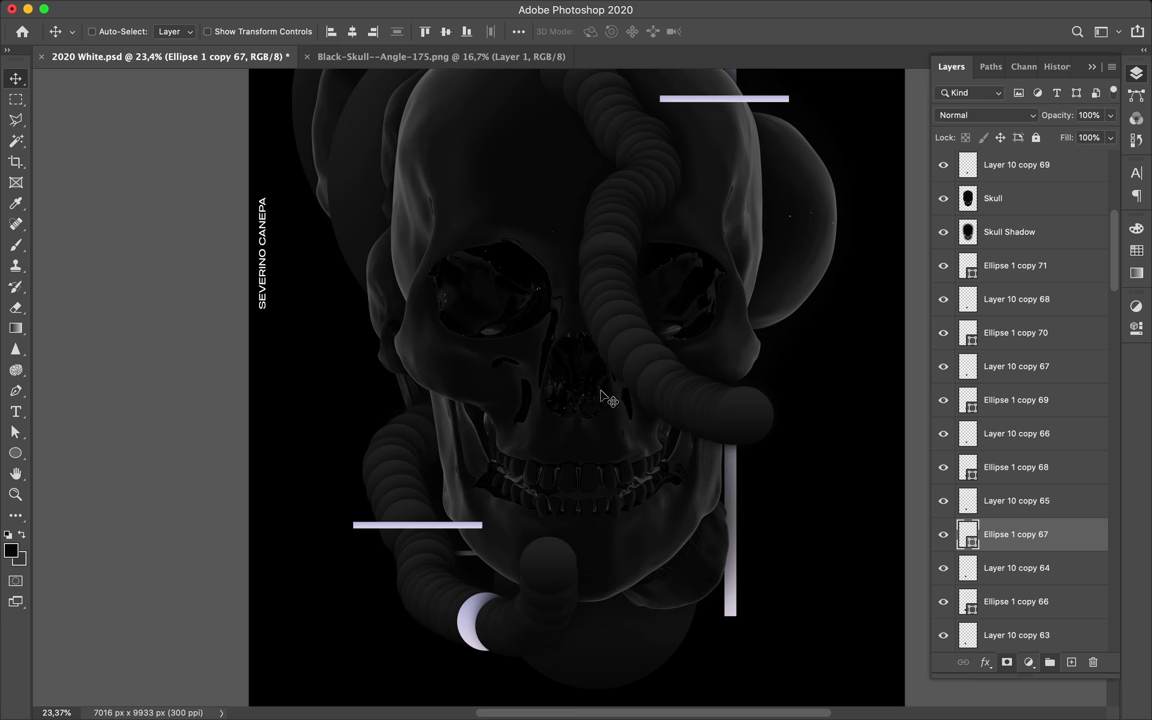
{"action": "scroll", "coordinate": [603, 398], "scroll_direction": "down", "scroll_amount": 2}
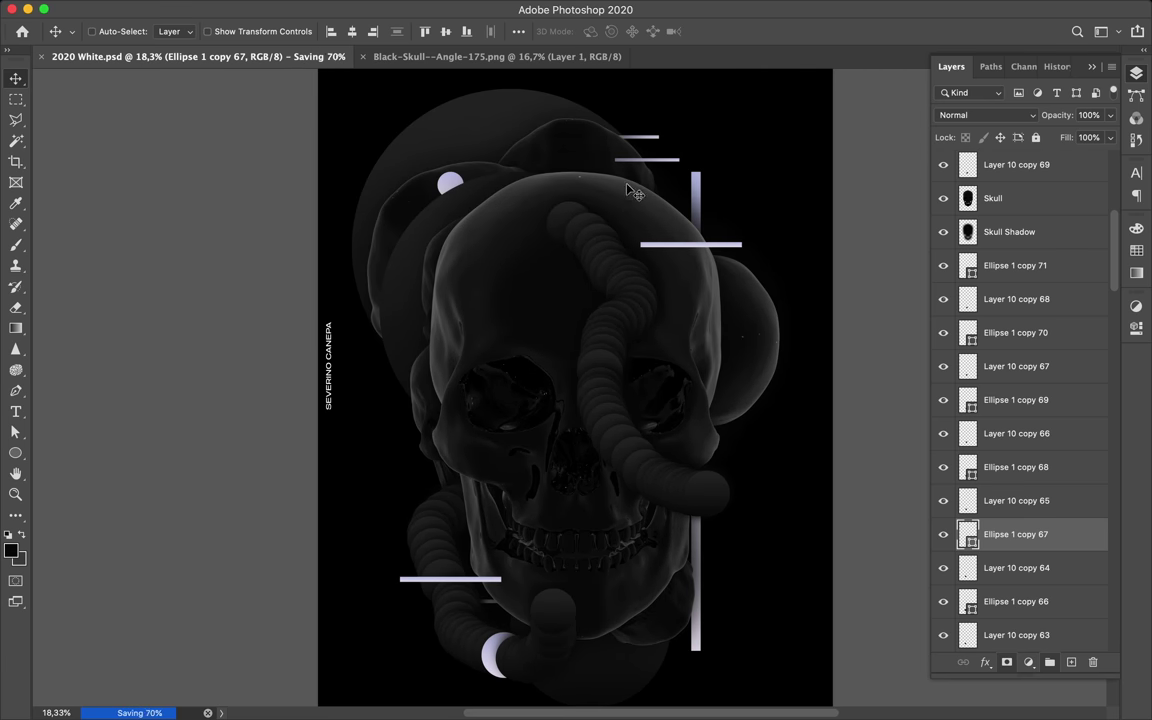
{"action": "left_click", "coordinate": [404, 193], "text": "ctrl"}
Duplicate the large dark circles and the Top Head pair into offset echo rings.
{"action": "left_click", "coordinate": [424, 244], "text": "ctrl"}
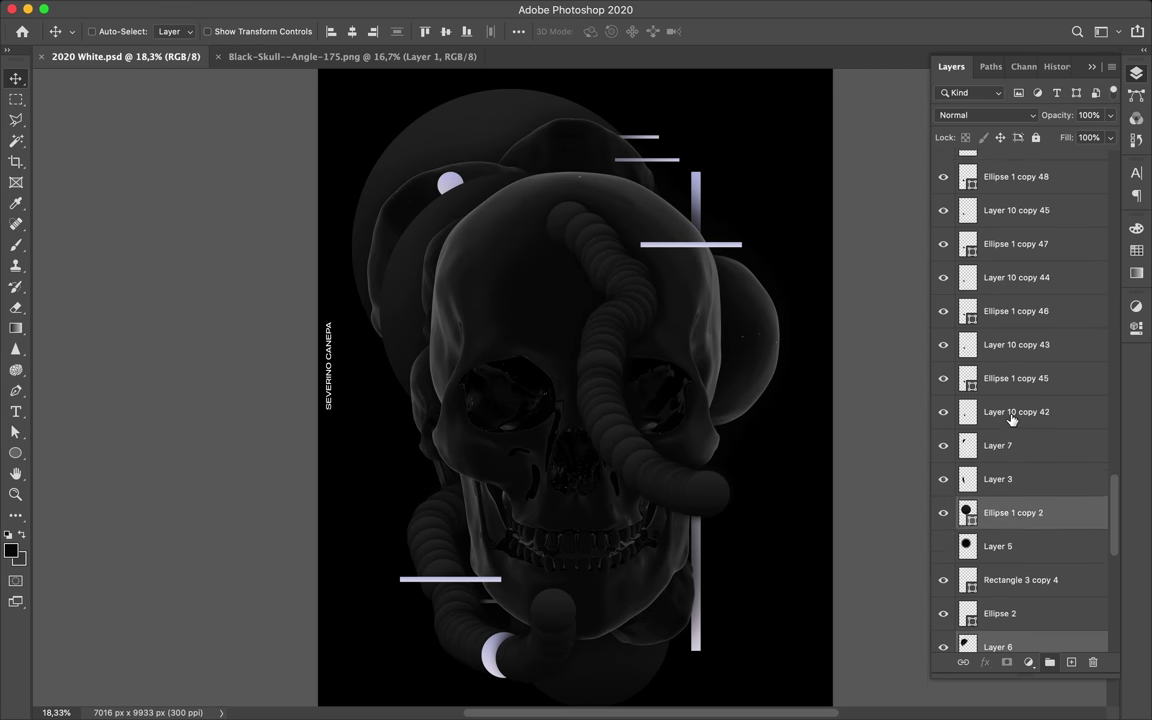
{"action": "left_click", "coordinate": [969, 511], "text": "shift"}
{"action": "left_click_drag", "start_coordinate": [424, 231], "coordinate": [459, 230]}
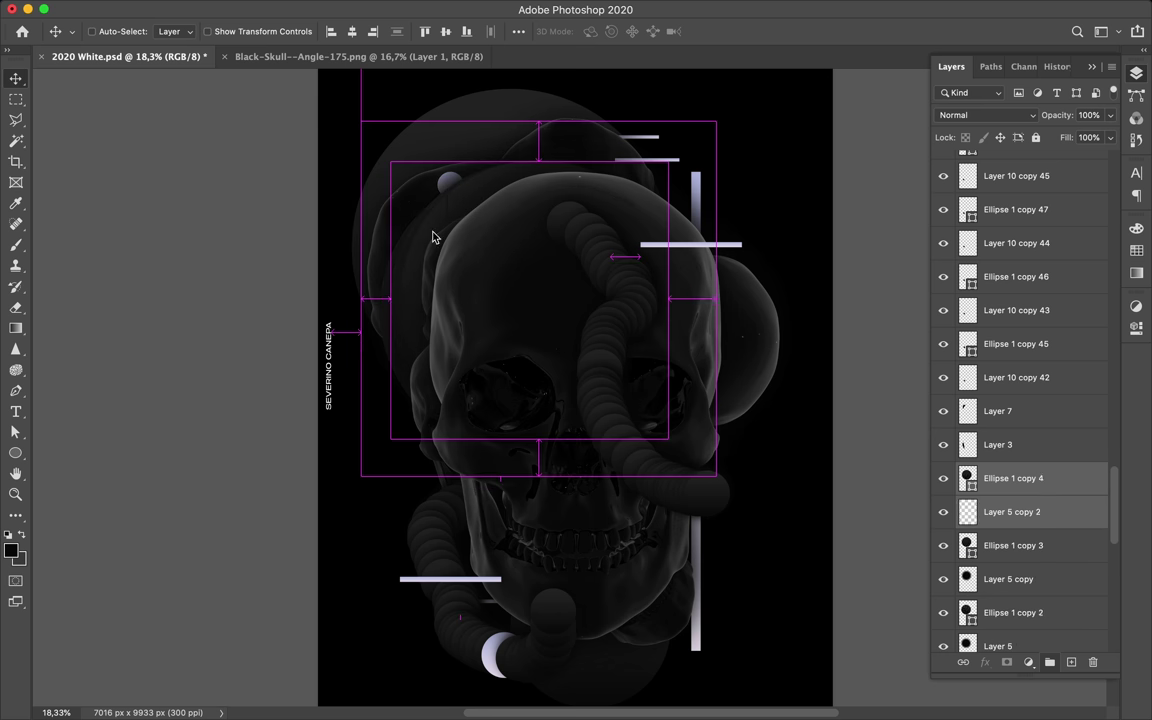
{"action": "scroll", "coordinate": [1020, 450], "scroll_direction": "down", "scroll_amount": 5}
{"action": "left_click", "coordinate": [1000, 643]}
{"action": "scroll", "coordinate": [1020, 450], "scroll_direction": "down", "scroll_amount": 2}
{"action": "left_click", "coordinate": [1018, 536], "text": "shift"}
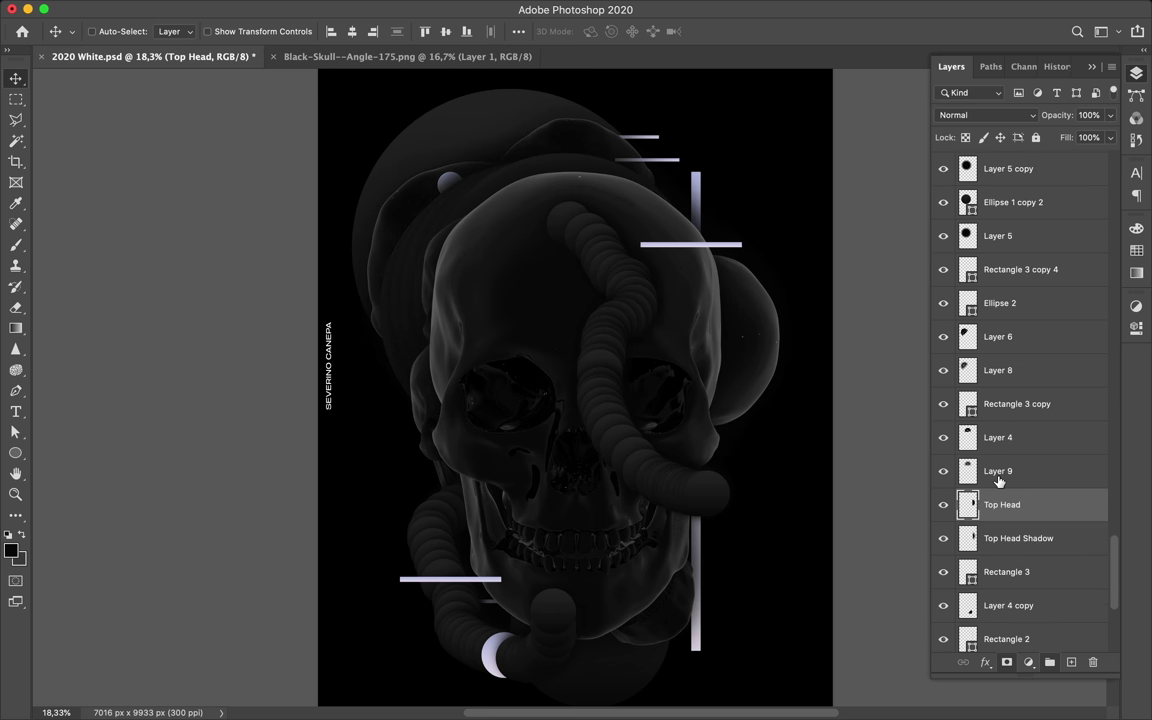
{"action": "left_click_drag", "start_coordinate": [1000, 503], "coordinate": [1040, 510]}
{"action": "mouse_move", "coordinate": [753, 338]}
{"action": "left_mouse_down"}
{"action": "mouse_move", "coordinate": [728, 334]}
{"action": "mouse_move", "coordinate": [732, 356]}
{"action": "left_mouse_up"}
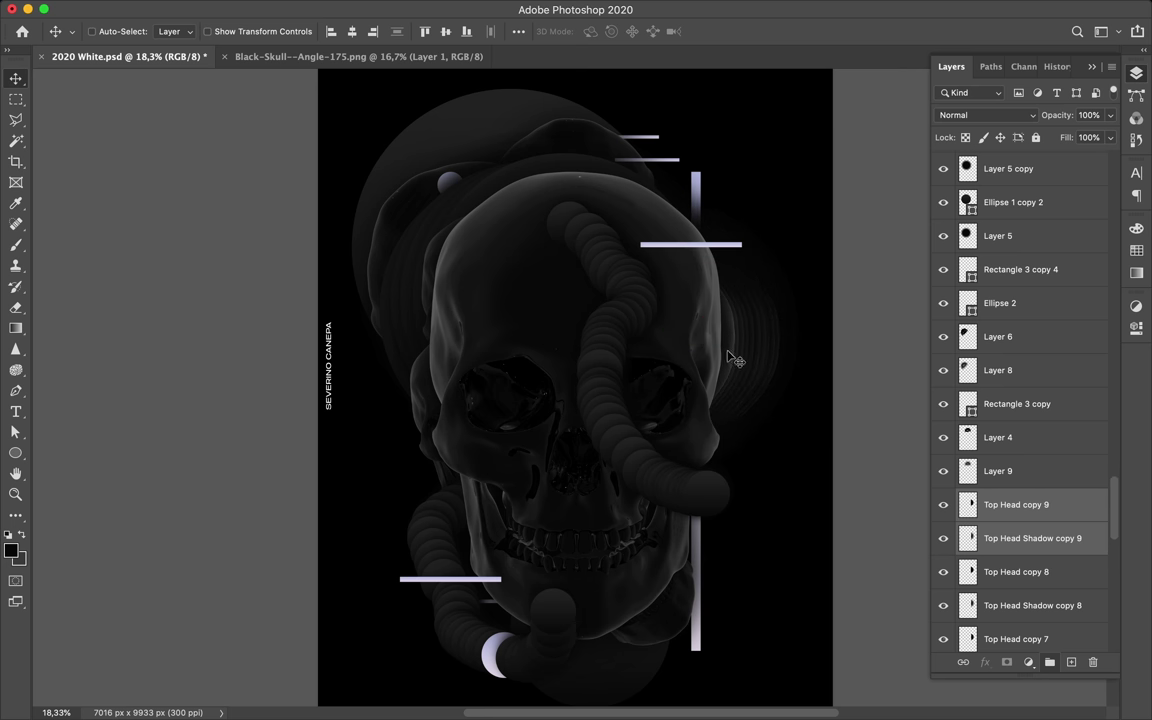
Duplicate Skull and Skull Shadow and scale the copy down from the top.
{"action": "scroll", "coordinate": [1020, 400], "scroll_direction": "up", "scroll_amount": 15}
{"action": "left_click", "coordinate": [1000, 167]}
{"action": "left_click", "coordinate": [1000, 200], "text": "shift"}
{"action": "key", "text": "ctrl+j"}
{"action": "key", "text": "ctrl+t"}
{"action": "left_click_drag", "start_coordinate": [575, 116], "coordinate": [575, 147]}
{"action": "key", "text": "Return"}
Make two more scaled skull copies, then load Skull copy 2's outline as a selection.
{"action": "key", "text": "ctrl+j"}
{"action": "key", "text": "ctrl+t"}
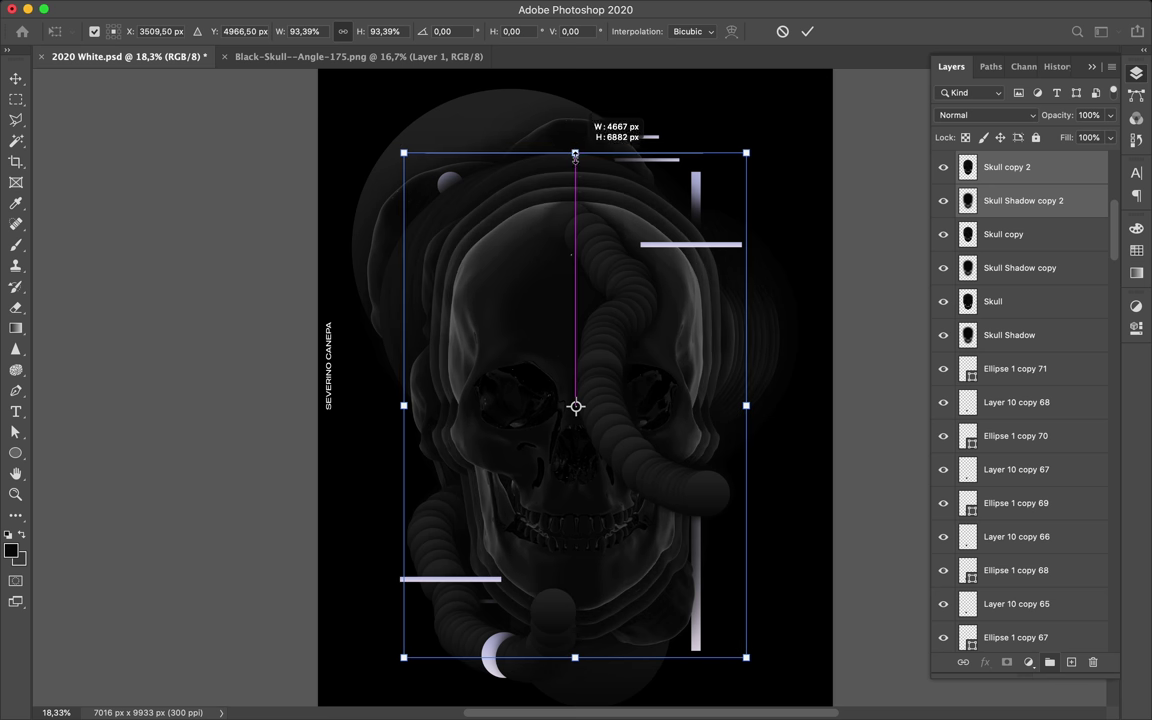
{"action": "key", "text": "Return"}
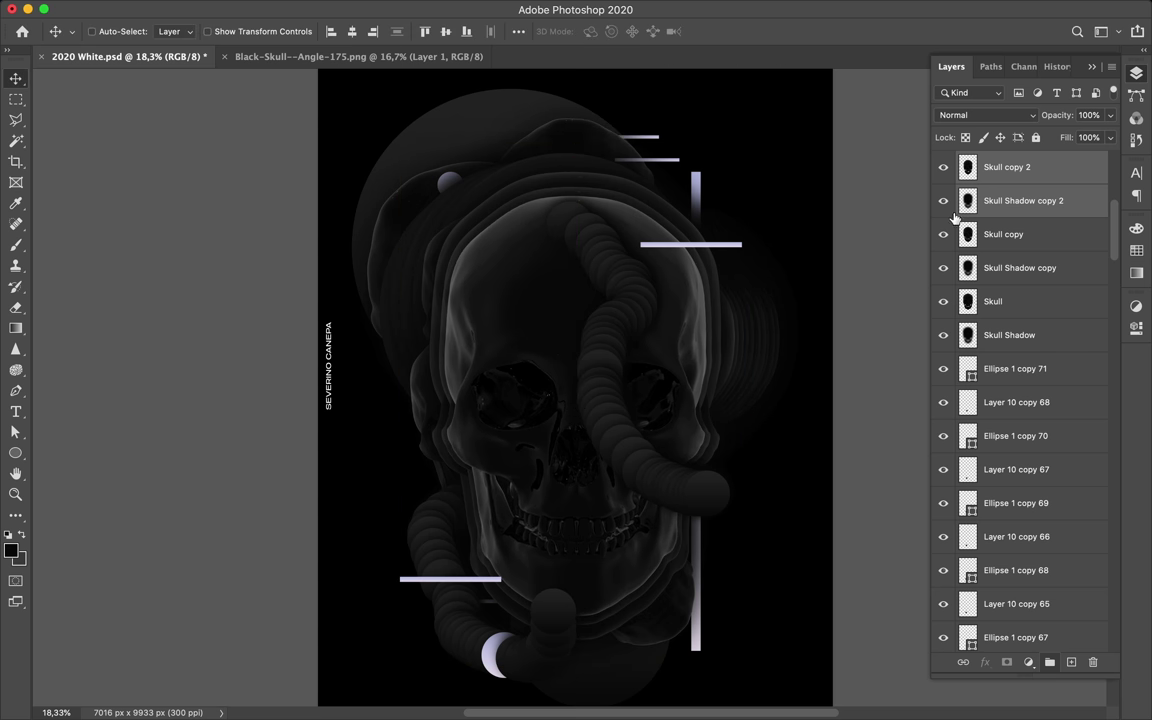
{"action": "key", "text": "ctrl+j"}
{"action": "key", "text": "ctrl+t"}
{"action": "left_click_drag", "start_coordinate": [575, 147], "coordinate": [575, 167]}
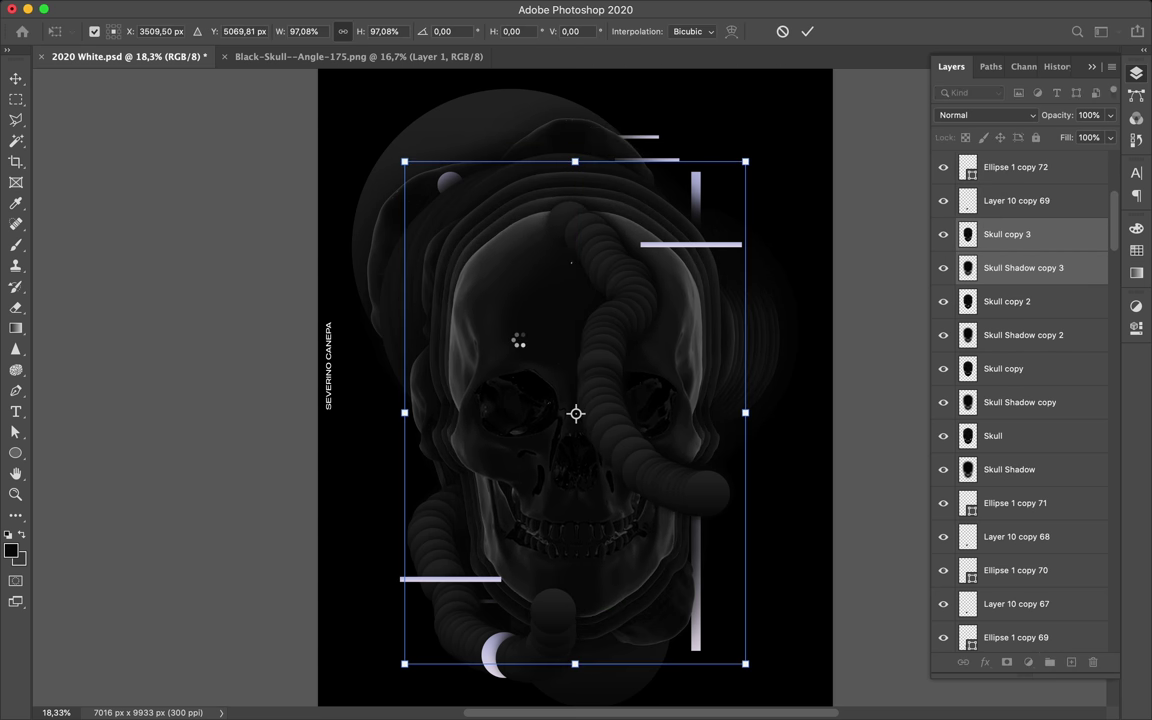
{"action": "key", "text": "Return"}
{"action": "left_click", "coordinate": [1030, 301]}
{"action": "left_click", "coordinate": [967, 301], "text": "ctrl"}
Fill the skull outline top to bottom with a light Iridescent preset gradient.
{"action": "key", "text": "g"}
{"action": "left_click", "coordinate": [151, 31]}
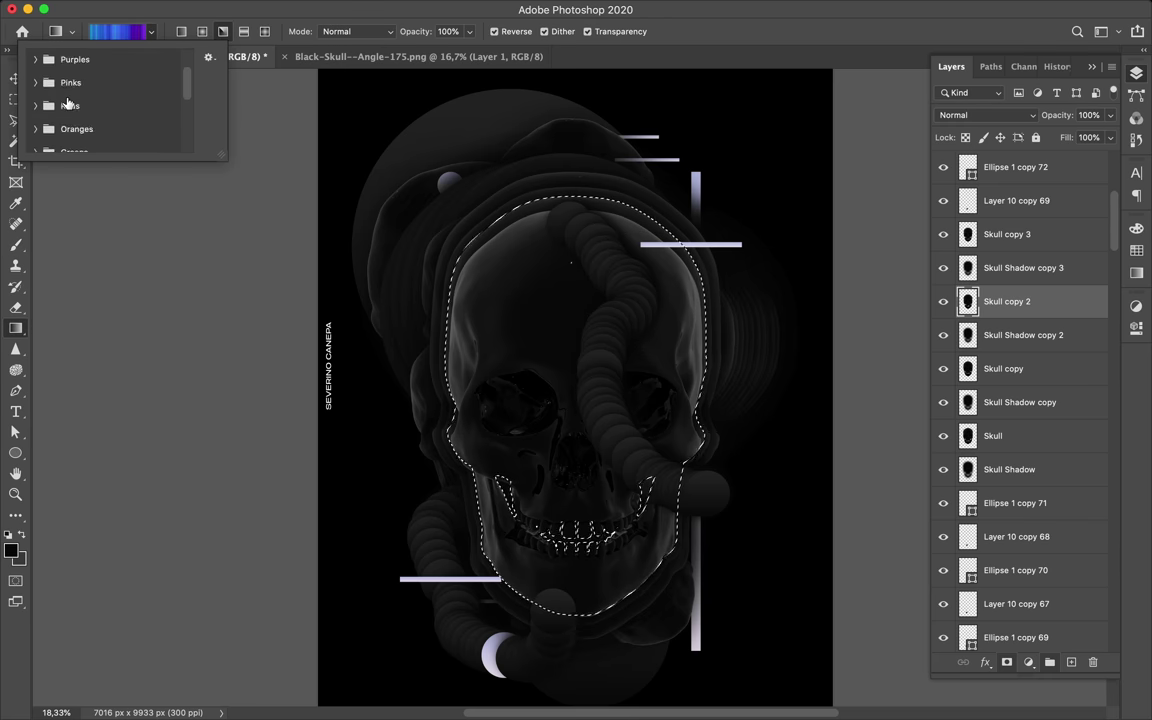
{"action": "left_click", "coordinate": [35, 133]}
{"action": "left_click", "coordinate": [55, 76]}
{"action": "left_click_drag", "start_coordinate": [580, 193], "coordinate": [595, 612]}
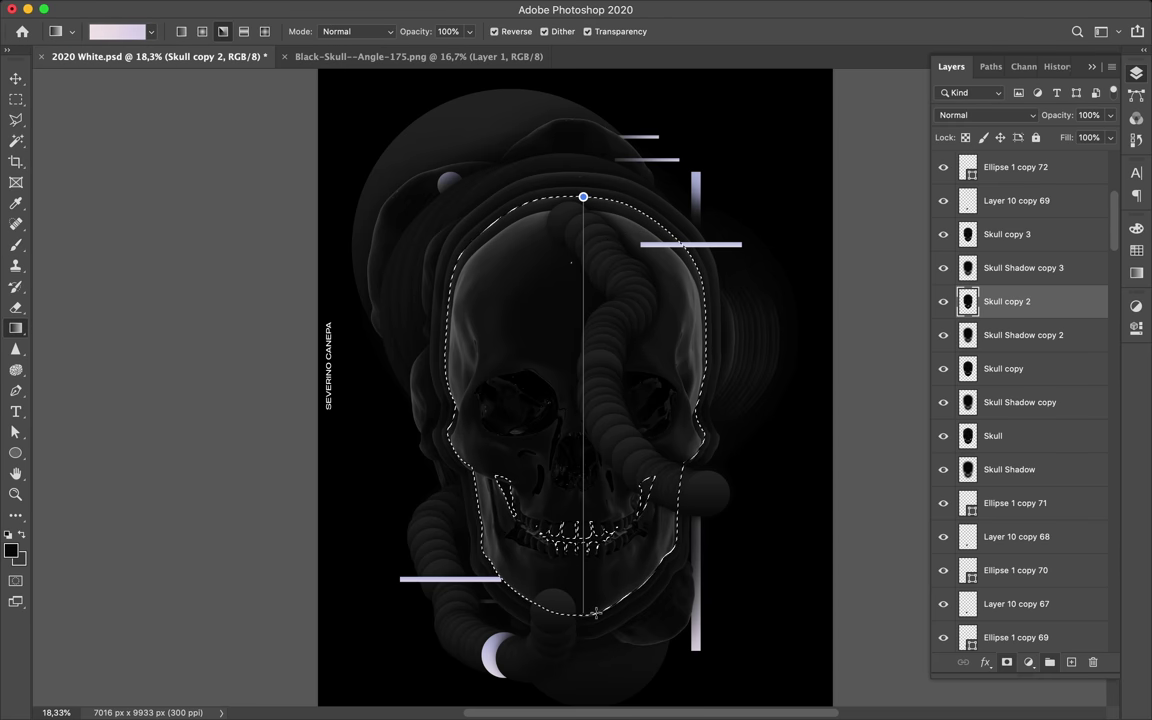
Redraw the skull gradient top to bottom using Iridescent_03.
{"action": "left_click", "coordinate": [117, 31]}
{"action": "scroll", "coordinate": [277, 210], "scroll_direction": "down", "scroll_amount": 3}
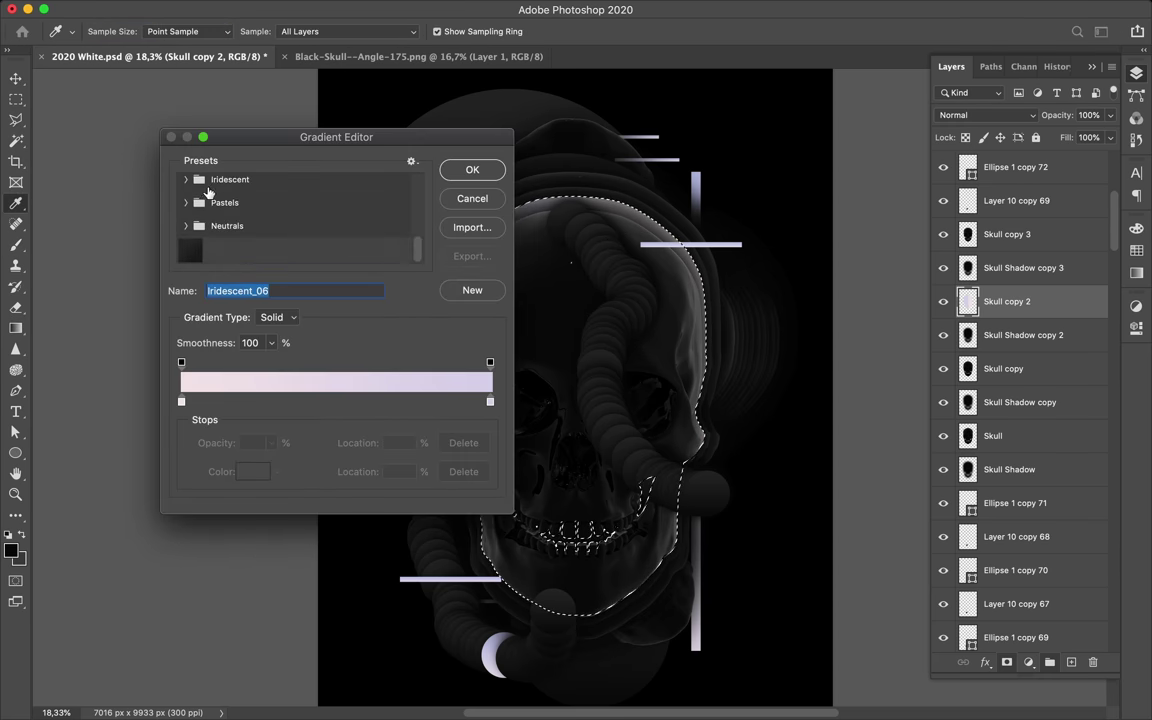
{"action": "left_click", "coordinate": [186, 179]}
{"action": "left_click", "coordinate": [258, 218]}
{"action": "left_click", "coordinate": [472, 169]}
{"action": "left_click_drag", "start_coordinate": [568, 188], "coordinate": [570, 633]}
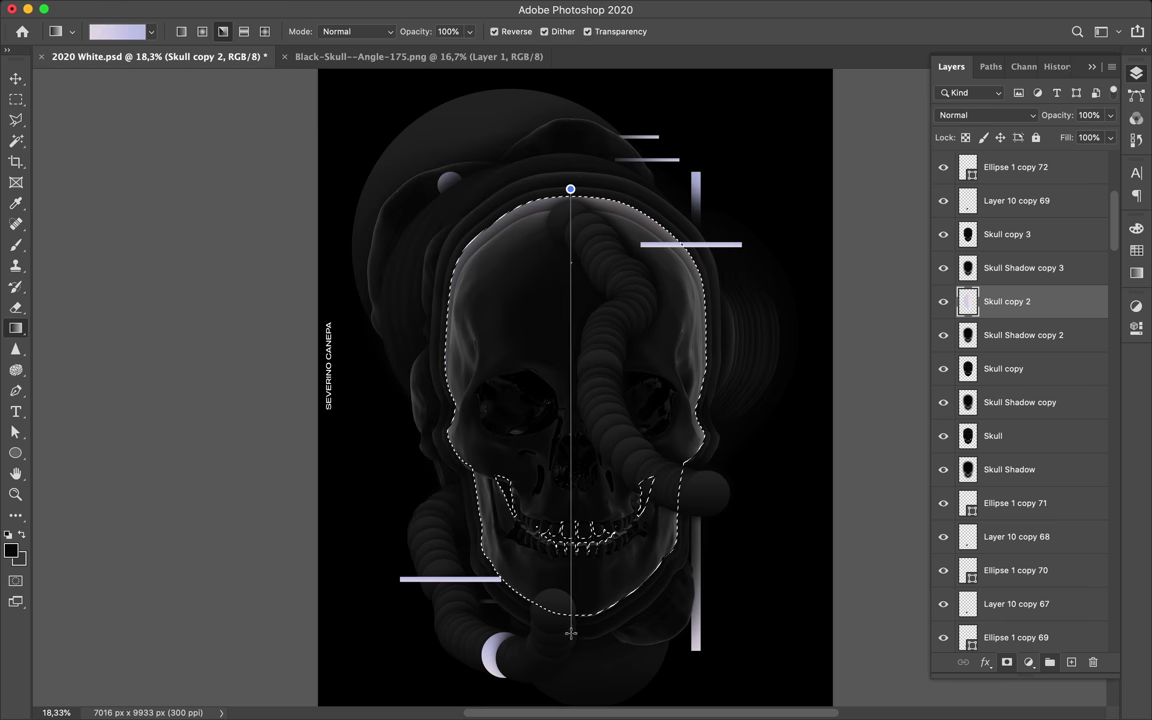
Deselect, duplicate Ellipse 1 and add a new empty layer for its shadow.
{"action": "key", "text": "v"}
{"action": "key", "text": "ctrl+d"}
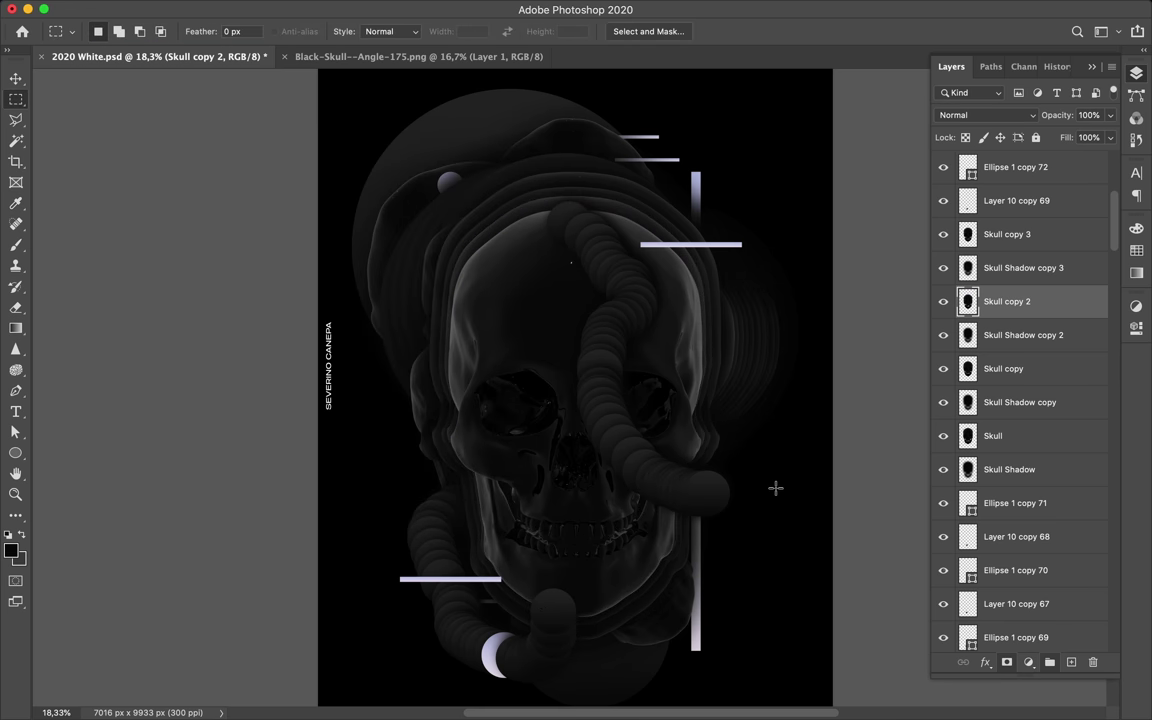
{"action": "scroll", "coordinate": [1018, 383], "scroll_direction": "down", "scroll_amount": 5}
{"action": "key", "text": "ctrl+j"}
{"action": "left_click", "coordinate": [1071, 662], "text": "ctrl"}
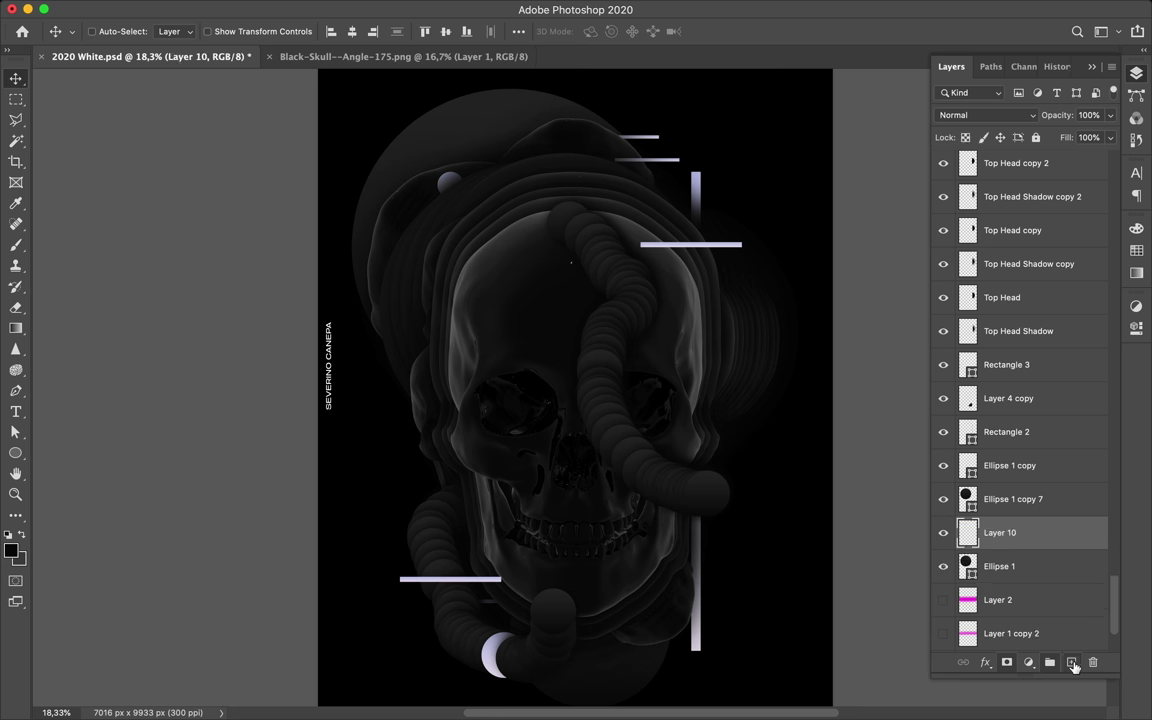
Fill the copied circle's shape with black on Layer 10 and apply a 70.7 px Gaussian Blur.
{"action": "left_click", "coordinate": [967, 497], "text": "ctrl"}
{"action": "key", "text": "b"}
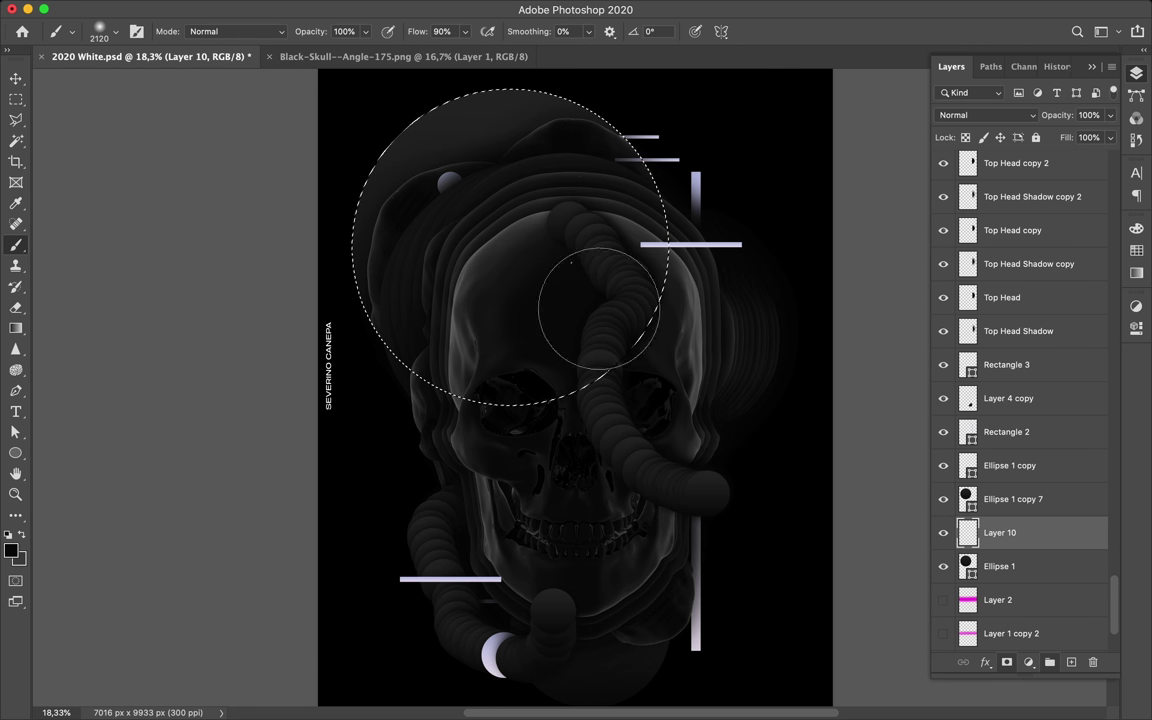
{"action": "key", "text": "alt+BackSpace"}
{"action": "key", "text": "ctrl+d"}
{"action": "left_click", "coordinate": [337, 18]}
{"action": "left_click", "coordinate": [702, 267]}
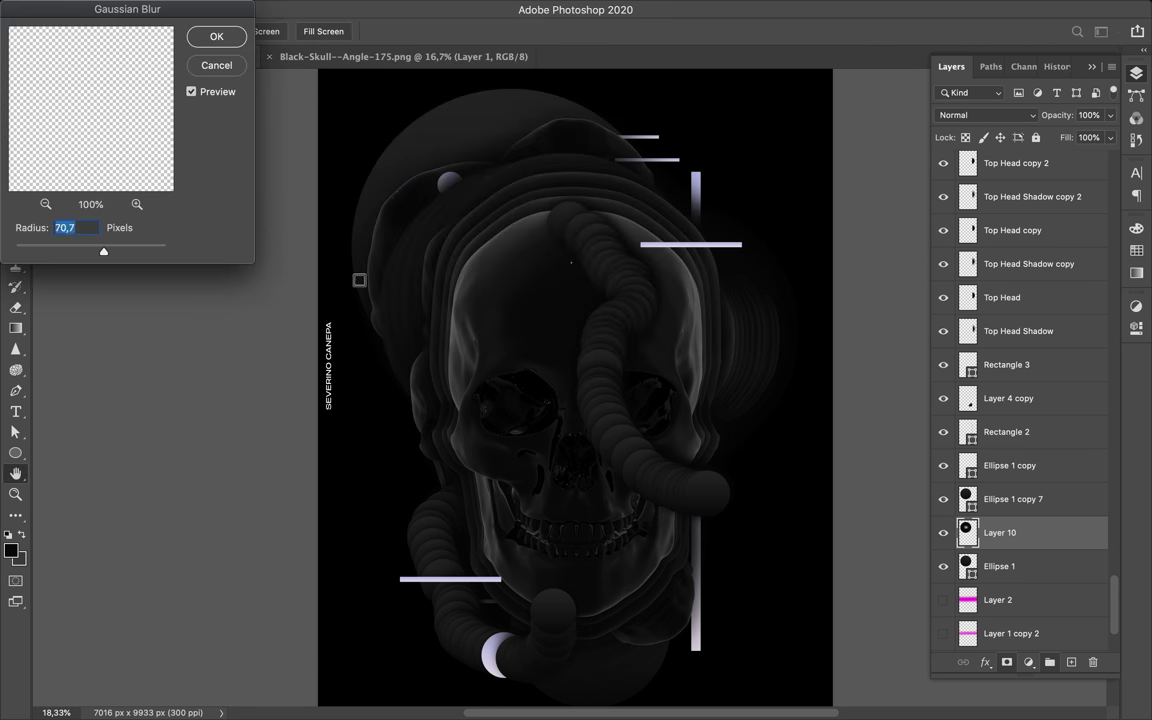
{"action": "key", "text": "Return"}
Alt-drag three circle-and-shadow copies along the chain.
{"action": "left_click", "coordinate": [1026, 497], "text": "shift"}
{"action": "key", "text": "v"}
{"action": "mouse_move", "coordinate": [445, 135]}
{"action": "left_mouse_down"}
{"action": "mouse_move", "coordinate": [465, 154]}
{"action": "mouse_move", "coordinate": [610, 164]}
{"action": "left_mouse_up"}
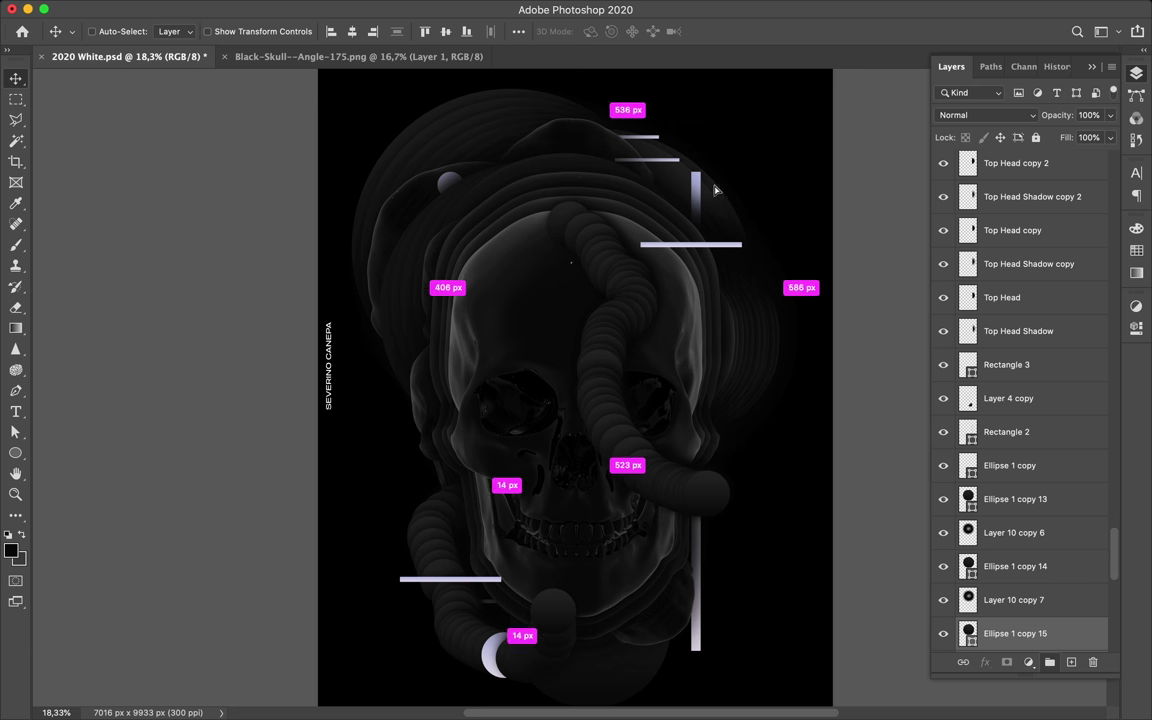
{"action": "left_click_drag", "start_coordinate": [715, 190], "coordinate": [713, 214]}
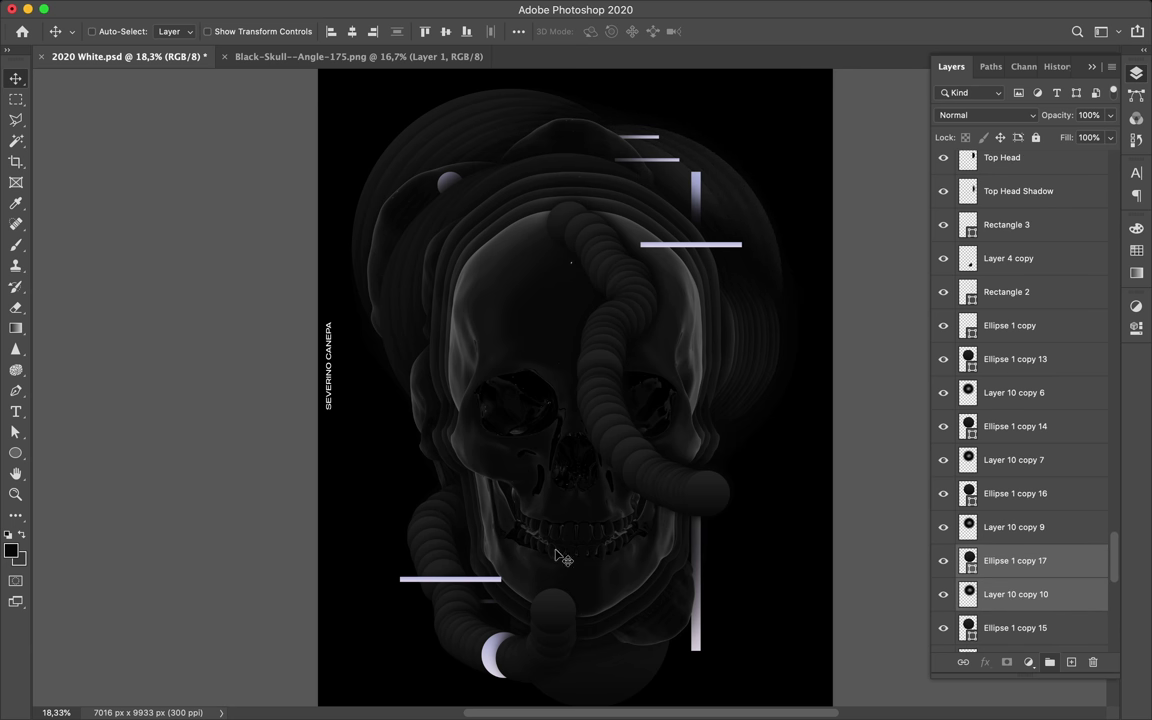
Restack Rectangle 3 copy 3 among the layers and select Ellipse 1 copy 55.
{"action": "scroll", "coordinate": [562, 558], "scroll_direction": "up", "scroll_amount": 3}
{"action": "left_click", "coordinate": [309, 548], "text": "super"}
{"action": "mouse_move", "coordinate": [1000, 160]}
{"action": "left_mouse_down"}
{"action": "mouse_move", "coordinate": [985, 70]}
{"action": "mouse_move", "coordinate": [990, 165]}
{"action": "left_mouse_up"}
{"action": "left_click", "coordinate": [362, 545], "text": "super"}
Select Layer 10 copy 54 and load its shadow circle's outline as a selection.
{"action": "scroll", "coordinate": [372, 572], "scroll_direction": "up", "scroll_amount": 5}
{"action": "scroll", "coordinate": [372, 572], "scroll_direction": "down", "scroll_amount": 5}
{"action": "scroll", "coordinate": [372, 572], "scroll_direction": "left", "scroll_amount": 5}
{"action": "left_click", "coordinate": [370, 492], "text": "super"}
{"action": "key", "text": "super"}
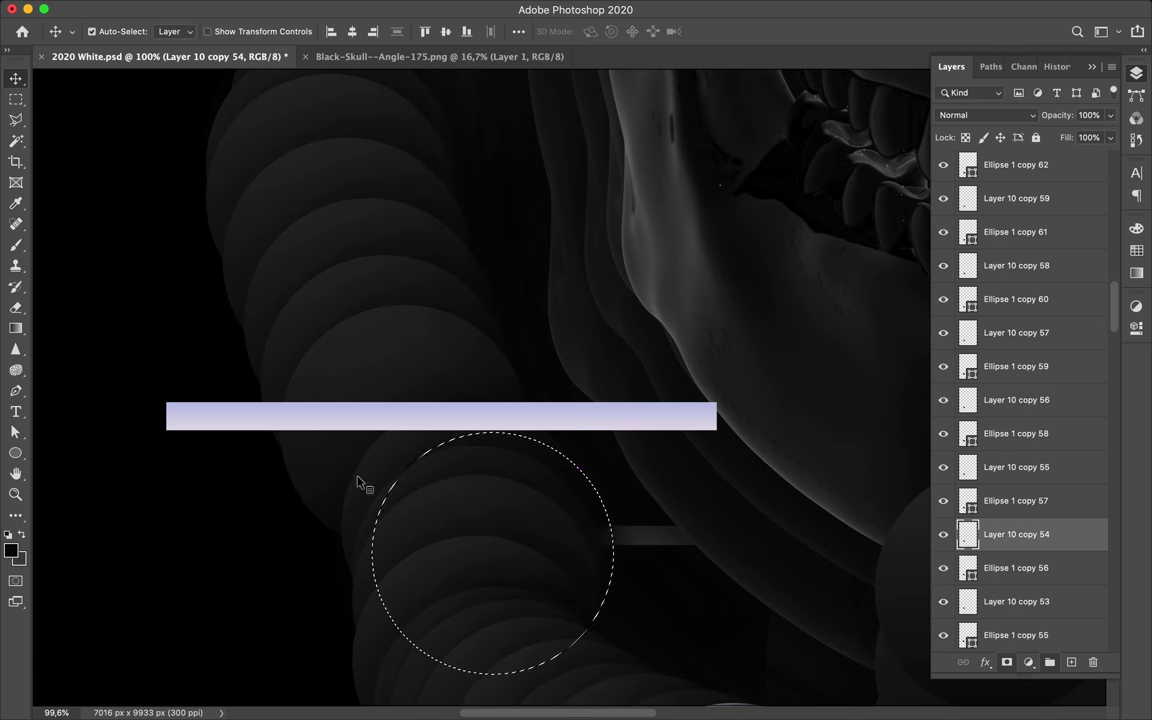
{"action": "scroll", "coordinate": [419, 489], "scroll_direction": "up", "scroll_amount": 3}
{"action": "scroll", "coordinate": [323, 494], "scroll_direction": "up", "scroll_amount": 4}
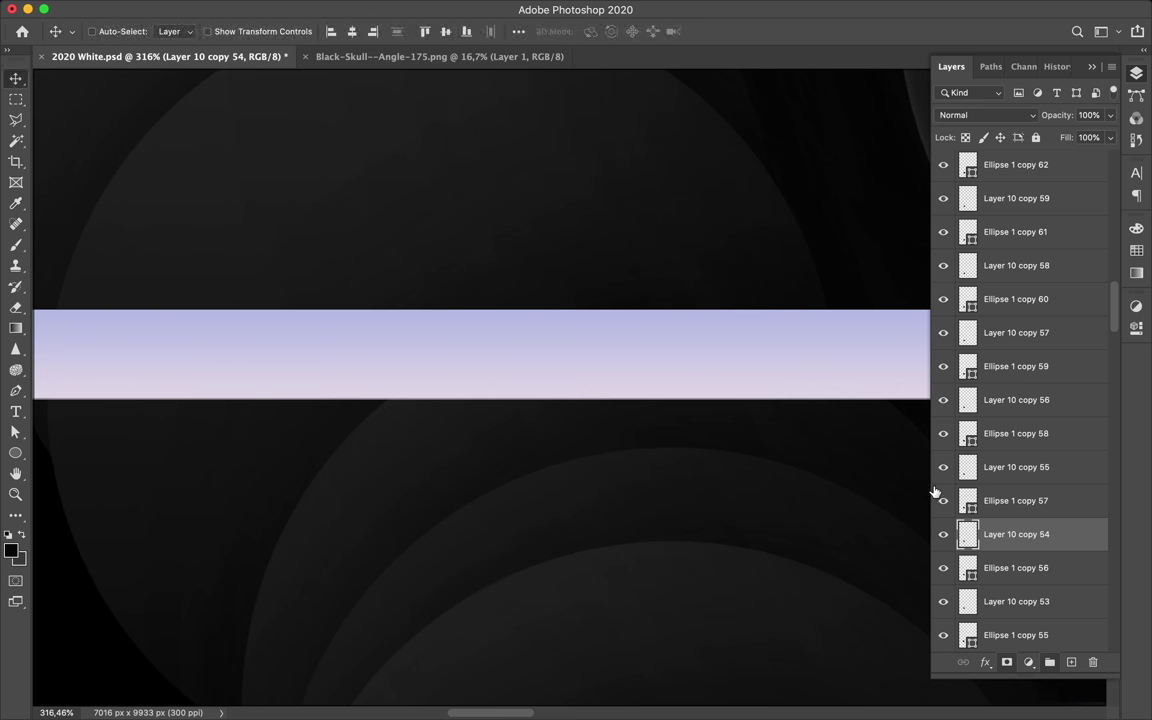
{"action": "left_click", "coordinate": [967, 601], "text": "super"}
{"action": "scroll", "coordinate": [707, 470], "scroll_direction": "down", "scroll_amount": 3}
{"action": "scroll", "coordinate": [1015, 382], "scroll_direction": "up", "scroll_amount": 5}
Select Rectangle 3 copy 3 and clear the circular selection.
{"action": "scroll", "coordinate": [1015, 382], "scroll_direction": "up", "scroll_amount": 5}
{"action": "left_click", "coordinate": [947, 399]}
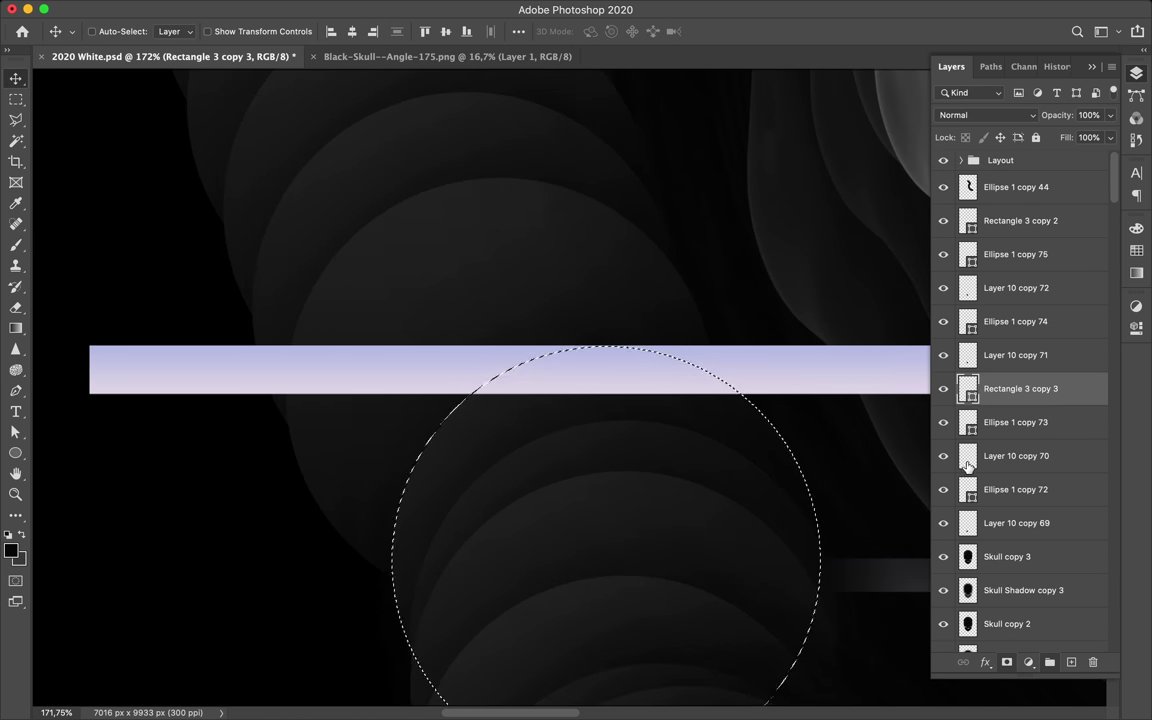
{"action": "key", "text": "m"}
{"action": "left_click", "coordinate": [650, 430]}
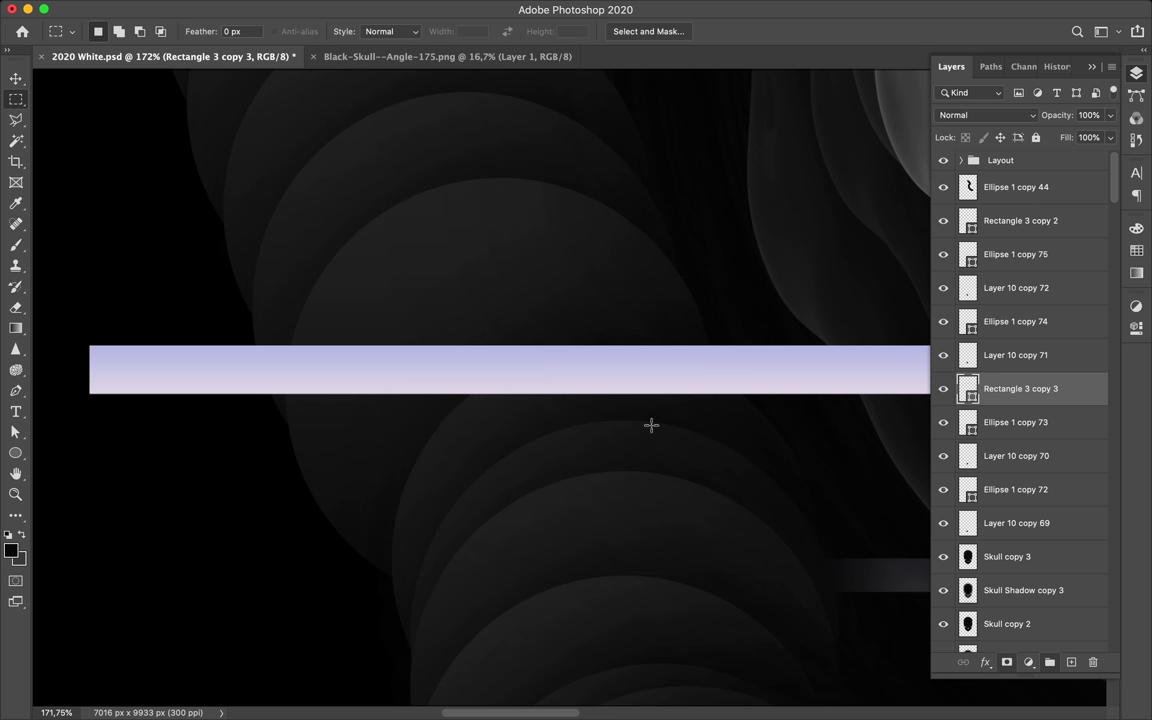
{"action": "scroll", "coordinate": [553, 420], "scroll_direction": "down", "scroll_amount": 2}
{"action": "scroll", "coordinate": [530, 422], "scroll_direction": "down", "scroll_amount": 3}
{"action": "key", "text": "v"}
Load Layer 10 copy 54's circle, clear it again, and pick the short lower bar's layer.
{"action": "left_click", "coordinate": [497, 424]}
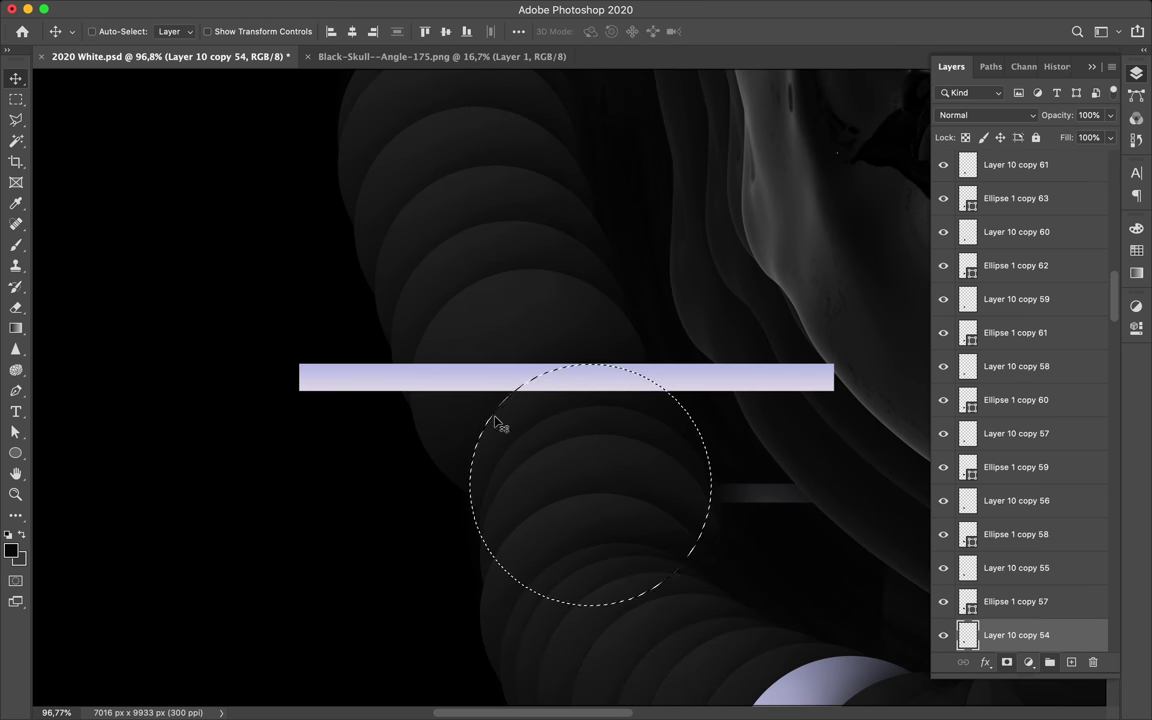
{"action": "key", "text": "m"}
{"action": "left_click", "coordinate": [737, 452]}
{"action": "scroll", "coordinate": [737, 452], "scroll_direction": "down", "scroll_amount": 4}
{"action": "key", "text": "v"}
{"action": "scroll", "coordinate": [630, 394], "scroll_direction": "up", "scroll_amount": 1}
{"action": "left_click", "coordinate": [630, 394]}
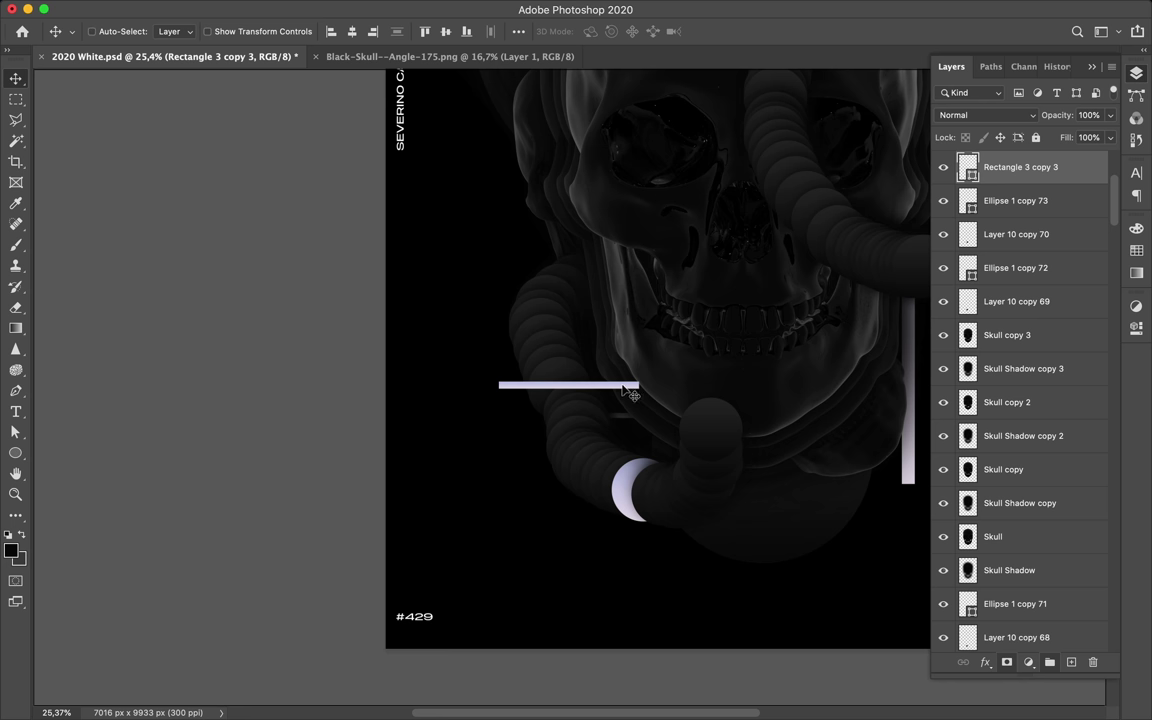
{"action": "scroll", "coordinate": [1040, 250], "scroll_direction": "up", "scroll_amount": 2}
Duplicate the Ellipse 1 copy 75 / Layer 10 copy 72 pair toward the lower bar, undoing one copy.
{"action": "left_click", "coordinate": [1015, 162]}
{"action": "left_click", "coordinate": [1050, 200], "text": "shift"}
{"action": "left_click_drag", "start_coordinate": [1050, 200], "coordinate": [1017, 168]}
{"action": "mouse_move", "coordinate": [725, 442]}
{"action": "left_mouse_down"}
{"action": "mouse_move", "coordinate": [538, 440]}
{"action": "mouse_move", "coordinate": [588, 383]}
{"action": "left_mouse_up"}
{"action": "key", "text": "ctrl+z"}
{"action": "scroll", "coordinate": [588, 374], "scroll_direction": "up", "scroll_amount": 5}
{"action": "scroll", "coordinate": [600, 365], "scroll_direction": "down", "scroll_amount": 2}
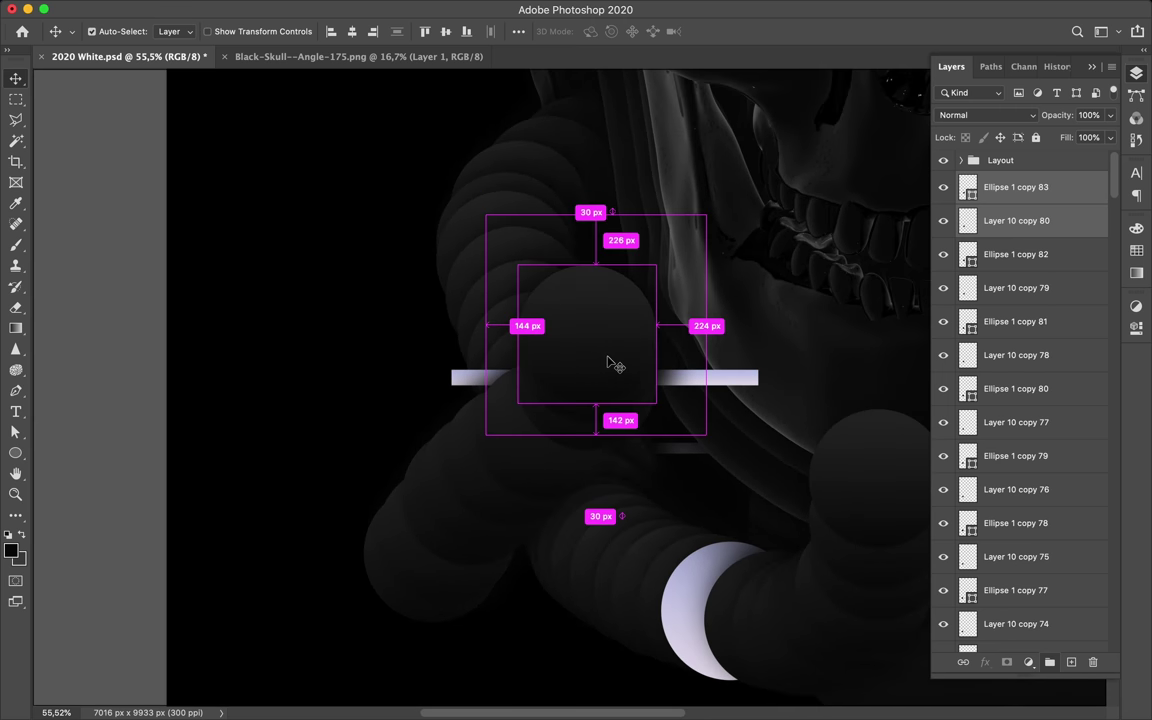
Undo the misplaced copies and add circle pairs climbing up-right, nudging the Layer 10 copy 77 shadow.
{"action": "key", "text": "ctrl+z"}
{"action": "key", "text": "ctrl+z"}
{"action": "key", "text": "ctrl+z"}
{"action": "key", "text": "ctrl+z"}
{"action": "key", "text": "ctrl+z"}
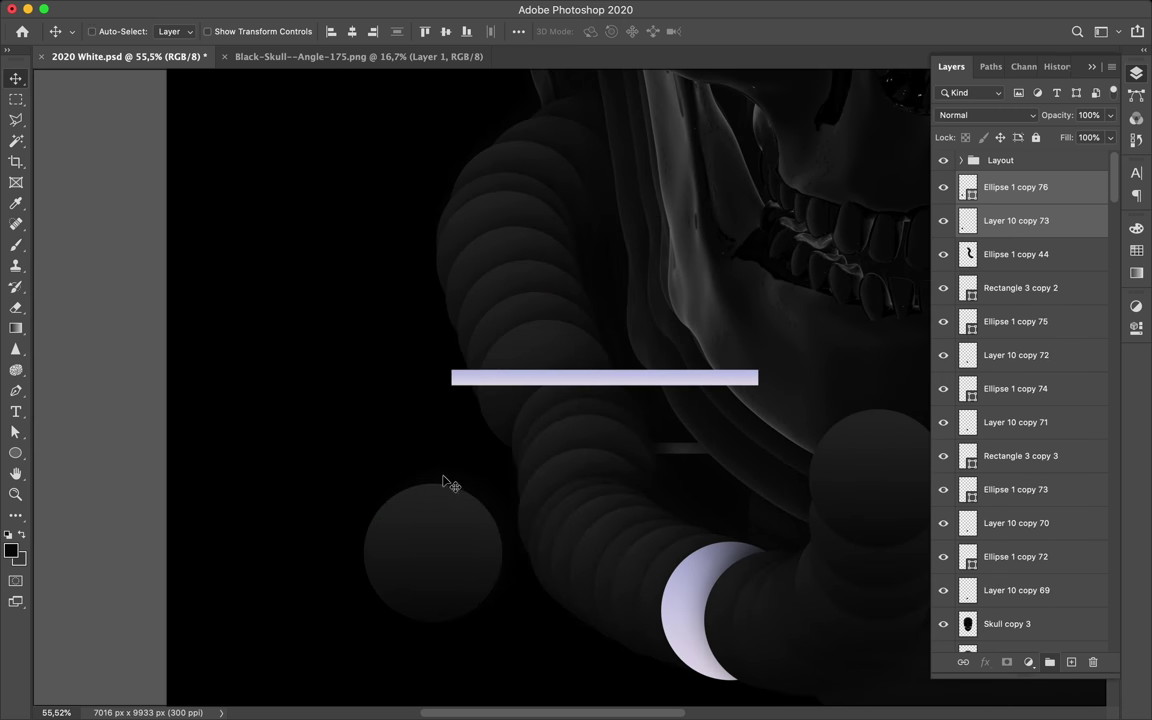
{"action": "key", "text": "XF86MonBrightnessUp"}
{"action": "mouse_move", "coordinate": [474, 505]}
{"action": "left_mouse_down"}
{"action": "mouse_move", "coordinate": [455, 530]}
{"action": "mouse_move", "coordinate": [465, 514]}
{"action": "left_mouse_up"}
{"action": "scroll", "coordinate": [465, 514], "scroll_direction": "up", "scroll_amount": 2}
{"action": "scroll", "coordinate": [540, 501], "scroll_direction": "up", "scroll_amount": 2}
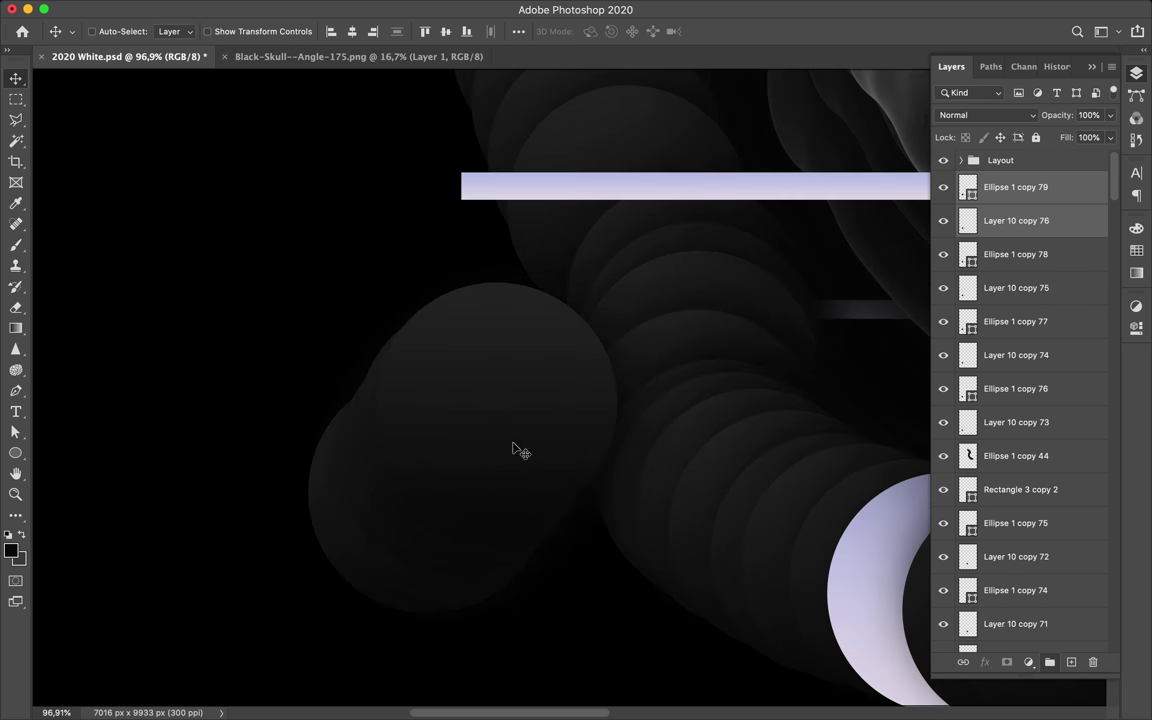
{"action": "left_click_drag", "start_coordinate": [486, 417], "coordinate": [518, 377]}
{"action": "left_click_drag", "start_coordinate": [452, 473], "coordinate": [420, 467]}
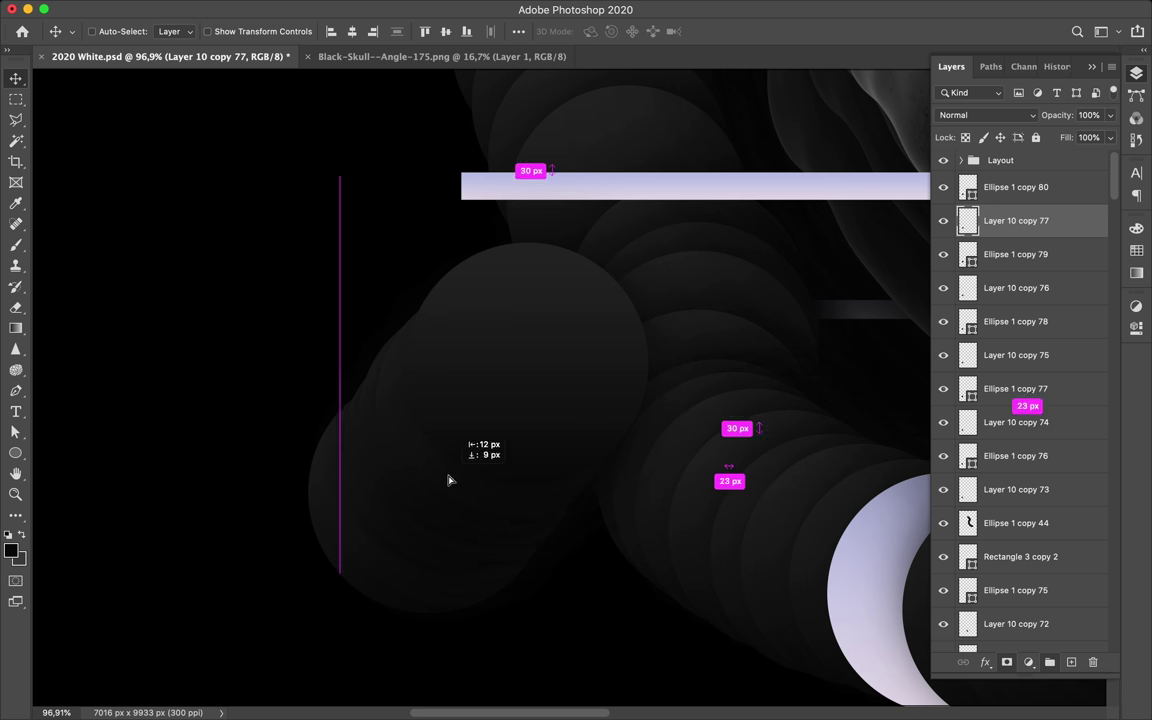
Duplicate the selected circle pairs, move them right across the bar, and check the poster.
{"action": "scroll", "coordinate": [569, 390], "scroll_direction": "down", "scroll_amount": 3}
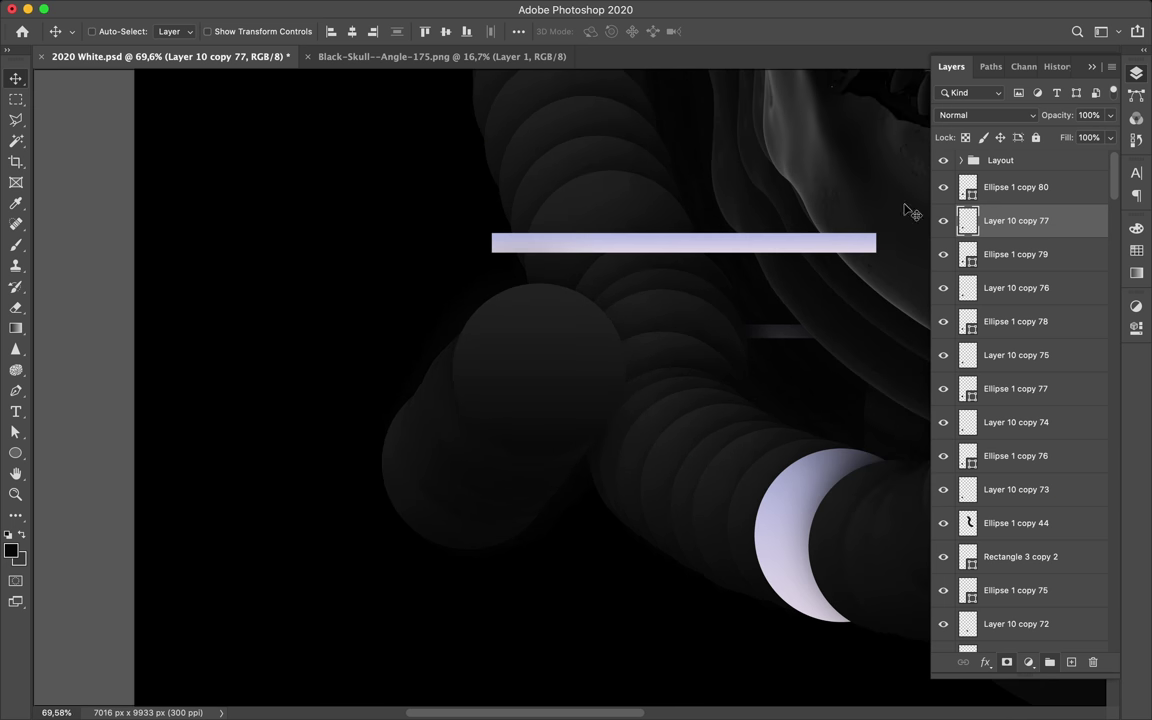
{"action": "key", "text": "super+j"}
{"action": "key", "text": "super+j"}
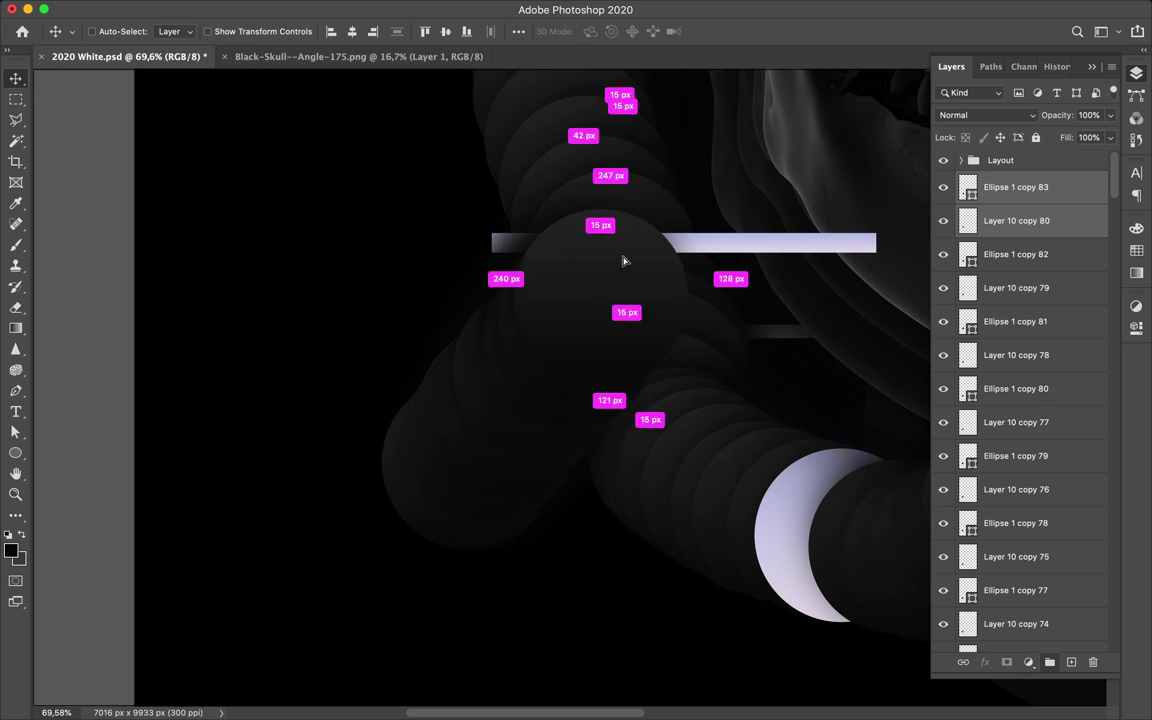
{"action": "left_click_drag", "start_coordinate": [590, 331], "coordinate": [753, 257]}
{"action": "scroll", "coordinate": [750, 257], "scroll_direction": "down", "scroll_amount": 5}
{"action": "scroll", "coordinate": [593, 283], "scroll_direction": "down", "scroll_amount": 2}
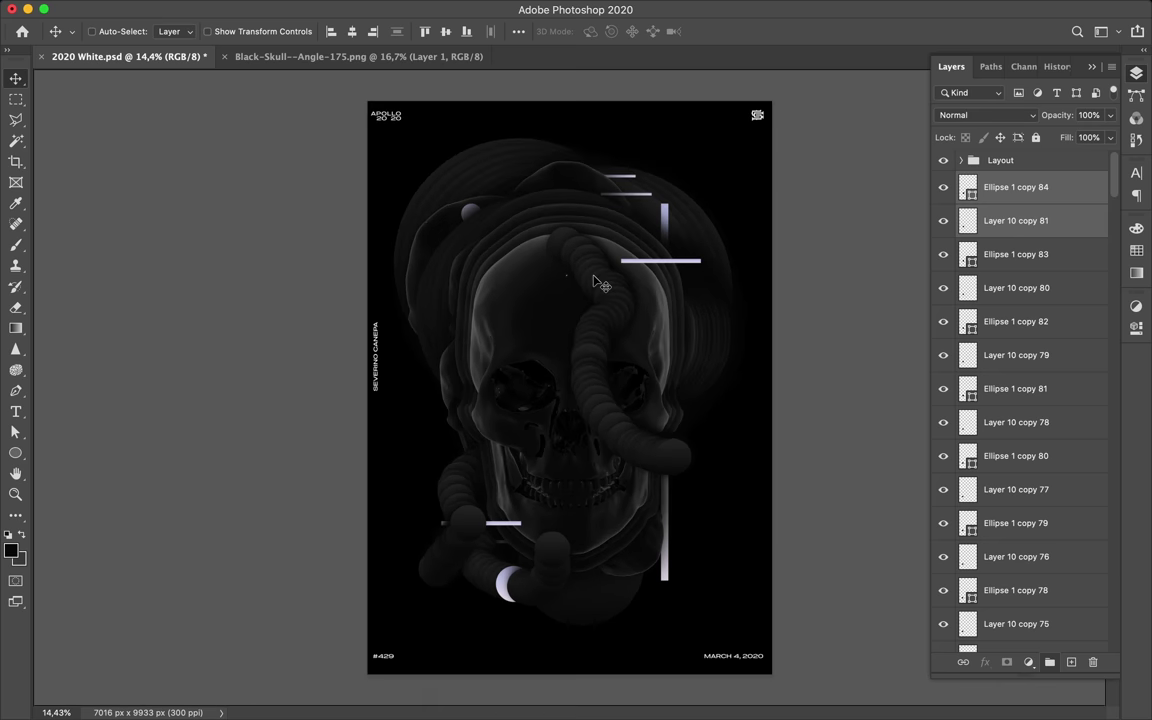
{"action": "scroll", "coordinate": [596, 284], "scroll_direction": "up", "scroll_amount": 3}
{"action": "scroll", "coordinate": [596, 284], "scroll_direction": "down", "scroll_amount": 1}
{"action": "scroll", "coordinate": [596, 284], "scroll_direction": "up", "scroll_amount": 1}
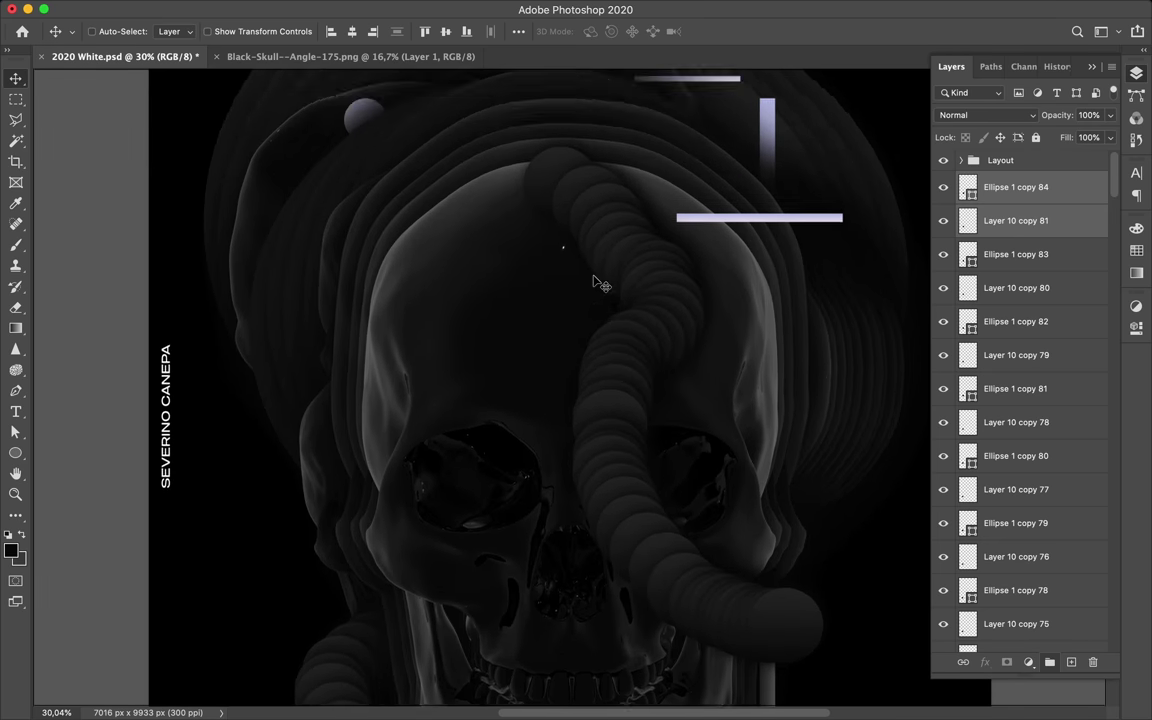
{"action": "scroll", "coordinate": [596, 284], "scroll_direction": "down", "scroll_amount": 3}
{"action": "scroll", "coordinate": [596, 284], "scroll_direction": "up", "scroll_amount": 2}
{"action": "scroll", "coordinate": [560, 283], "scroll_direction": "up", "scroll_amount": 2}
{"action": "left_click", "coordinate": [417, 228], "text": "ctrl"}
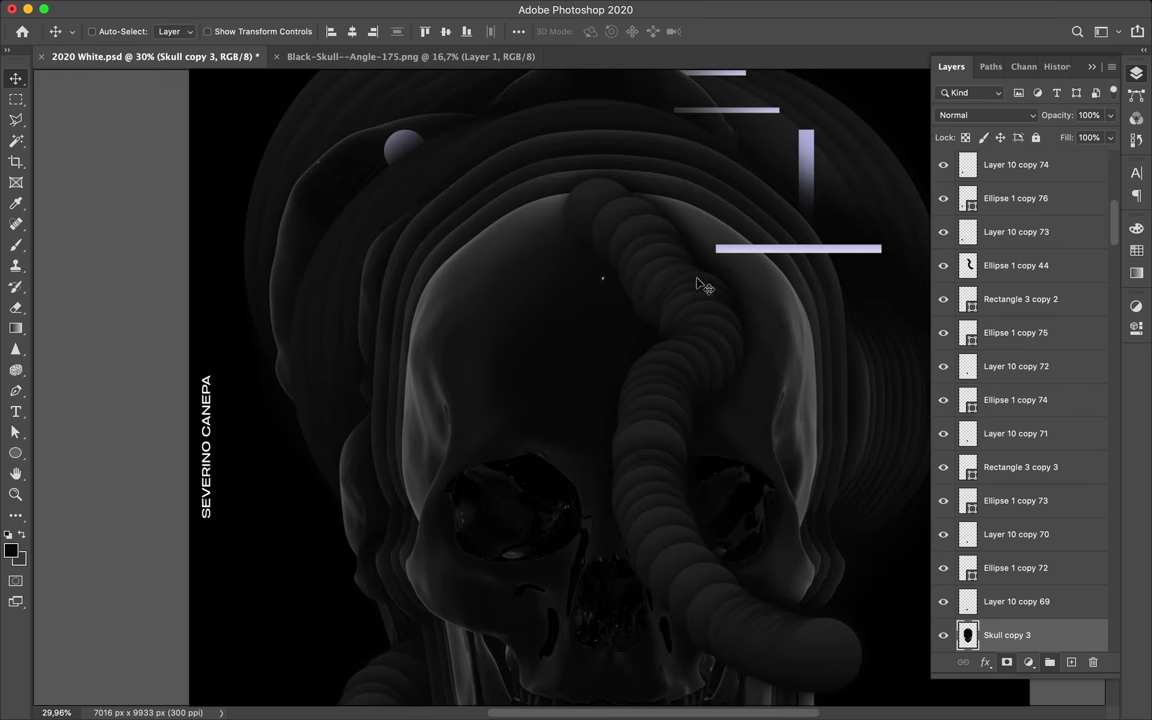
Above Skull copy 2, draw a gradient-filled lavender circle on the skull's upper left.
{"action": "left_click", "coordinate": [1008, 565]}
{"action": "key", "text": "ctrl+alt+shift+n"}
{"action": "key", "text": "u"}
{"action": "left_click", "coordinate": [178, 31]}
{"action": "left_click", "coordinate": [139, 62]}
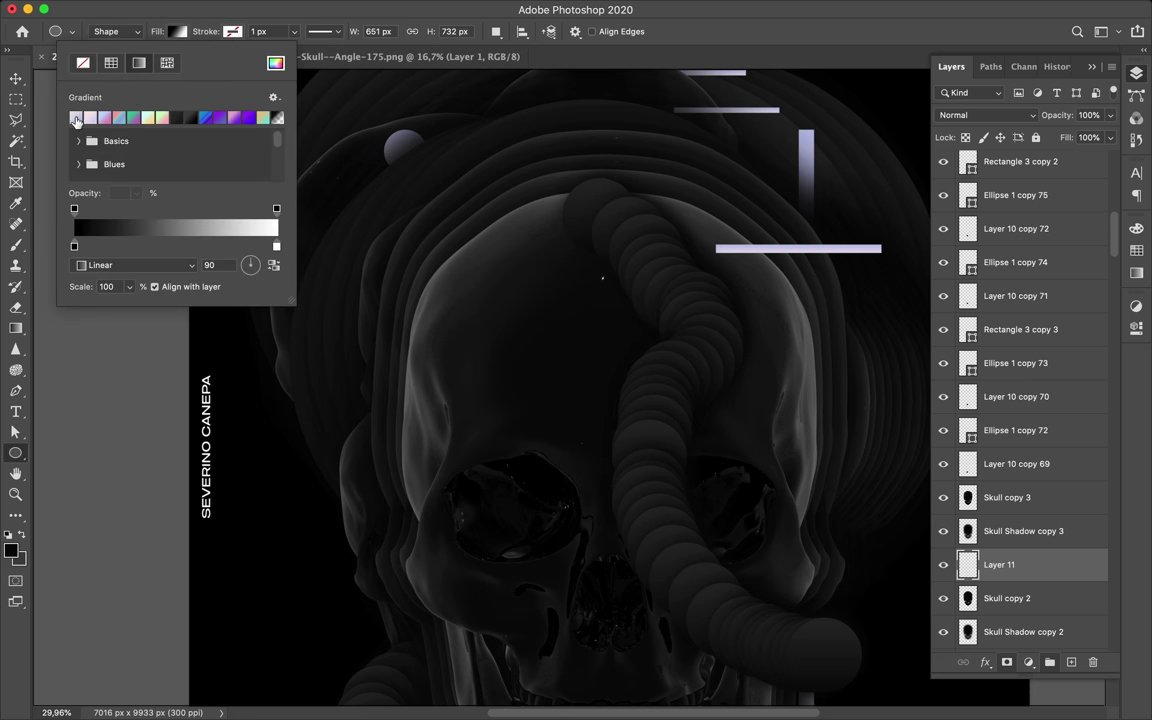
{"action": "left_click_drag", "start_coordinate": [422, 202], "coordinate": [506, 286]}
{"action": "key", "text": "a"}
{"action": "left_click", "coordinate": [238, 31]}
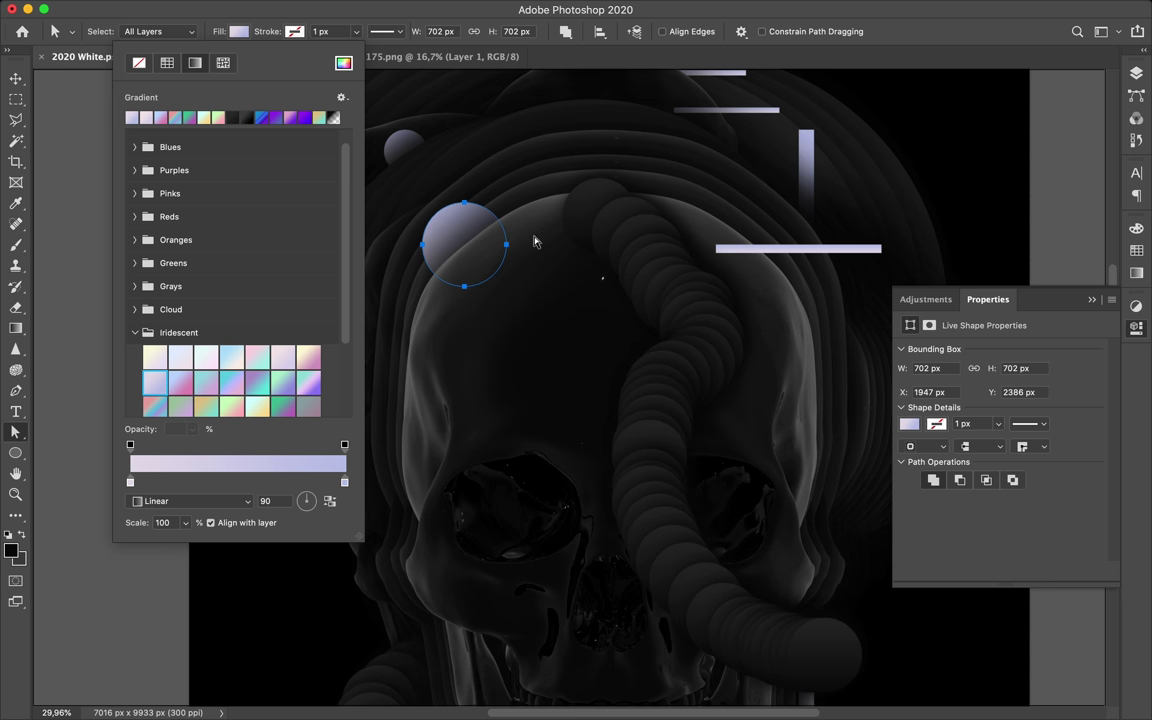
{"action": "key", "text": "Escape"}
Copy the sphere up-right, place it below Skull Shadow copy 2, peeking from behind the skull.
{"action": "key", "text": "v"}
{"action": "scroll", "coordinate": [533, 241], "scroll_direction": "right", "scroll_amount": 5}
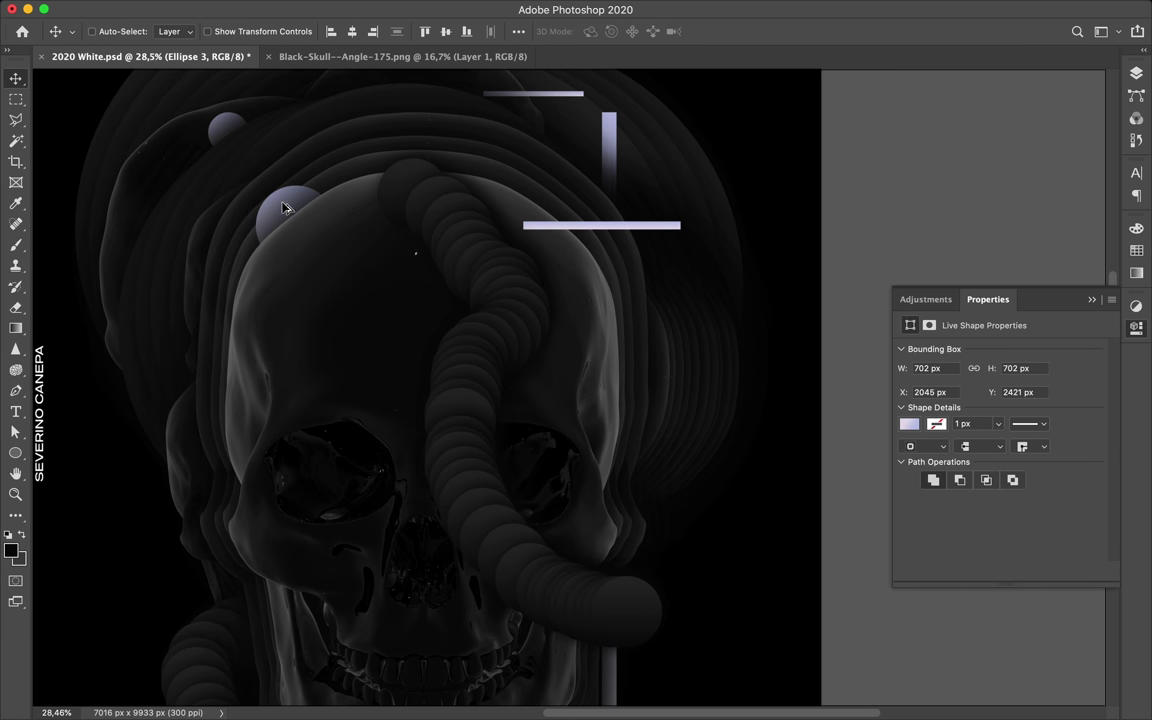
{"action": "left_click_drag", "start_coordinate": [283, 207], "coordinate": [502, 162]}
{"action": "left_click", "coordinate": [1136, 74]}
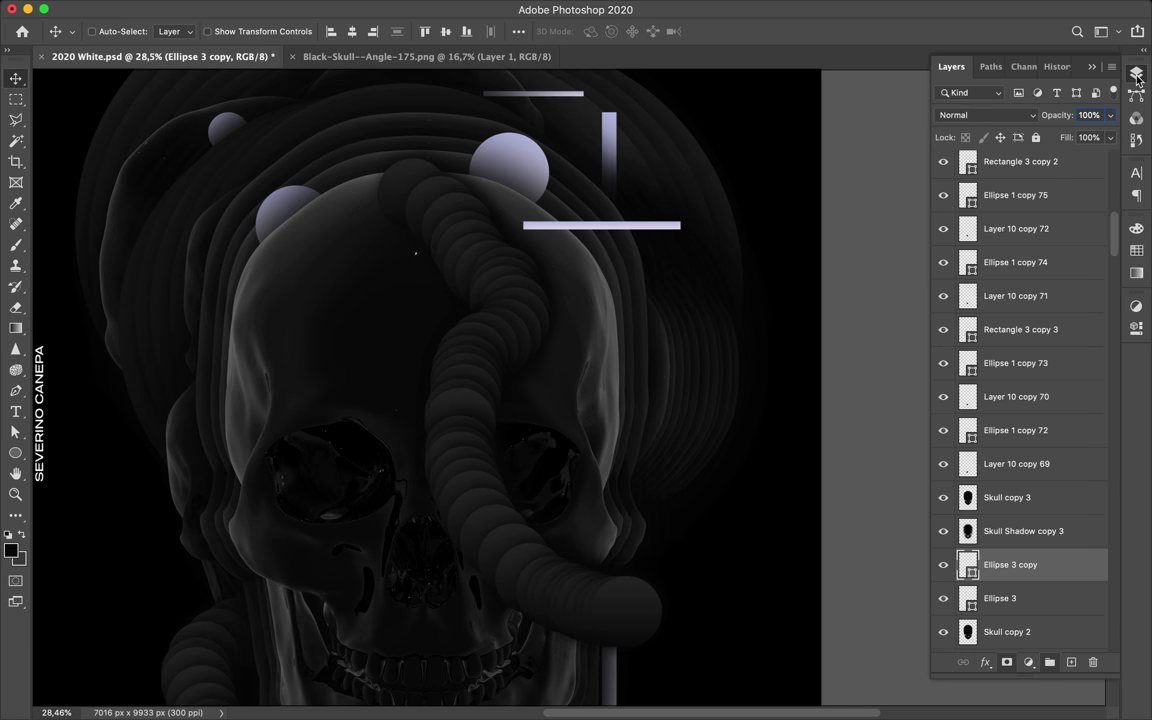
{"action": "scroll", "coordinate": [1093, 406], "scroll_direction": "down", "scroll_amount": 5}
{"action": "left_click_drag", "start_coordinate": [1093, 406], "coordinate": [1018, 519]}
{"action": "key", "text": "ctrl+t"}
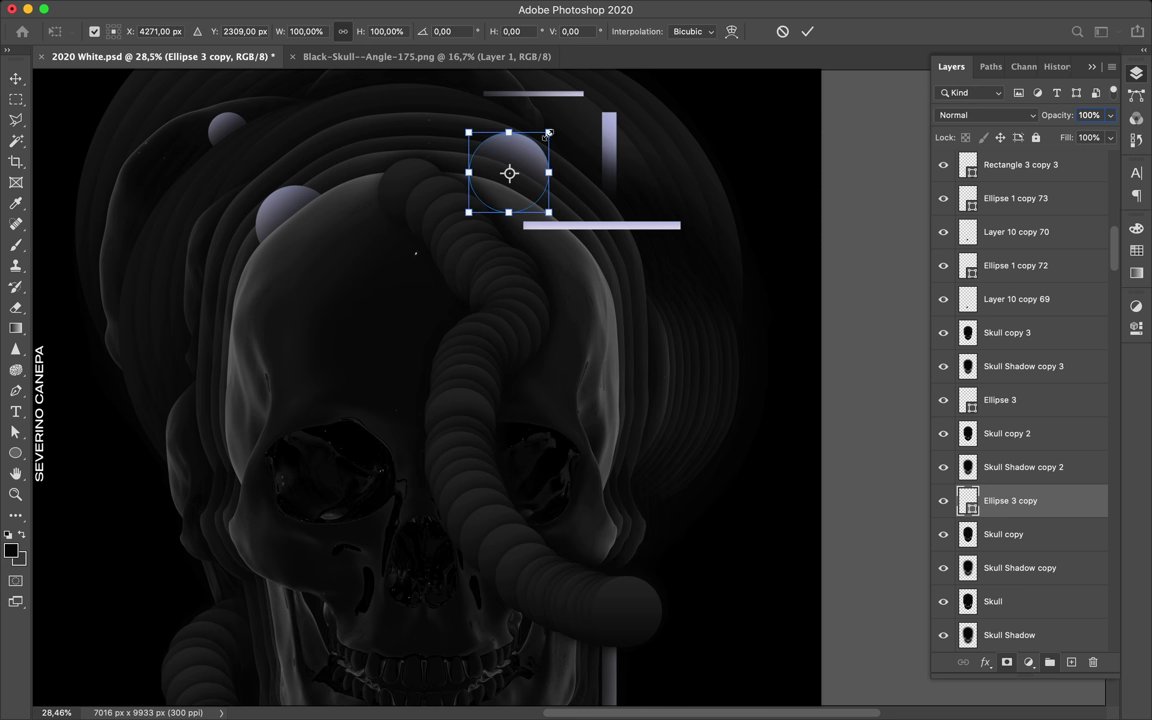
{"action": "key", "text": "Return"}
{"action": "left_click_drag", "start_coordinate": [508, 163], "coordinate": [527, 169]}
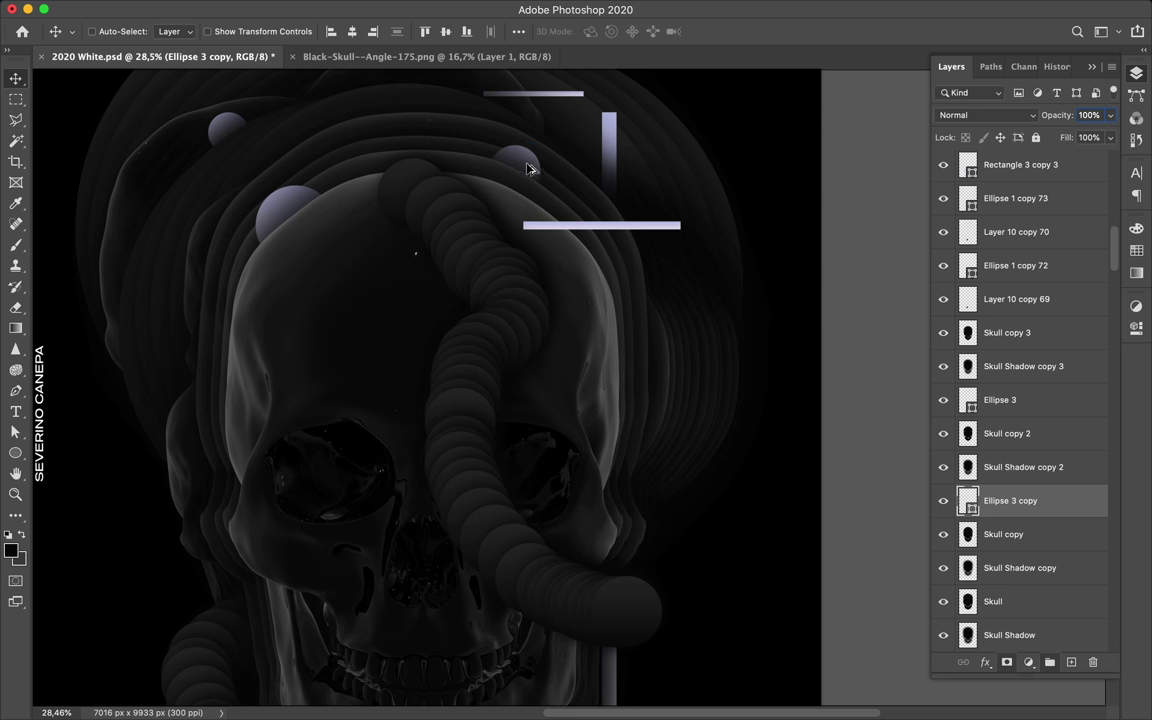
Add more sphere copies on the skull's right side and lower down, tucked behind the skull.
{"action": "mouse_move", "coordinate": [615, 246]}
{"action": "left_mouse_down"}
{"action": "mouse_move", "coordinate": [643, 405]}
{"action": "mouse_move", "coordinate": [638, 540]}
{"action": "left_mouse_up"}
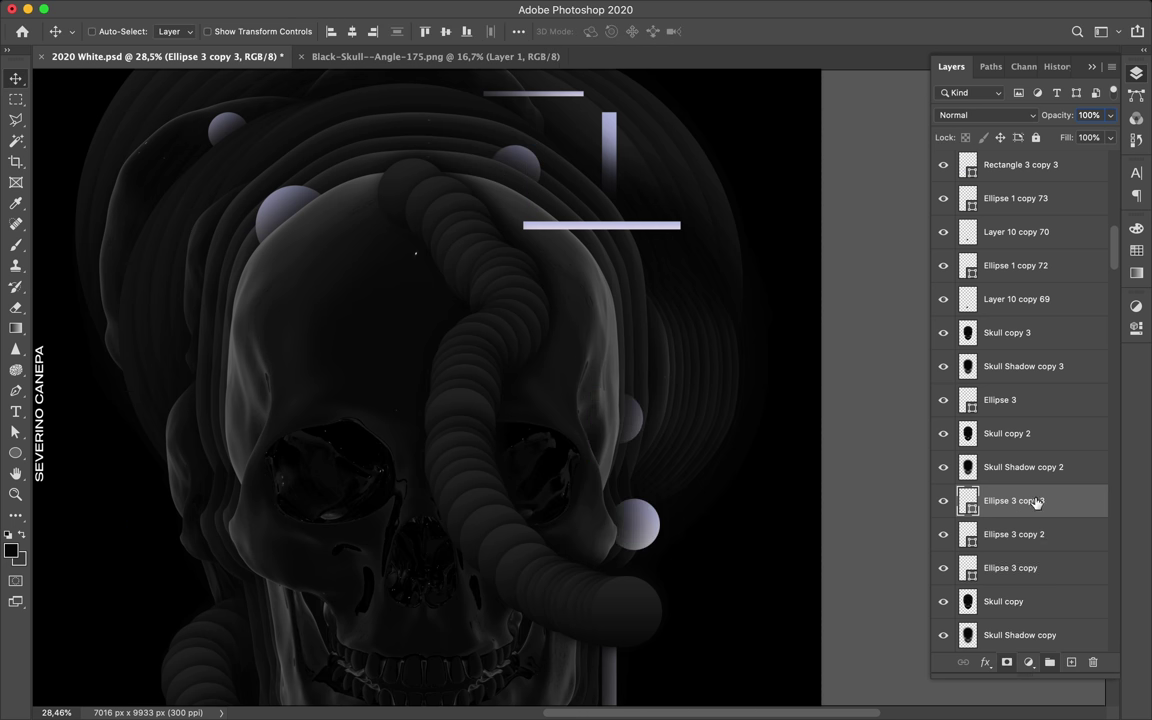
{"action": "left_click_drag", "start_coordinate": [1015, 500], "coordinate": [1036, 650]}
{"action": "key", "text": "ctrl+t"}
{"action": "key", "text": "Return"}
{"action": "scroll", "coordinate": [643, 535], "scroll_direction": "down", "scroll_amount": 5}
{"action": "mouse_move", "coordinate": [626, 325]}
{"action": "left_mouse_down"}
{"action": "mouse_move", "coordinate": [263, 491]}
{"action": "mouse_move", "coordinate": [226, 296]}
{"action": "left_mouse_up"}
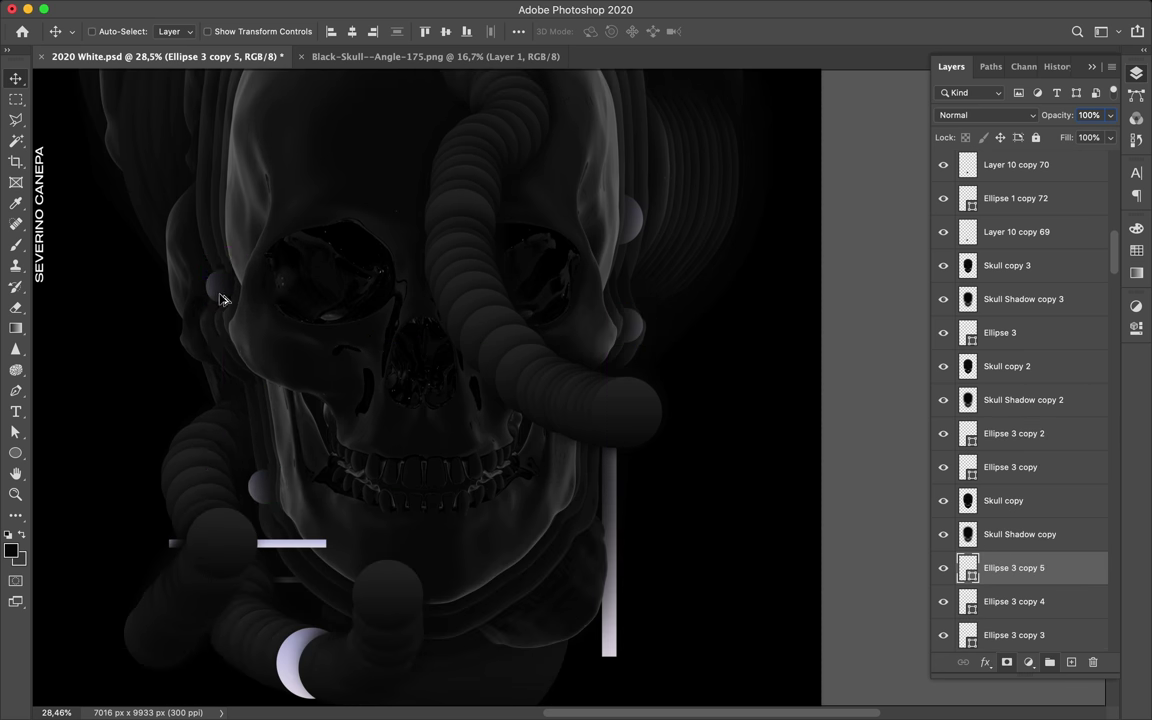
{"action": "scroll", "coordinate": [375, 303], "scroll_direction": "down", "scroll_amount": 5}
{"action": "scroll", "coordinate": [375, 303], "scroll_direction": "up", "scroll_amount": 1}
{"action": "left_click", "coordinate": [447, 320], "text": "ctrl"}
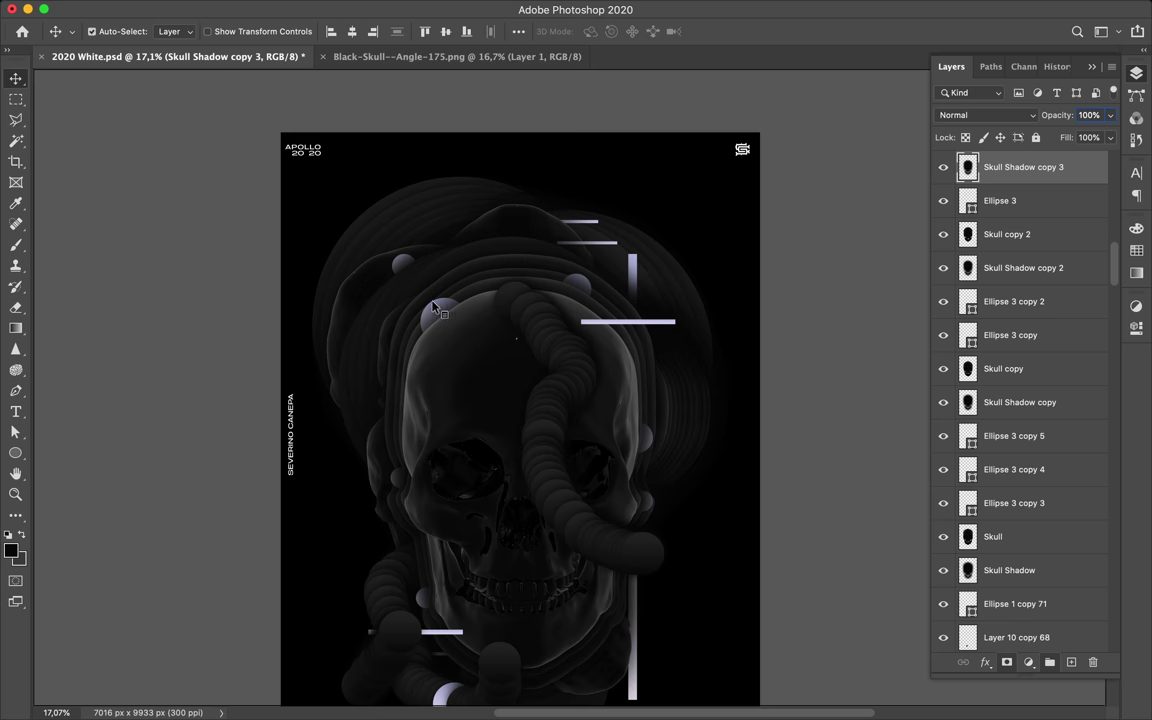
Copy the upper-left sphere upward and shrink it to about 79%.
{"action": "scroll", "coordinate": [432, 303], "scroll_direction": "up", "scroll_amount": 4}
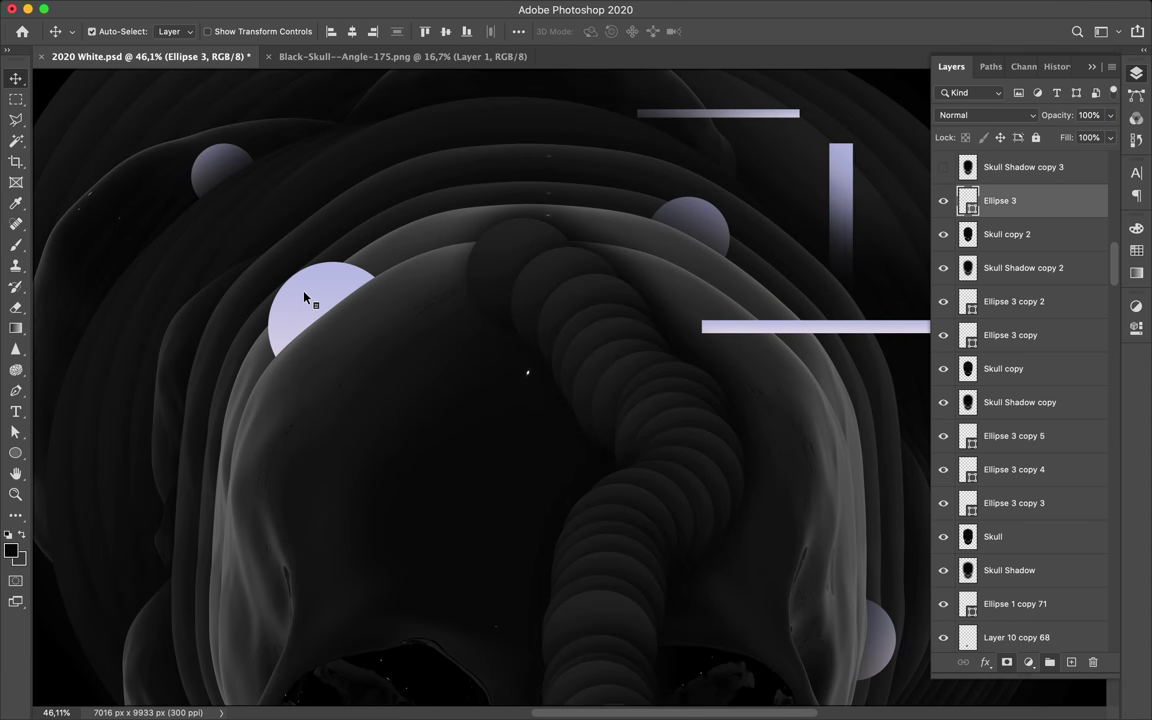
{"action": "mouse_move", "coordinate": [310, 305]}
{"action": "left_mouse_down"}
{"action": "mouse_move", "coordinate": [370, 232]}
{"action": "mouse_move", "coordinate": [322, 165]}
{"action": "left_mouse_up"}
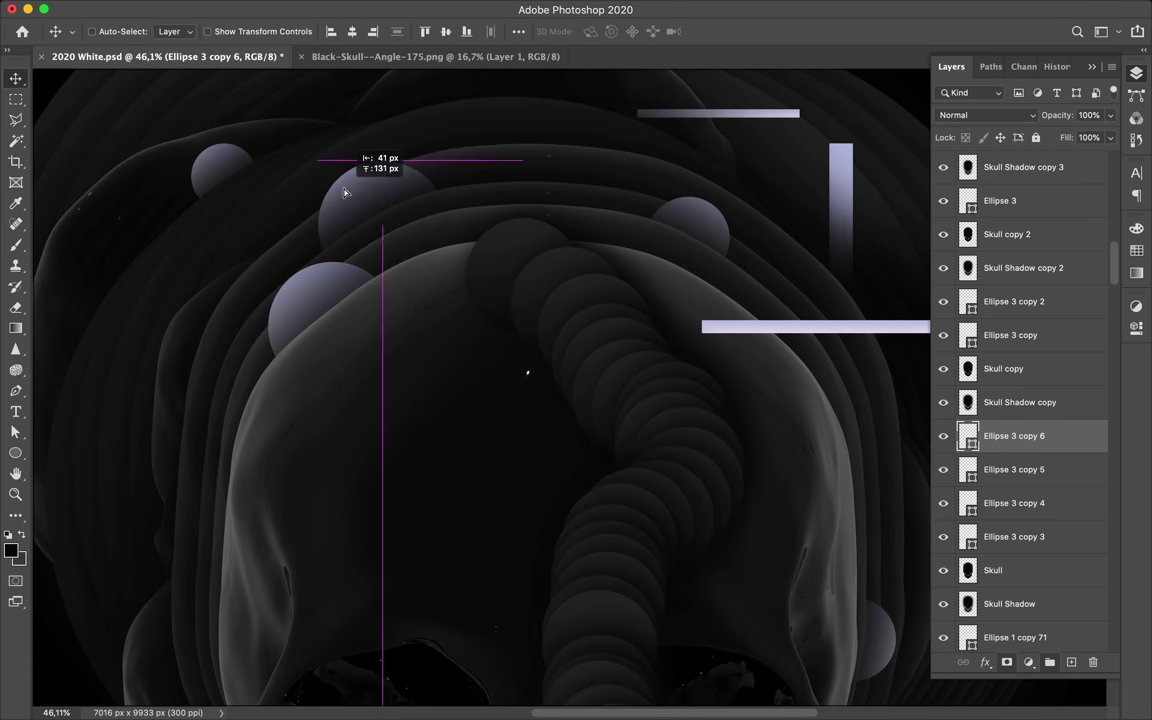
{"action": "key", "text": "ctrl+t"}
{"action": "scroll", "coordinate": [411, 249], "scroll_direction": "down", "scroll_amount": 3}
{"action": "mouse_move", "coordinate": [465, 303]}
{"action": "left_mouse_down"}
{"action": "mouse_move", "coordinate": [447, 288]}
{"action": "mouse_move", "coordinate": [415, 153]}
{"action": "left_mouse_up"}
{"action": "scroll", "coordinate": [446, 260], "scroll_direction": "up", "scroll_amount": 3}
{"action": "key", "text": "Return"}
Move Ellipse 3 copy 7 far down the stack, shrink it, and add small copies near the crown.
{"action": "mouse_move", "coordinate": [1040, 437]}
{"action": "left_mouse_down"}
{"action": "mouse_move", "coordinate": [1056, 615]}
{"action": "mouse_move", "coordinate": [1017, 566]}
{"action": "left_mouse_up"}
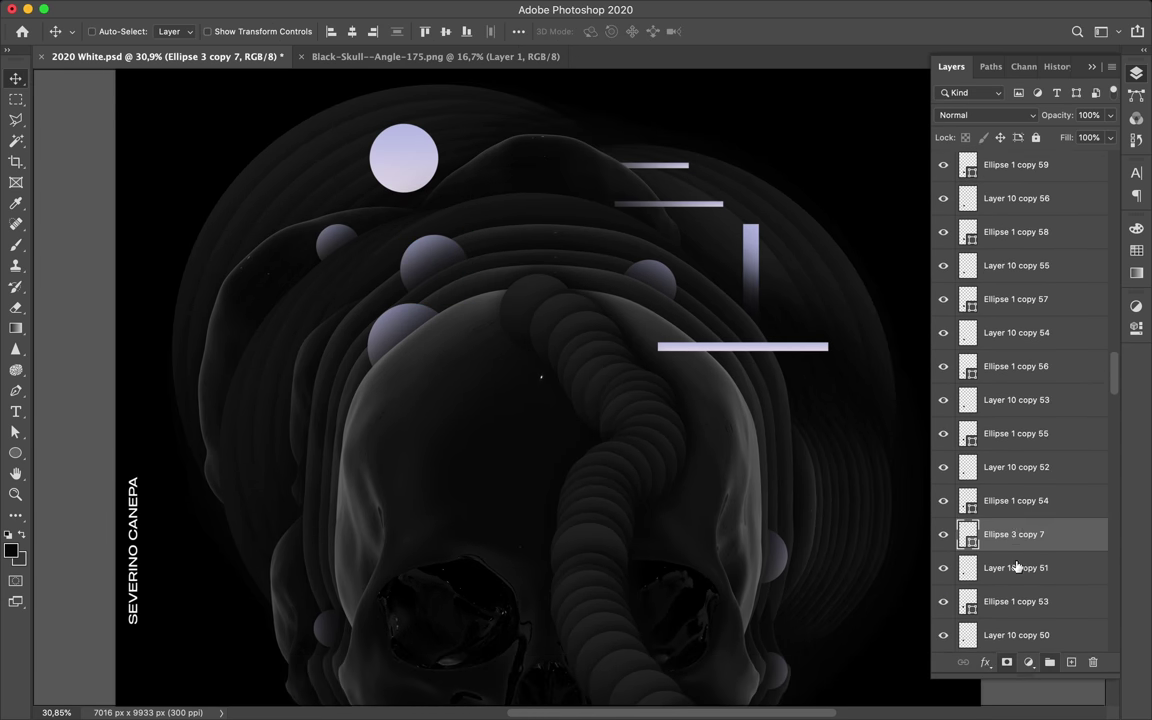
{"action": "mouse_move", "coordinate": [1016, 566]}
{"action": "left_mouse_down"}
{"action": "mouse_move", "coordinate": [1004, 560]}
{"action": "mouse_move", "coordinate": [1042, 598]}
{"action": "mouse_move", "coordinate": [1020, 610]}
{"action": "left_mouse_up"}
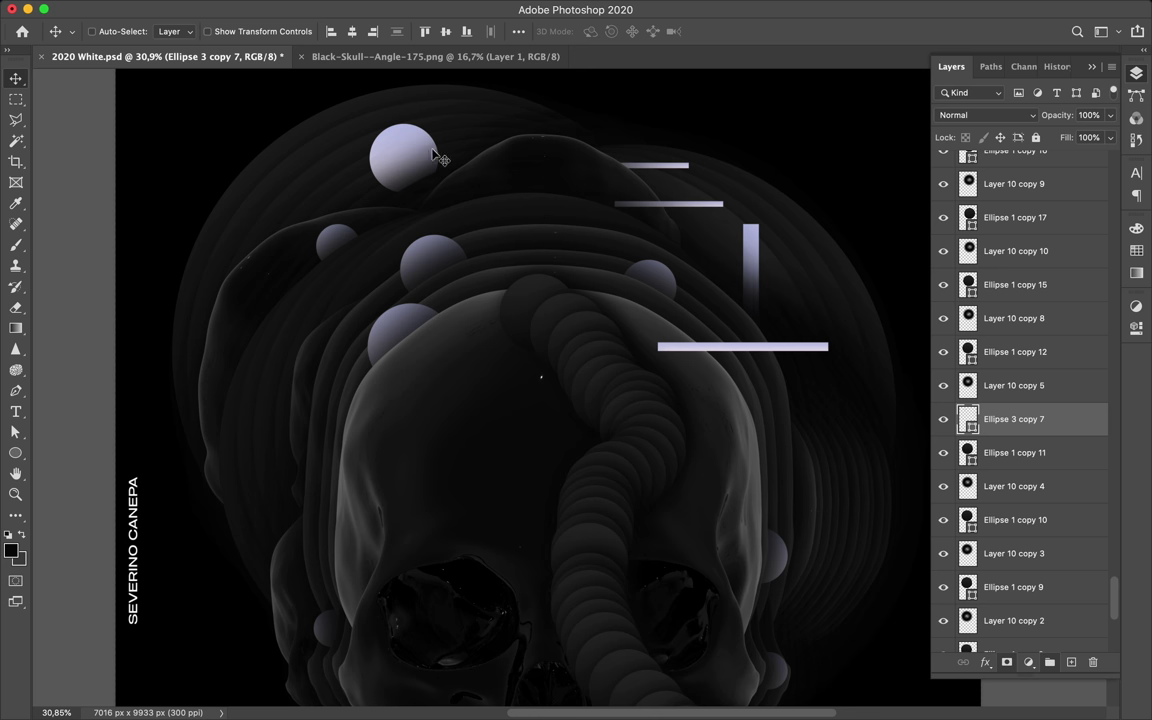
{"action": "key", "text": "ctrl+t"}
{"action": "mouse_move", "coordinate": [440, 143]}
{"action": "left_mouse_down"}
{"action": "mouse_move", "coordinate": [449, 190]}
{"action": "mouse_move", "coordinate": [371, 167]}
{"action": "left_mouse_up"}
{"action": "key", "text": "Return"}
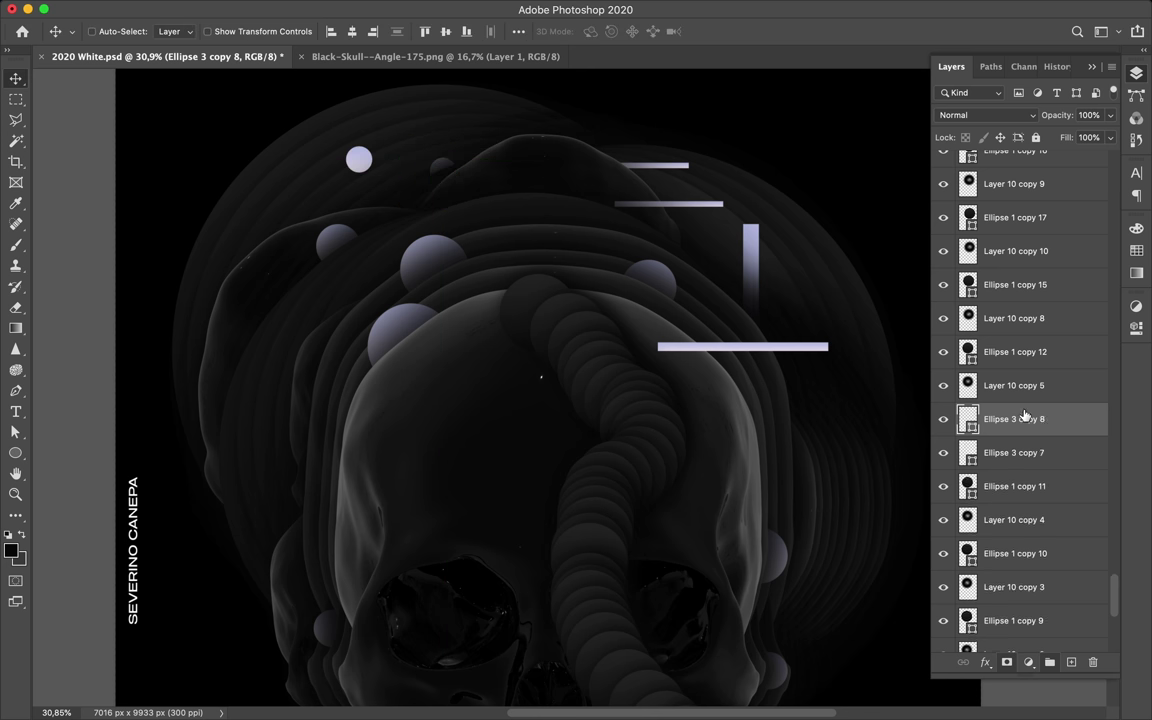
{"action": "left_click_drag", "start_coordinate": [1013, 419], "coordinate": [1013, 463]}
{"action": "mouse_move", "coordinate": [357, 160]}
{"action": "left_mouse_down"}
{"action": "mouse_move", "coordinate": [211, 297]}
{"action": "mouse_move", "coordinate": [801, 247]}
{"action": "left_mouse_up"}
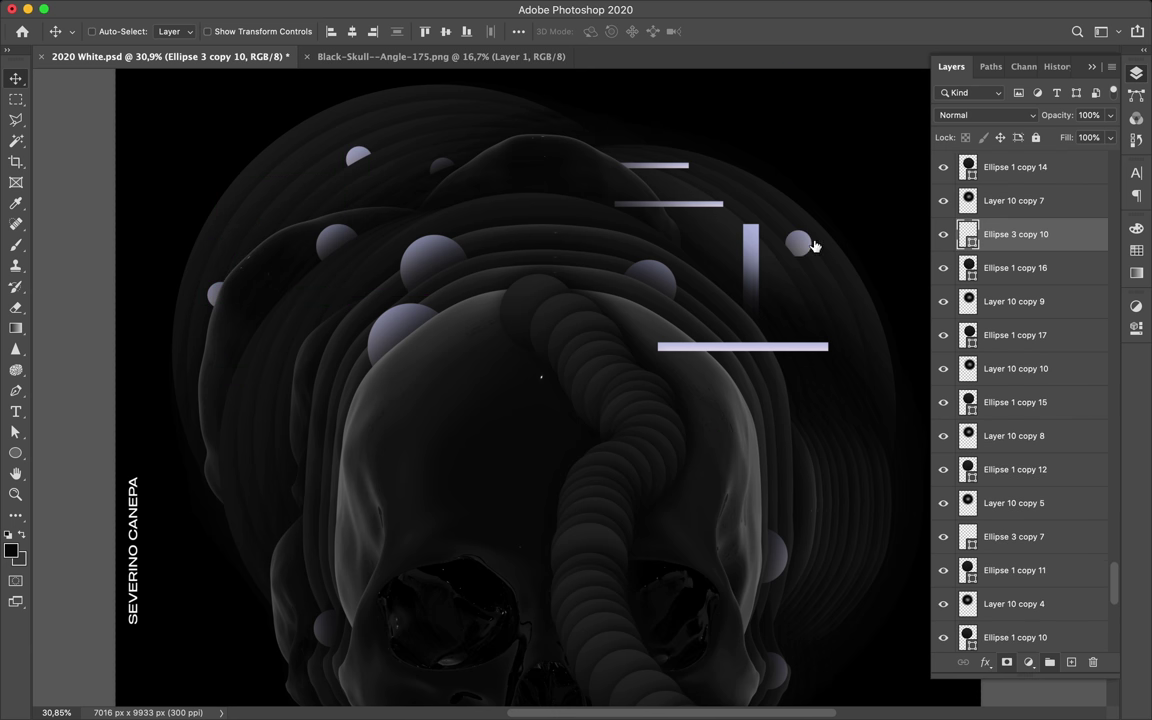
{"action": "scroll", "coordinate": [809, 252], "scroll_direction": "down", "scroll_amount": 3, "text": "alt"}
Draw a thin lavender bar and place its layer between Layer 4 and Layer 9.
{"action": "key", "text": "u"}
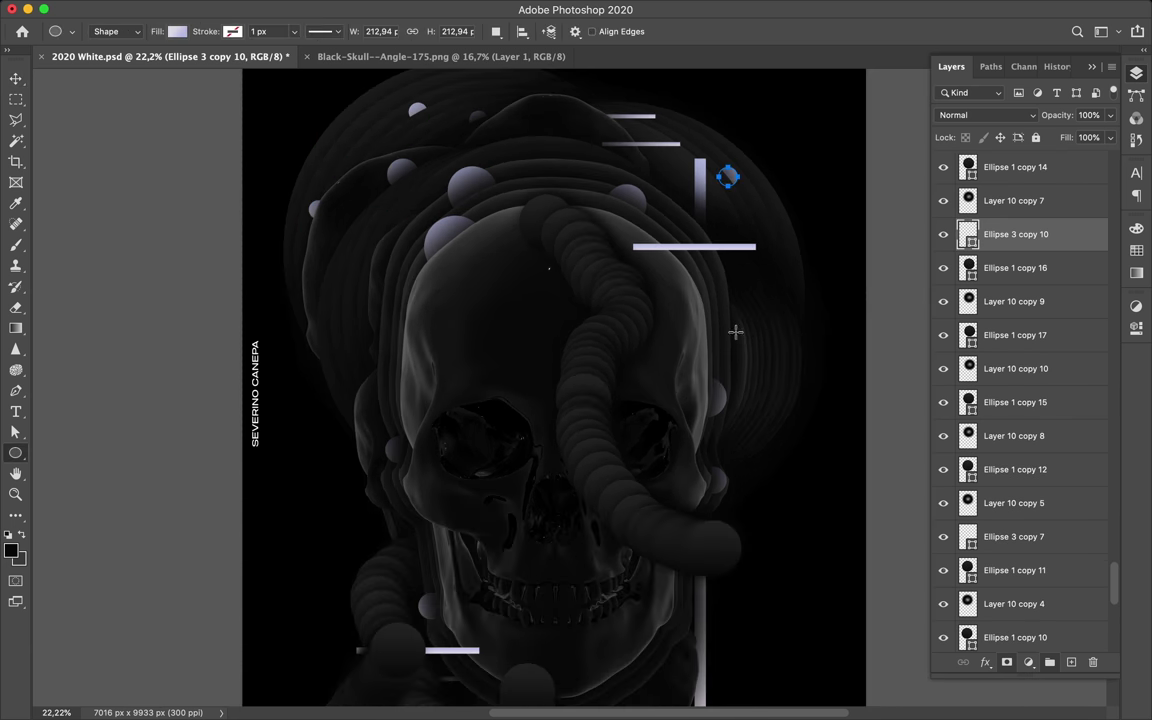
{"action": "key", "text": "Escape"}
{"action": "left_click_drag", "start_coordinate": [403, 293], "coordinate": [405, 293]}
{"action": "key", "text": "v"}
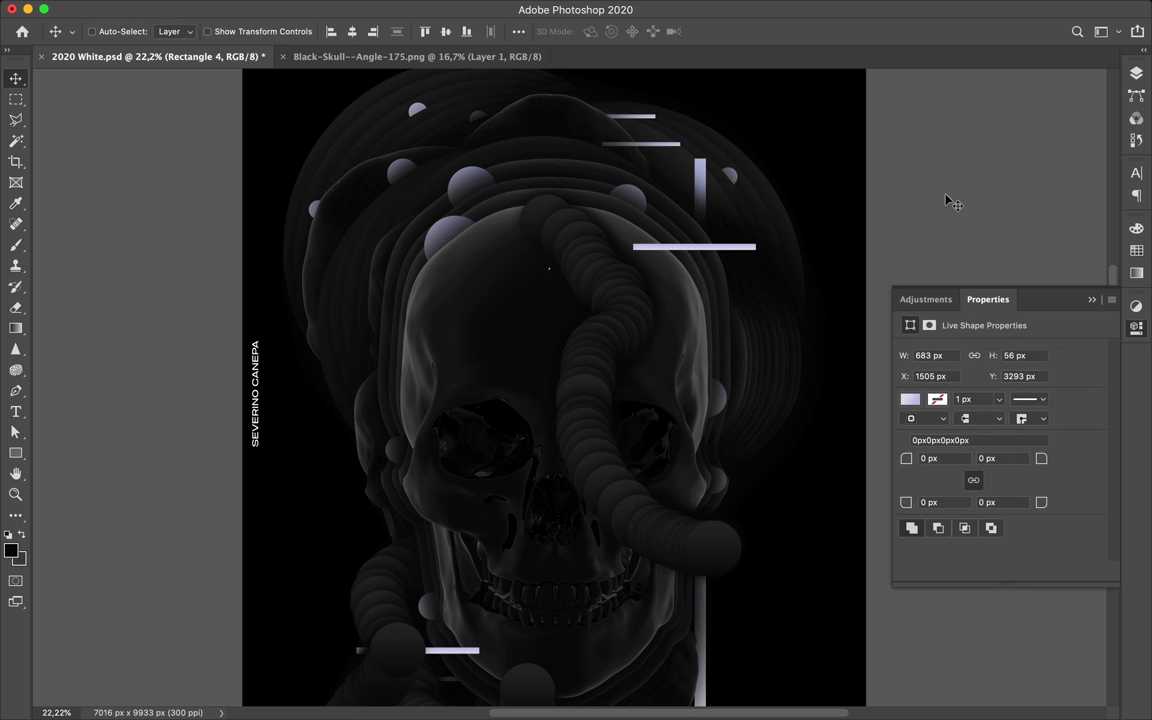
{"action": "key", "text": "F7"}
{"action": "left_click_drag", "start_coordinate": [1000, 231], "coordinate": [1015, 187]}
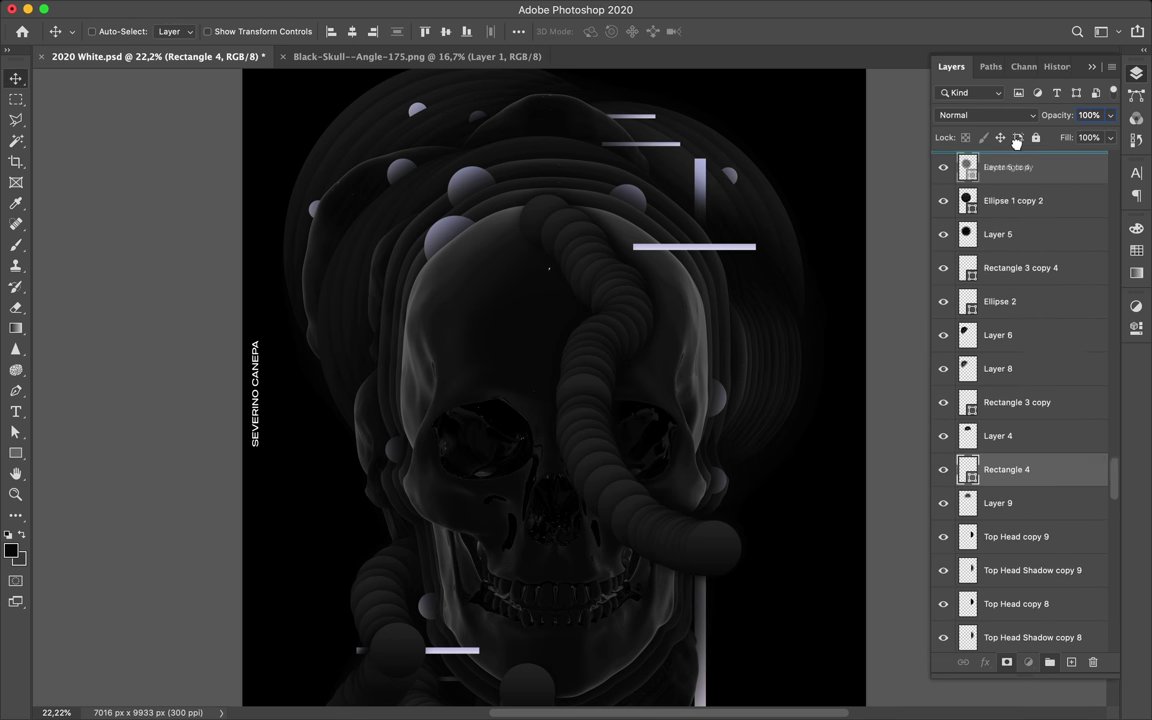
{"action": "mouse_move", "coordinate": [1015, 187]}
{"action": "left_mouse_down"}
{"action": "mouse_move", "coordinate": [1021, 270]}
{"action": "mouse_move", "coordinate": [1020, 238]}
{"action": "left_mouse_up"}
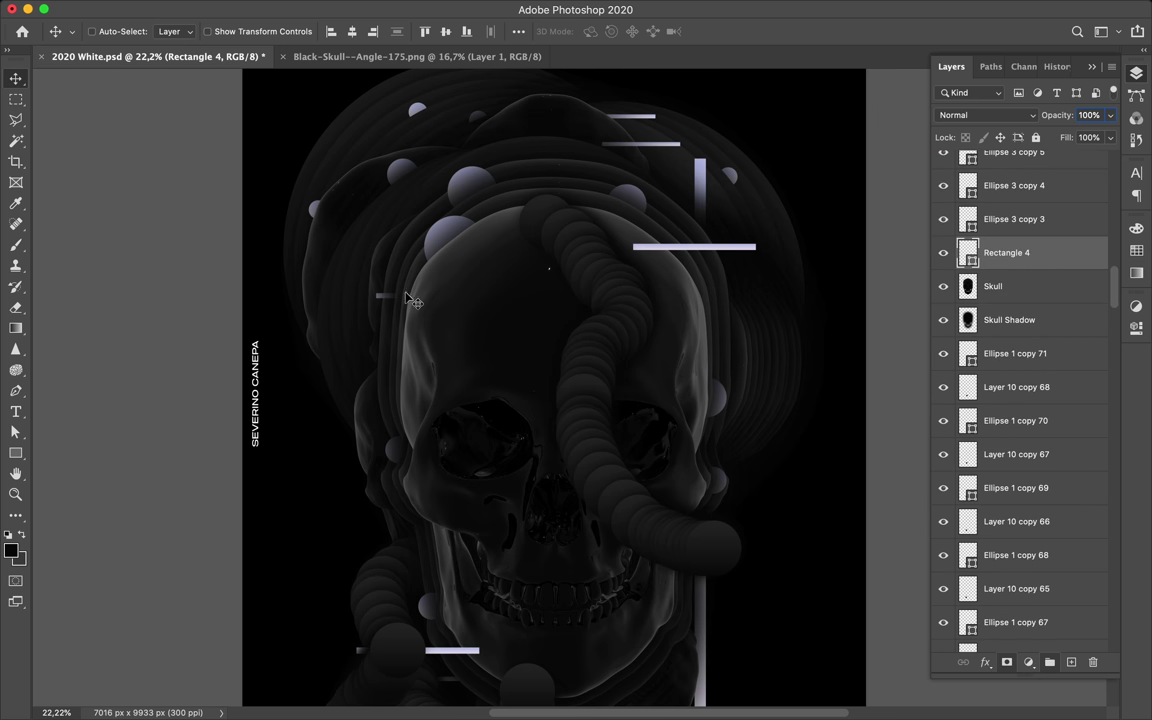
Copy the bar twice to the skull's right side, tucking one copy among the Top Head layers.
{"action": "mouse_move", "coordinate": [364, 303]}
{"action": "left_mouse_down"}
{"action": "mouse_move", "coordinate": [726, 354]}
{"action": "mouse_move", "coordinate": [750, 380]}
{"action": "left_mouse_up"}
{"action": "mouse_move", "coordinate": [1010, 253]}
{"action": "left_mouse_down"}
{"action": "mouse_move", "coordinate": [985, 712]}
{"action": "mouse_move", "coordinate": [1028, 592]}
{"action": "left_mouse_up"}
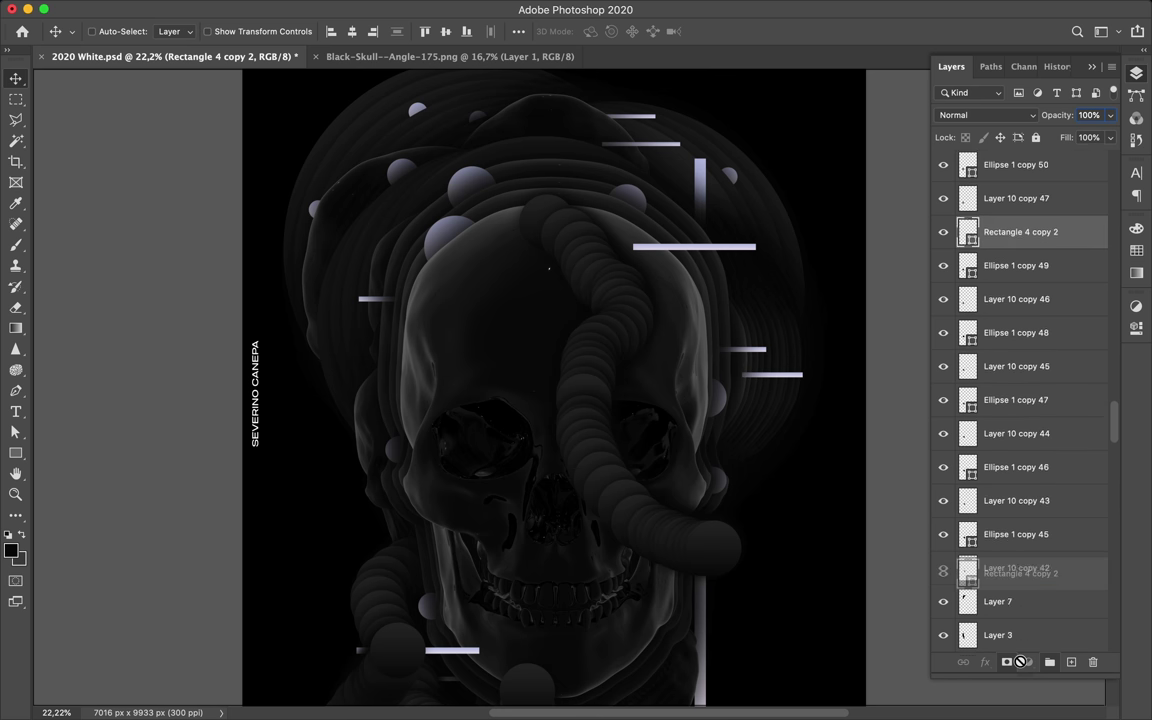
{"action": "mouse_move", "coordinate": [1028, 592]}
{"action": "left_mouse_down"}
{"action": "mouse_move", "coordinate": [1013, 587]}
{"action": "mouse_move", "coordinate": [1007, 270]}
{"action": "left_mouse_up"}
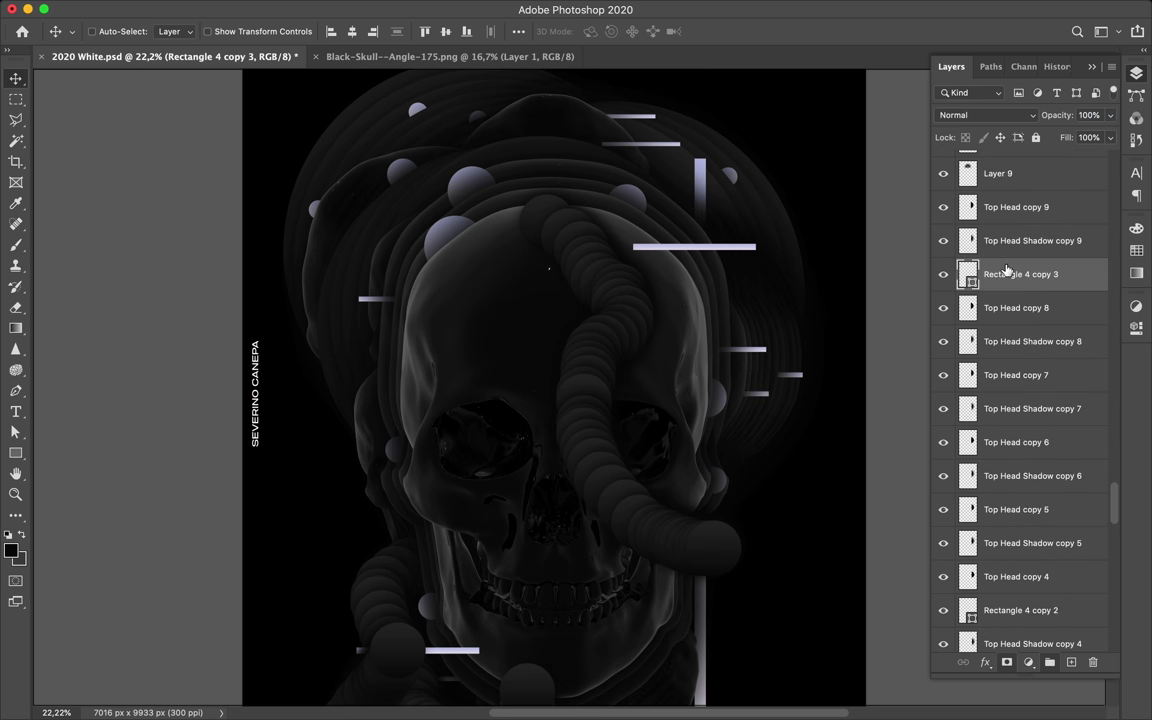
{"action": "scroll", "coordinate": [780, 408], "scroll_direction": "up", "scroll_amount": 5}
{"action": "scroll", "coordinate": [700, 408], "scroll_direction": "down", "scroll_amount": 2}
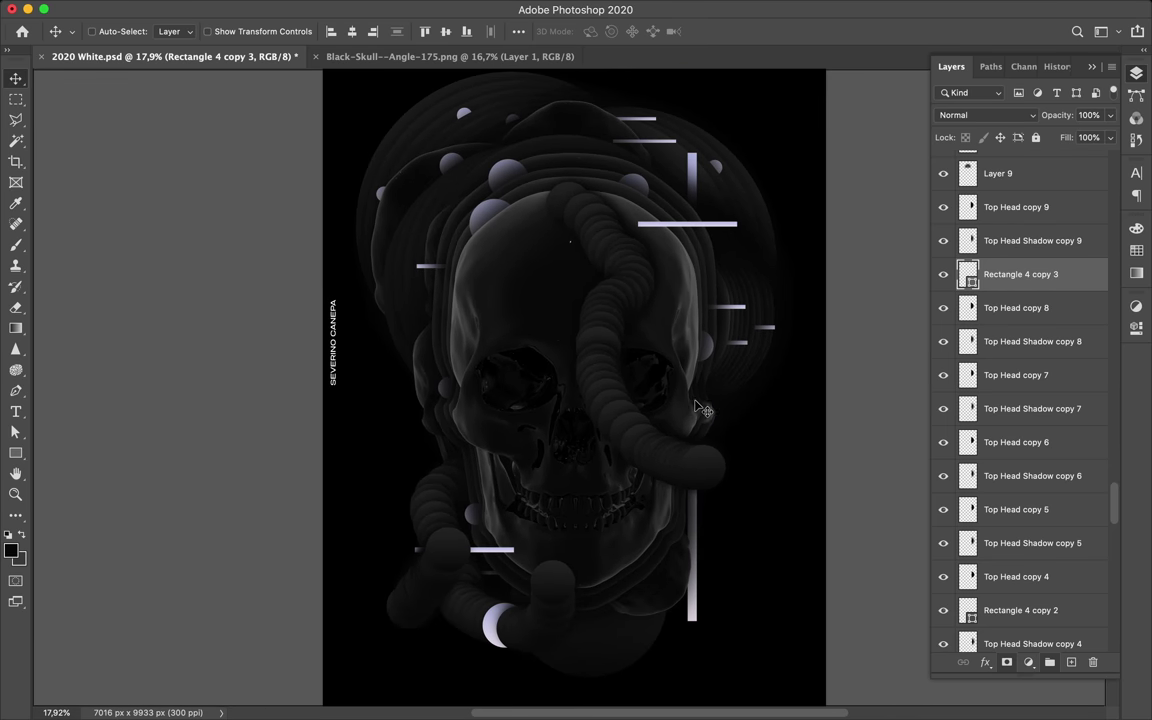
Select the lavender sphere on the forehead and start transforming it.
{"action": "left_click", "coordinate": [490, 212]}
{"action": "left_click", "coordinate": [470, 200]}
{"action": "key", "text": "ctrl+t"}
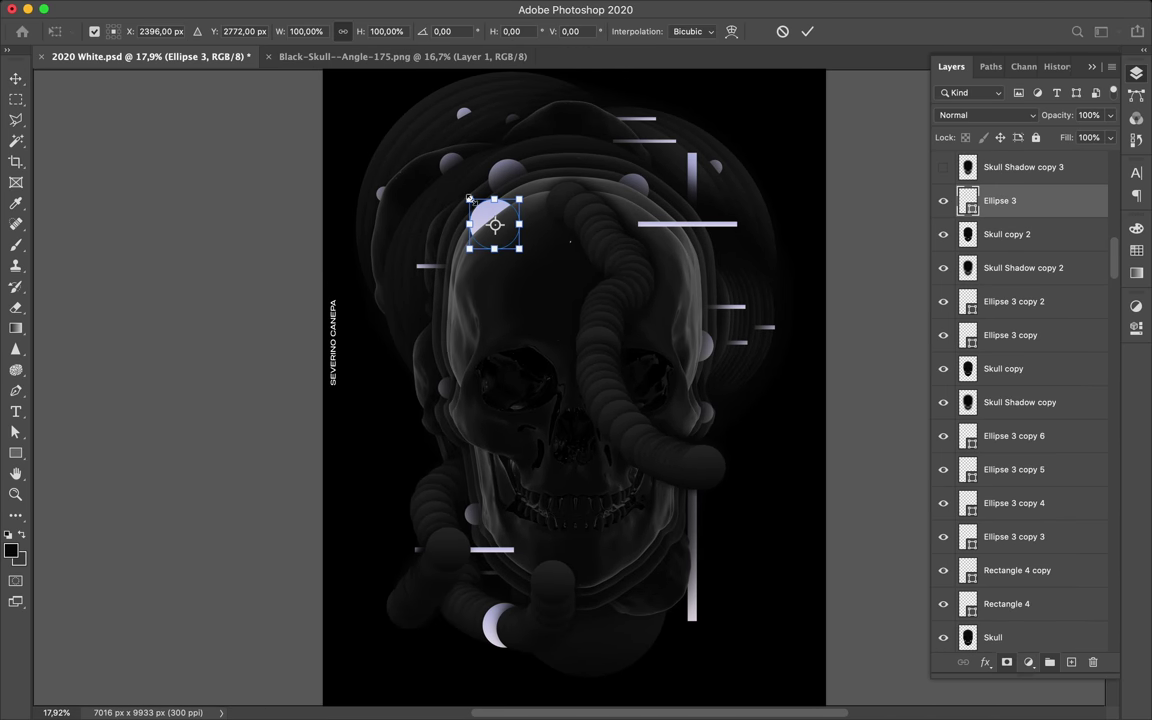
Copy the forehead sphere down to the jaw and move its layer among the Top Head layers.
{"action": "key", "text": "Return"}
{"action": "left_click_drag", "start_coordinate": [486, 212], "coordinate": [645, 585]}
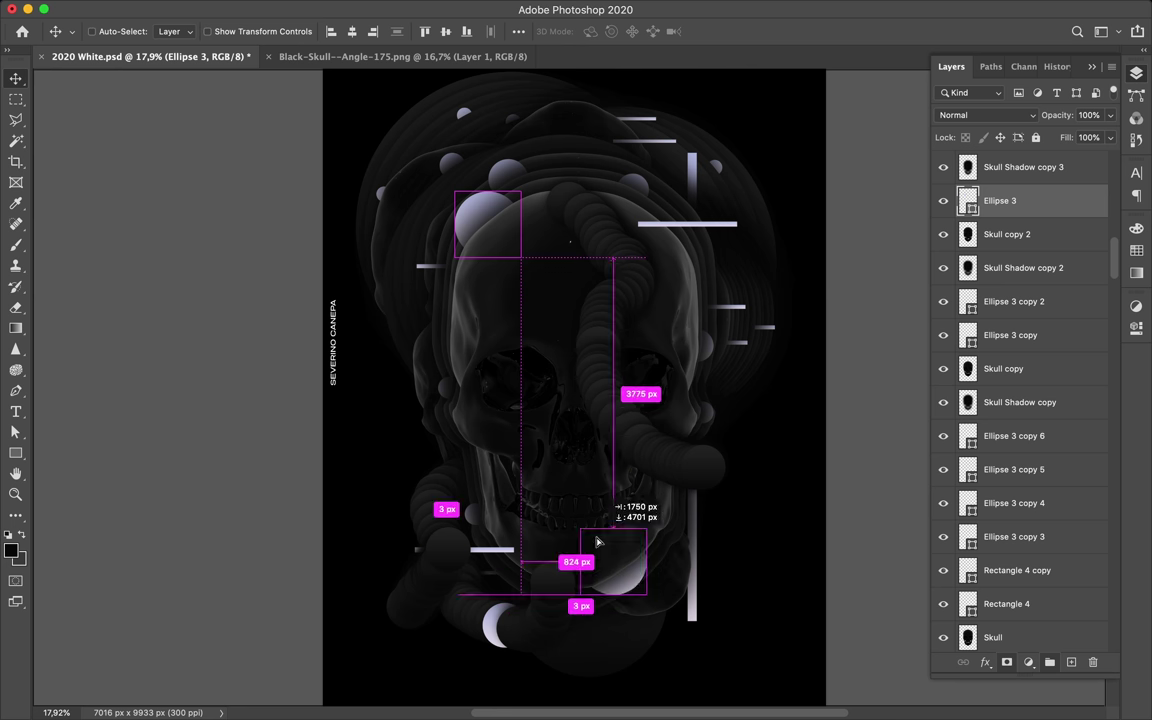
{"action": "key", "text": "ctrl+j"}
{"action": "mouse_move", "coordinate": [1015, 200]}
{"action": "left_mouse_down"}
{"action": "mouse_move", "coordinate": [1042, 357]}
{"action": "mouse_move", "coordinate": [1017, 492]}
{"action": "left_mouse_up"}
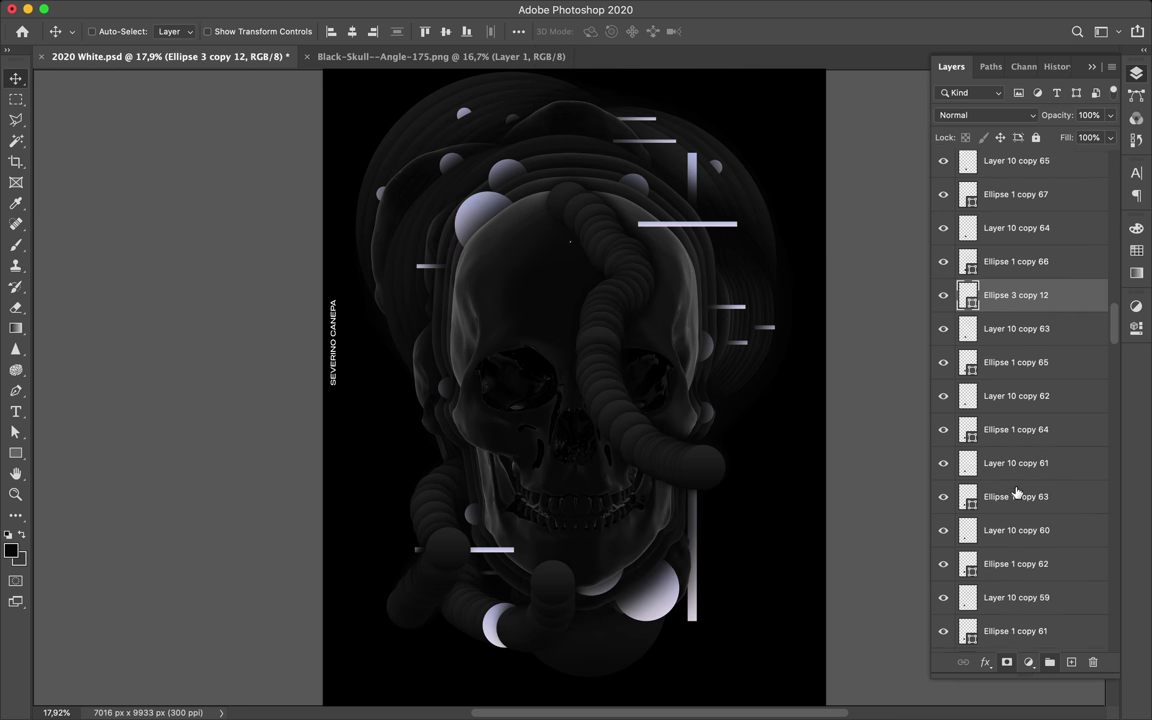
{"action": "left_click_drag", "start_coordinate": [1013, 566], "coordinate": [1015, 560]}
{"action": "mouse_move", "coordinate": [1018, 400]}
{"action": "left_mouse_down"}
{"action": "mouse_move", "coordinate": [1018, 478]}
{"action": "mouse_move", "coordinate": [993, 490]}
{"action": "left_mouse_up"}
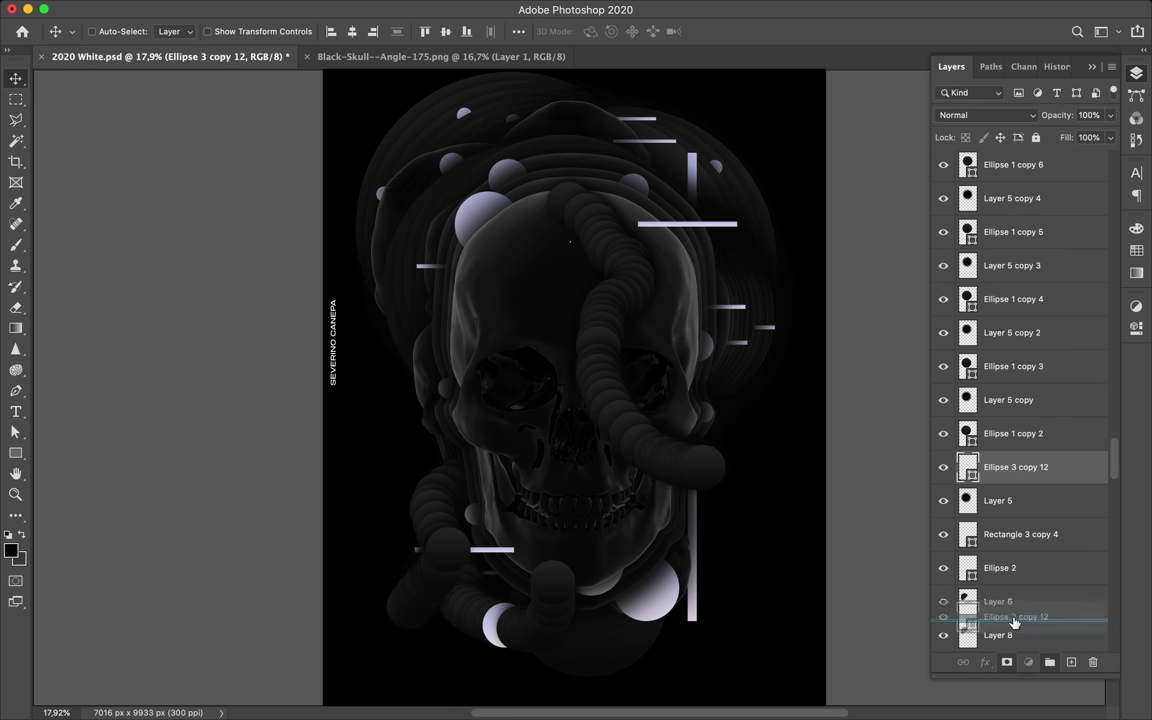
{"action": "mouse_move", "coordinate": [1015, 620]}
{"action": "left_mouse_down"}
{"action": "mouse_move", "coordinate": [1027, 560]}
{"action": "mouse_move", "coordinate": [1018, 577]}
{"action": "left_mouse_up"}
{"action": "left_click_drag", "start_coordinate": [1023, 334], "coordinate": [1020, 610]}
{"action": "left_click_drag", "start_coordinate": [1018, 383], "coordinate": [1018, 632]}
Resize the jaw sphere beside the jaw and tuck it behind the skull layers.
{"action": "key", "text": "ctrl+t"}
{"action": "left_click_drag", "start_coordinate": [643, 621], "coordinate": [662, 627]}
{"action": "key", "text": "Return"}
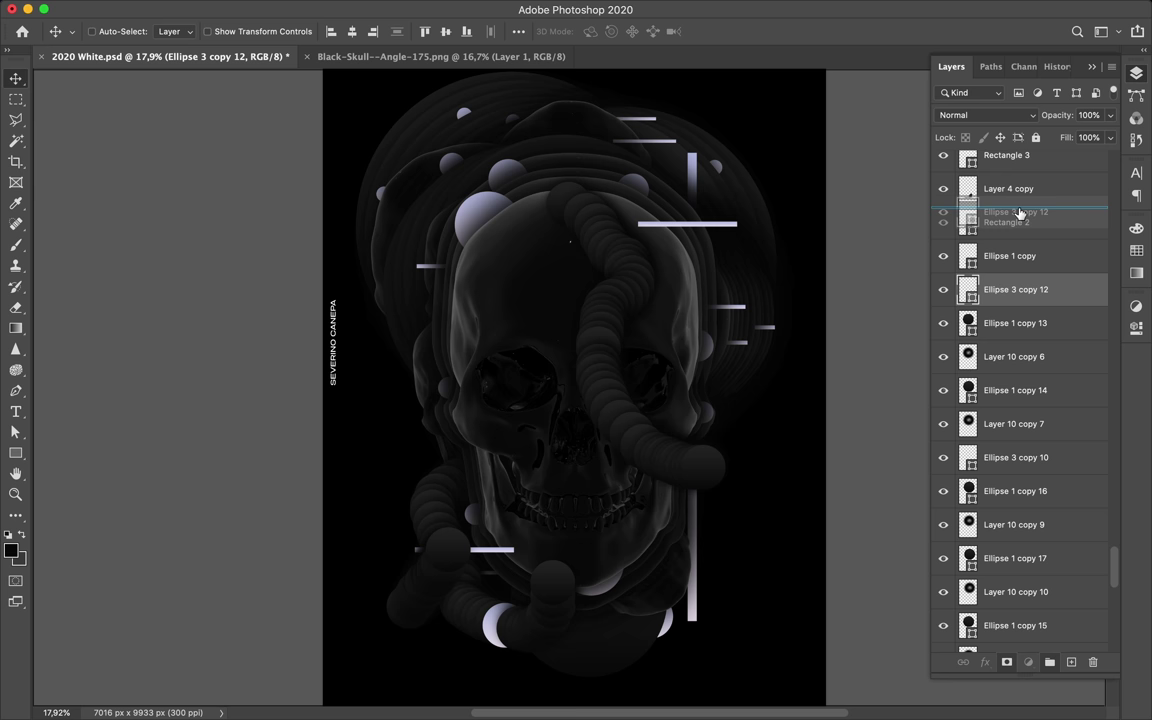
{"action": "left_click_drag", "start_coordinate": [1018, 265], "coordinate": [1022, 222]}
{"action": "left_click", "coordinate": [463, 116], "text": "ctrl"}
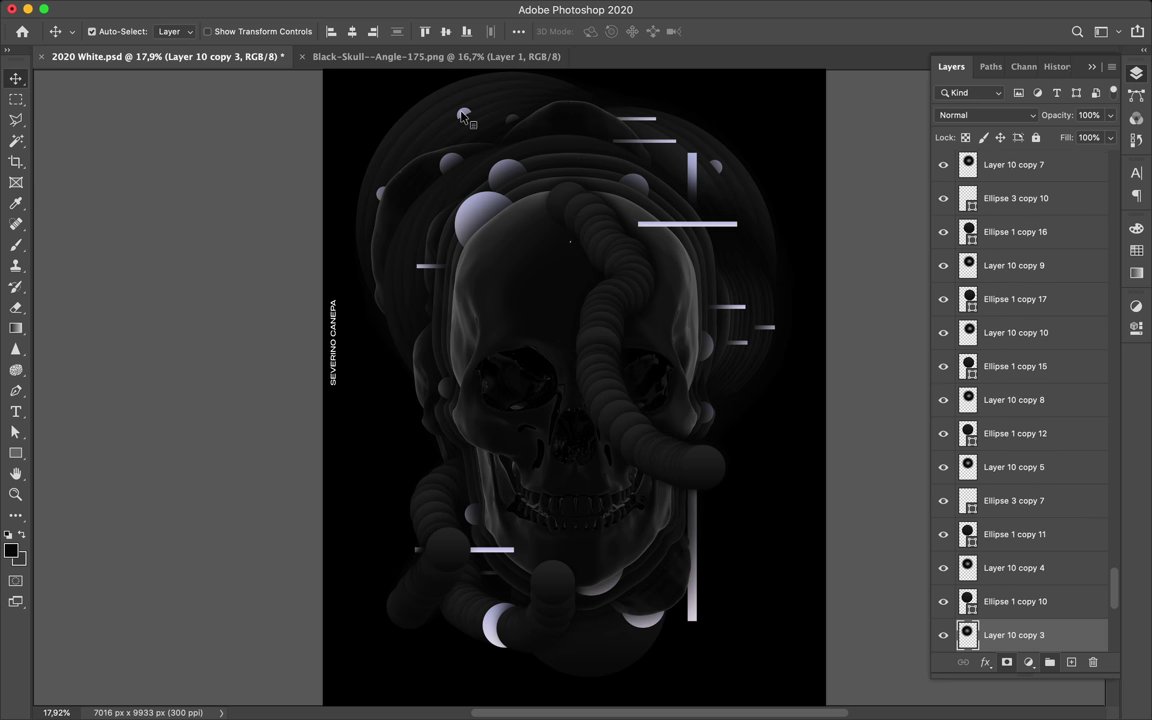
Copy the small top sphere against the skull's left, below Layer 10 copy 2.
{"action": "left_click", "coordinate": [519, 174], "text": "ctrl"}
{"action": "left_click_drag", "start_coordinate": [465, 136], "coordinate": [406, 386]}
{"action": "scroll", "coordinate": [418, 388], "scroll_direction": "up", "scroll_amount": 3}
{"action": "left_click_drag", "start_coordinate": [285, 410], "coordinate": [285, 410]}
{"action": "left_click_drag", "start_coordinate": [1010, 635], "coordinate": [1003, 570]}
{"action": "scroll", "coordinate": [540, 593], "scroll_direction": "down", "scroll_amount": 1}
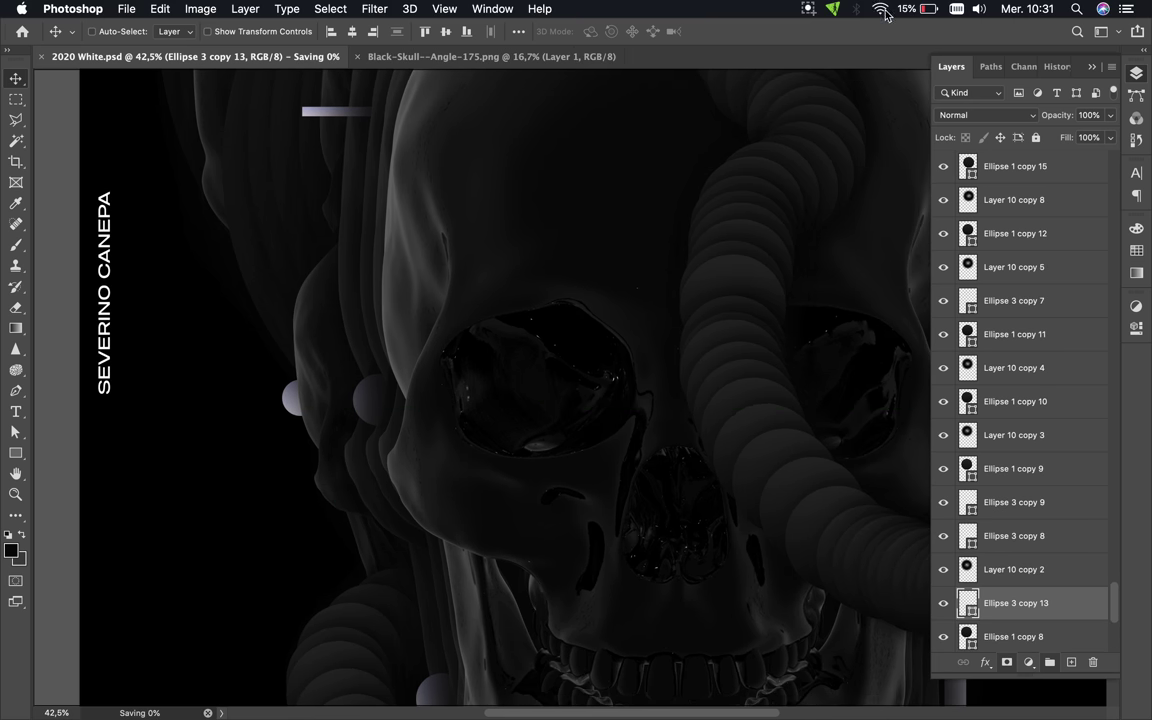
Raise a sphere copy to the top of the layer stack and move it onto the left eye socket.
{"action": "key", "text": "ctrl+0"}
{"action": "scroll", "coordinate": [616, 315], "scroll_direction": "up", "scroll_amount": 2}
{"action": "scroll", "coordinate": [616, 316], "scroll_direction": "up", "scroll_amount": 3}
{"action": "scroll", "coordinate": [620, 318], "scroll_direction": "down", "scroll_amount": 1}
{"action": "left_click", "coordinate": [637, 326], "text": "ctrl"}
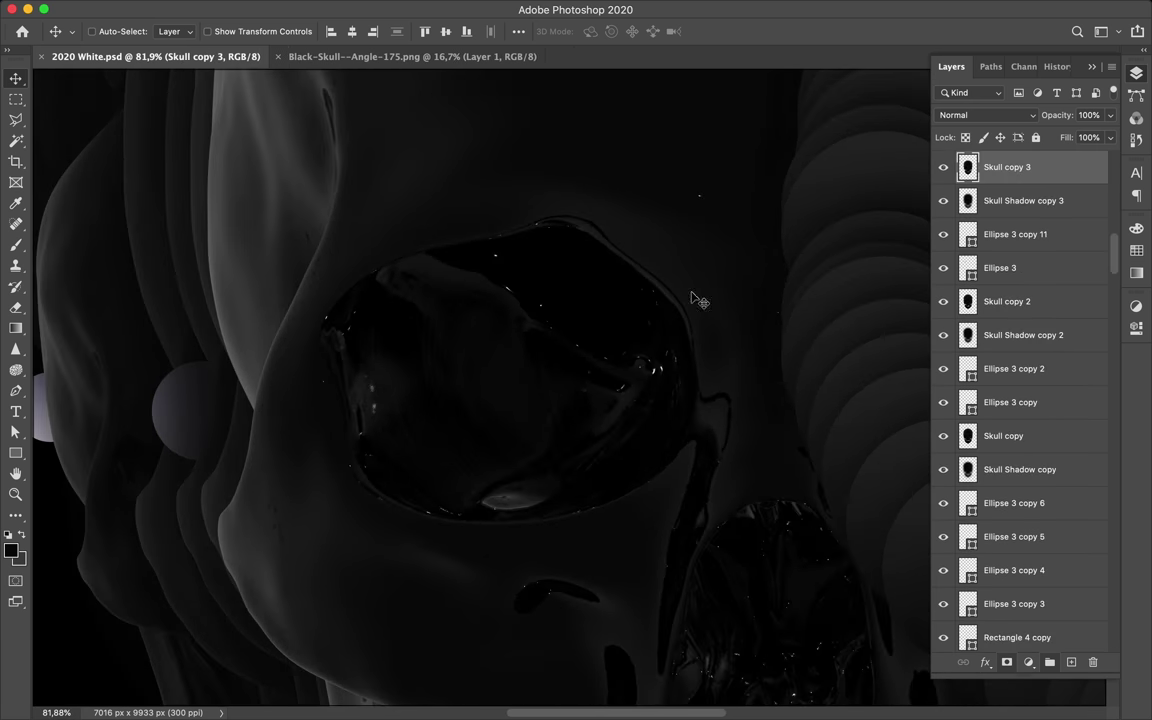
{"action": "scroll", "coordinate": [198, 429], "scroll_direction": "down", "scroll_amount": 3}
{"action": "scroll", "coordinate": [198, 429], "scroll_direction": "down", "scroll_amount": 1}
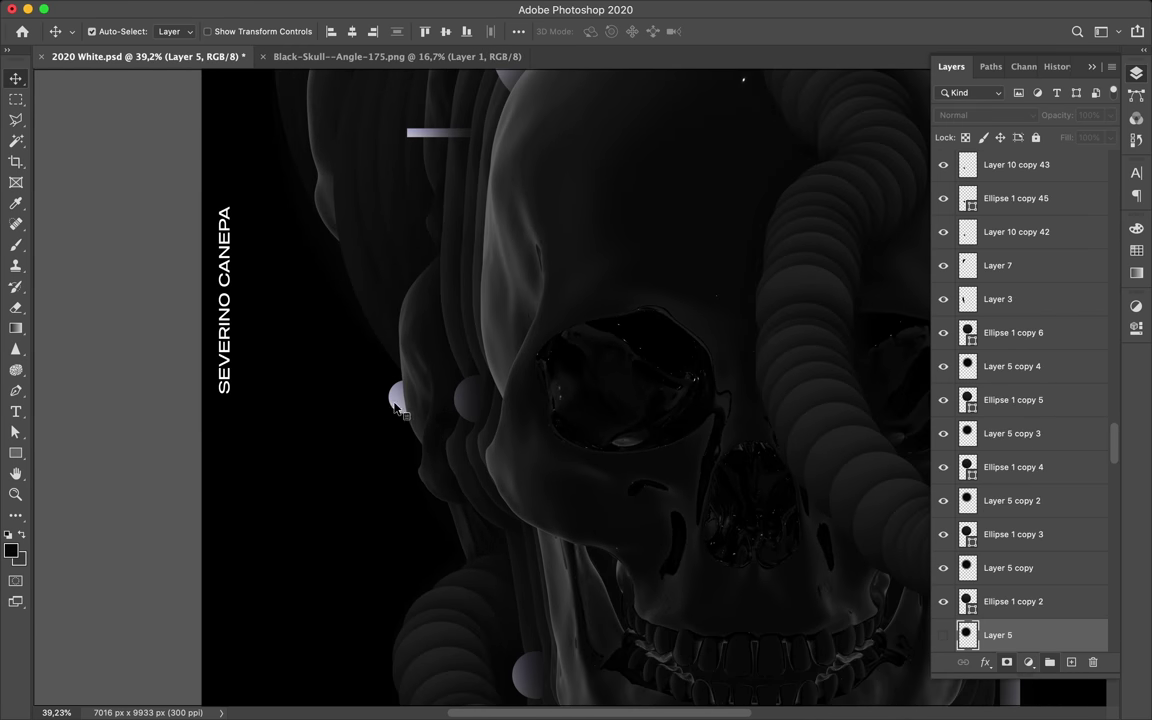
{"action": "left_click_drag", "start_coordinate": [944, 523], "coordinate": [1042, 80]}
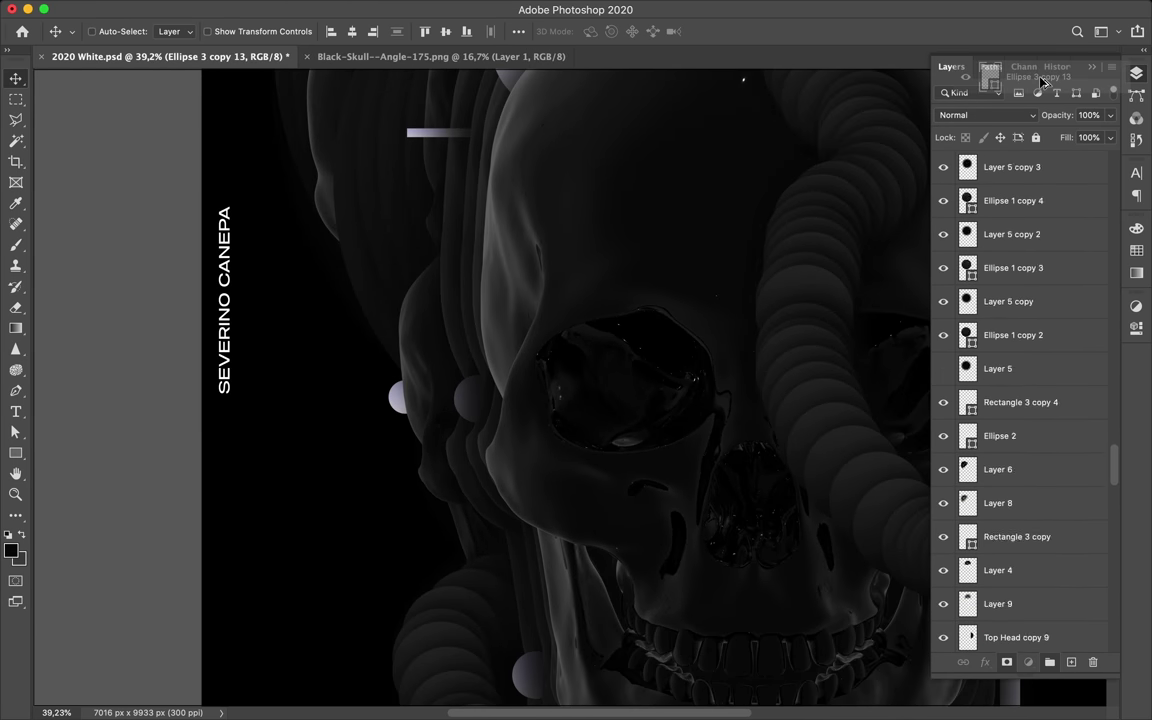
{"action": "left_click_drag", "start_coordinate": [1042, 80], "coordinate": [1028, 177]}
{"action": "left_click_drag", "start_coordinate": [622, 404], "coordinate": [889, 352]}
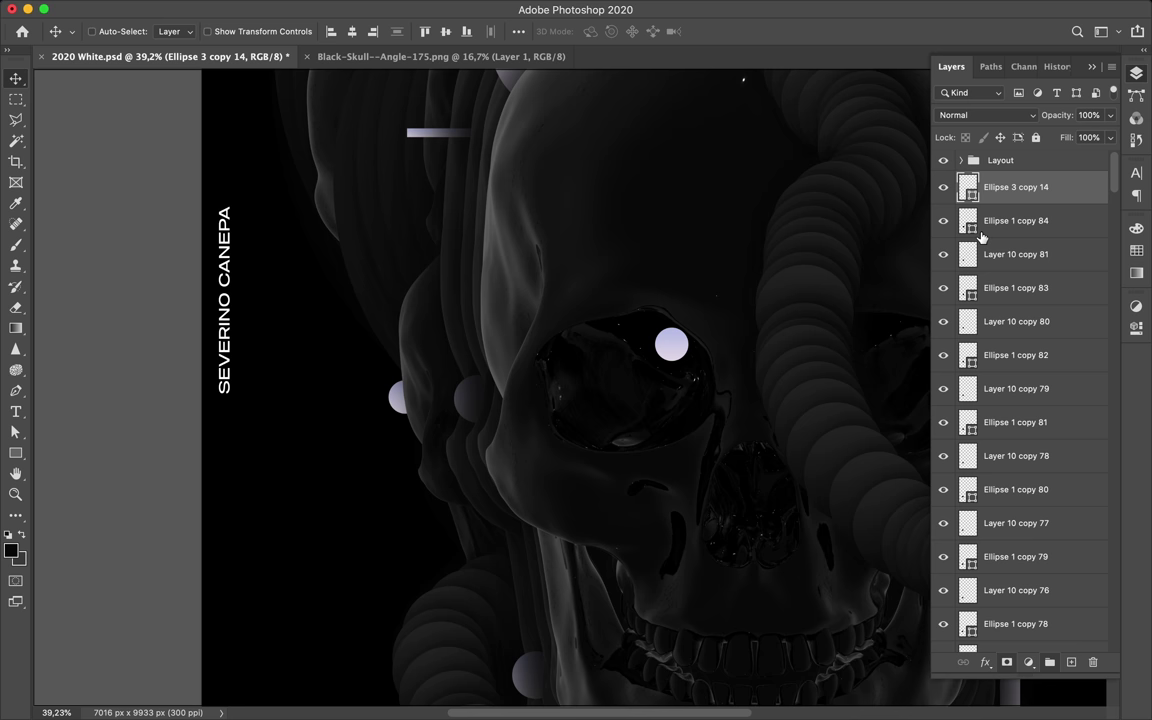
Browse the Layers panel, selecting the skull's shadow layer and nearby layers.
{"action": "left_click", "coordinate": [1065, 478]}
{"action": "scroll", "coordinate": [1064, 477], "scroll_direction": "down", "scroll_amount": 3}
{"action": "scroll", "coordinate": [1064, 477], "scroll_direction": "down", "scroll_amount": 3}
{"action": "scroll", "coordinate": [1064, 477], "scroll_direction": "down", "scroll_amount": 3}
{"action": "scroll", "coordinate": [1040, 510], "scroll_direction": "down", "scroll_amount": 1}
{"action": "scroll", "coordinate": [1023, 540], "scroll_direction": "down", "scroll_amount": 3}
{"action": "scroll", "coordinate": [1023, 540], "scroll_direction": "down", "scroll_amount": 3}
{"action": "scroll", "coordinate": [1023, 540], "scroll_direction": "down", "scroll_amount": 3}
{"action": "scroll", "coordinate": [1025, 541], "scroll_direction": "down", "scroll_amount": 5}
{"action": "left_click", "coordinate": [1010, 625]}
{"action": "scroll", "coordinate": [1023, 597], "scroll_direction": "up", "scroll_amount": 5}
{"action": "scroll", "coordinate": [1023, 597], "scroll_direction": "up", "scroll_amount": 3}
{"action": "left_click", "coordinate": [946, 582]}
{"action": "scroll", "coordinate": [689, 378], "scroll_direction": "up", "scroll_amount": 5}
{"action": "scroll", "coordinate": [527, 380], "scroll_direction": "down", "scroll_amount": 5}
Enlarge Ellipse 3 copy 14 over the left eye socket with Free Transform.
{"action": "left_click", "coordinate": [527, 375], "text": "ctrl"}
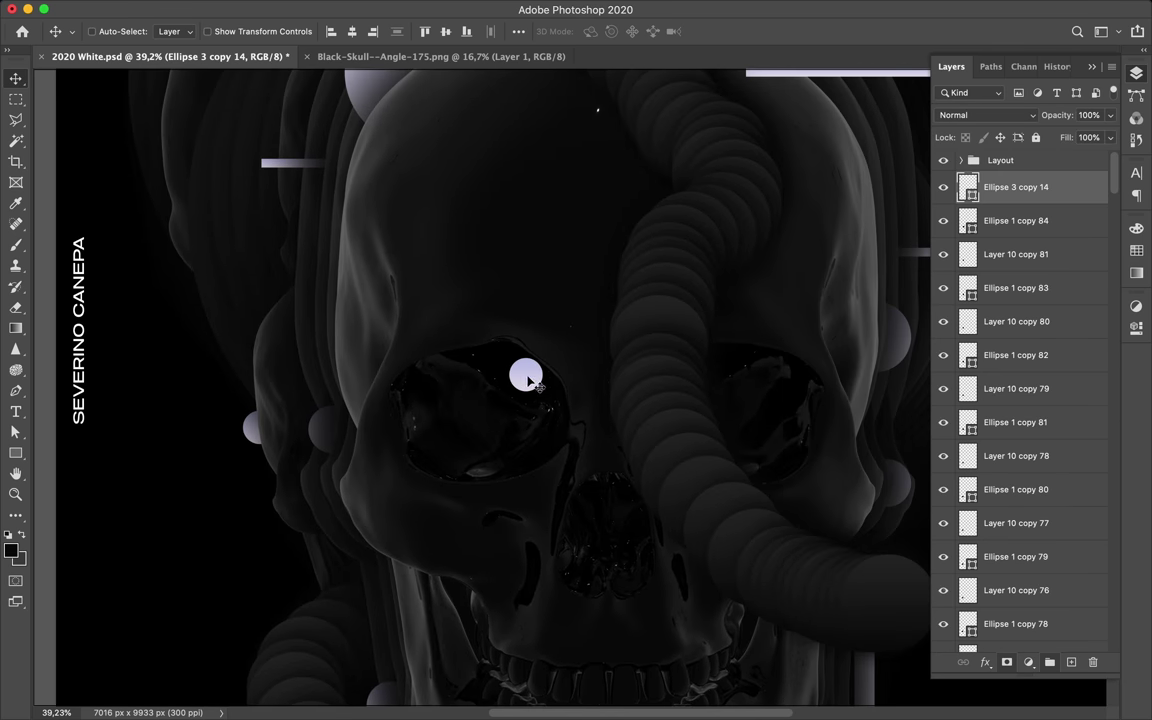
{"action": "key", "text": "ctrl+t"}
{"action": "key", "text": "Return"}
{"action": "mouse_move", "coordinate": [527, 378]}
{"action": "left_mouse_down"}
{"action": "mouse_move", "coordinate": [492, 440]}
{"action": "mouse_move", "coordinate": [522, 403]}
{"action": "left_mouse_up"}
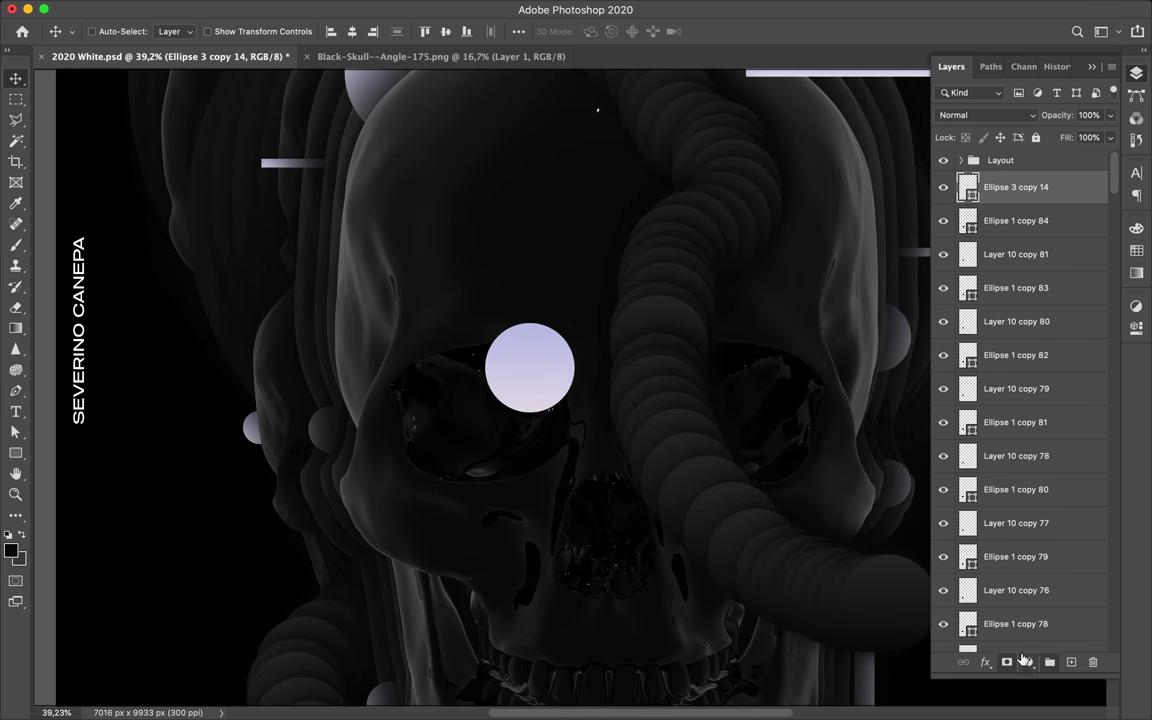
Check the Layout group, ellipse path and Layer 10 copy, clear the layer filter, reselect the eye sphere.
{"action": "left_click", "coordinate": [1000, 160]}
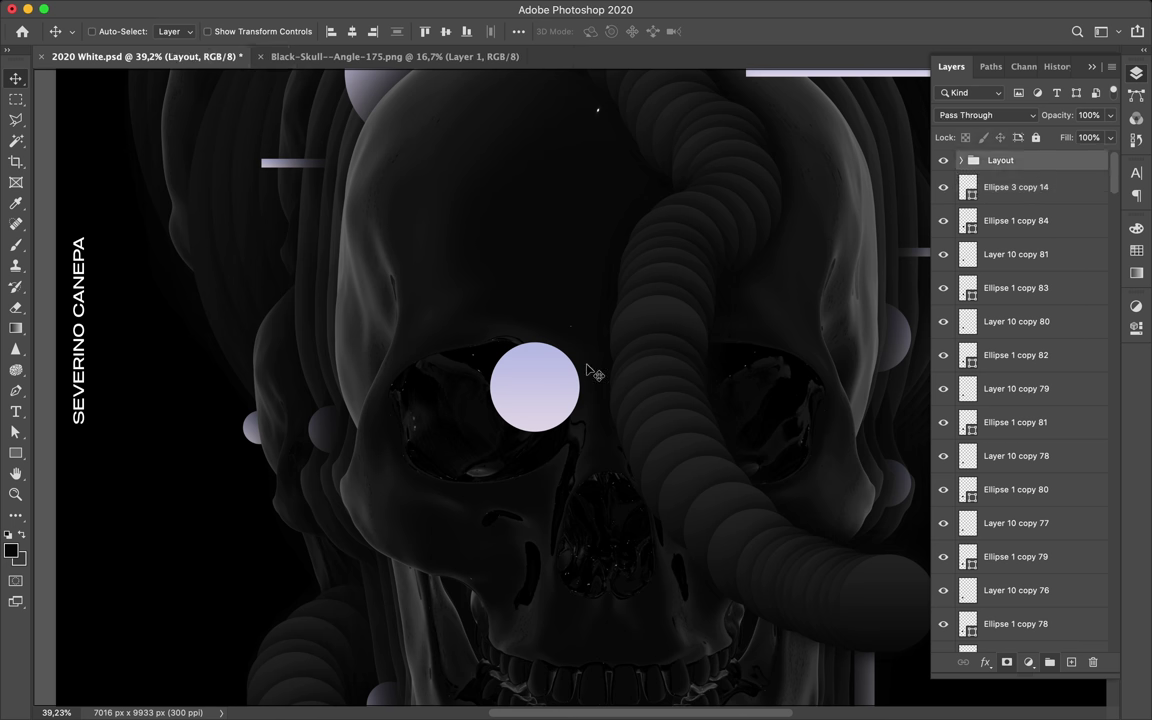
{"action": "key", "text": "a"}
{"action": "left_click", "coordinate": [531, 330]}
{"action": "scroll", "coordinate": [1010, 400], "scroll_direction": "down", "scroll_amount": 15}
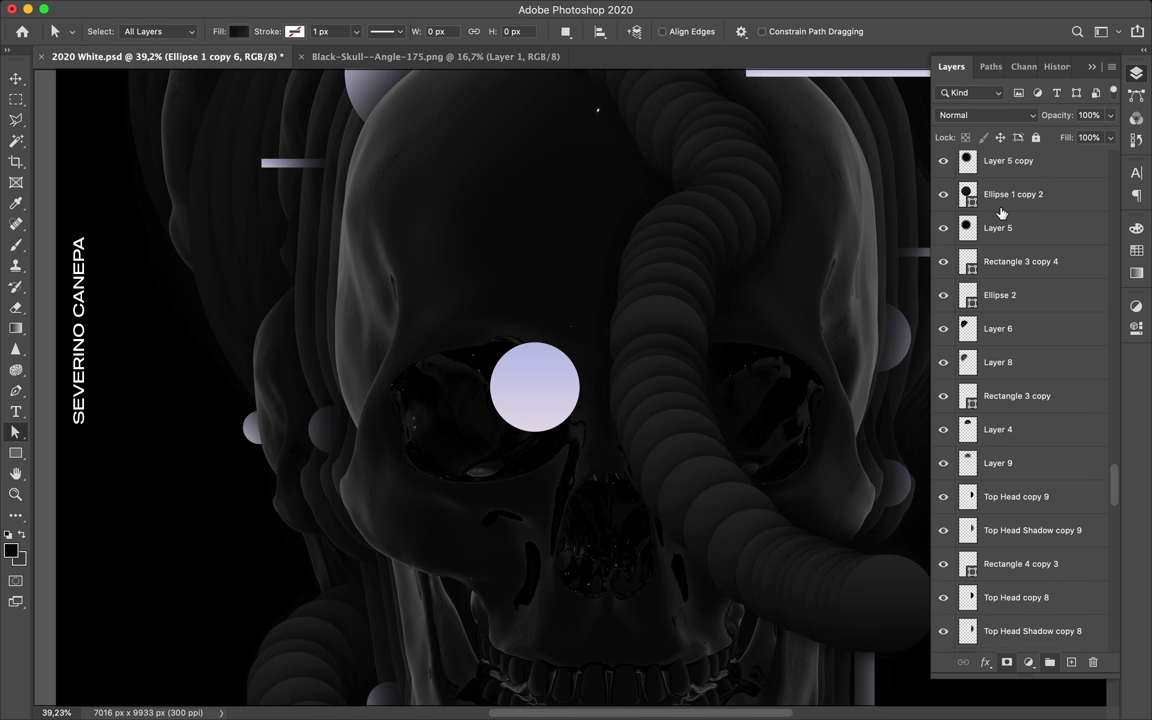
{"action": "left_click", "coordinate": [1018, 536]}
{"action": "left_click", "coordinate": [1113, 94]}
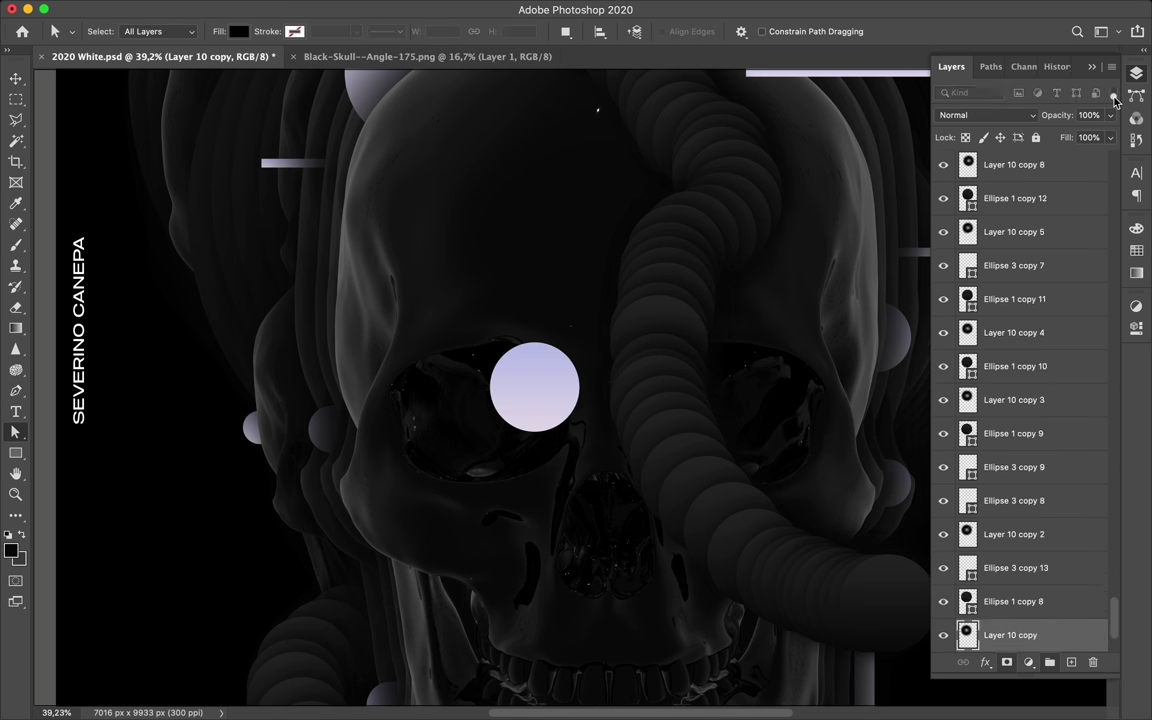
{"action": "scroll", "coordinate": [1053, 241], "scroll_direction": "up", "scroll_amount": 10}
{"action": "key", "text": "v"}
{"action": "left_click", "coordinate": [552, 390], "text": "ctrl"}
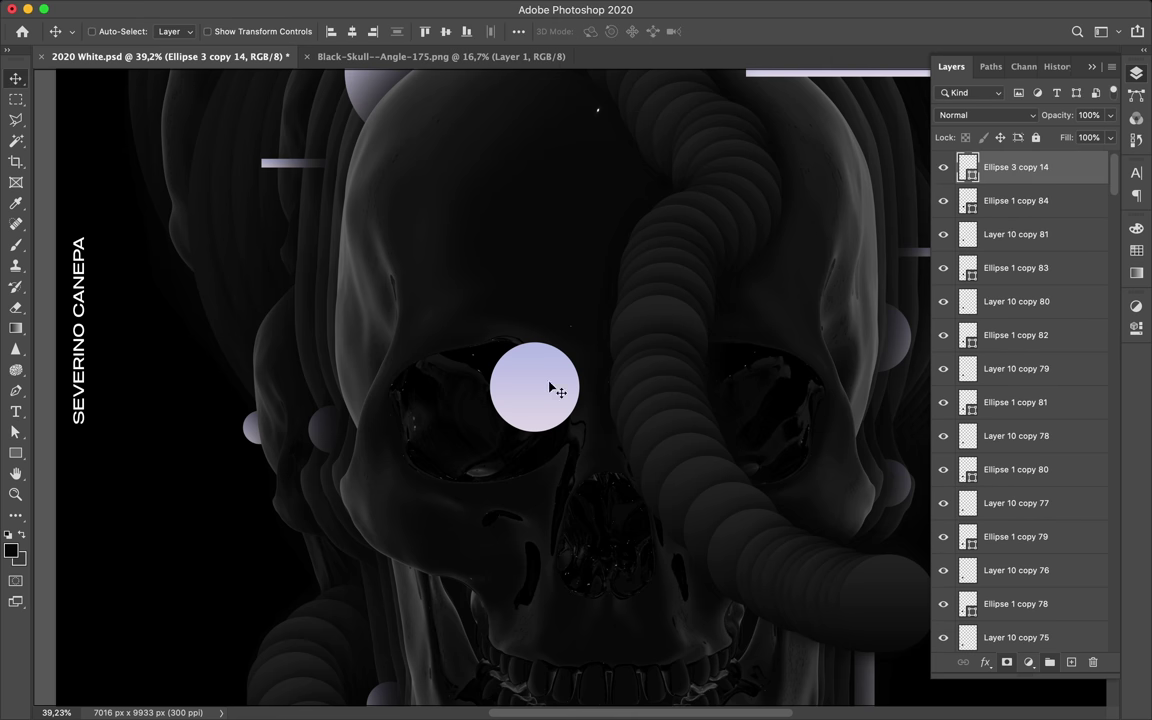
Lower the eye sphere's fill to 11%, rasterize it, and erase its upper-right part over the socket rim.
{"action": "left_click_drag", "start_coordinate": [1050, 158], "coordinate": [1041, 158]}
{"action": "scroll", "coordinate": [674, 306], "scroll_direction": "up", "scroll_amount": 6}
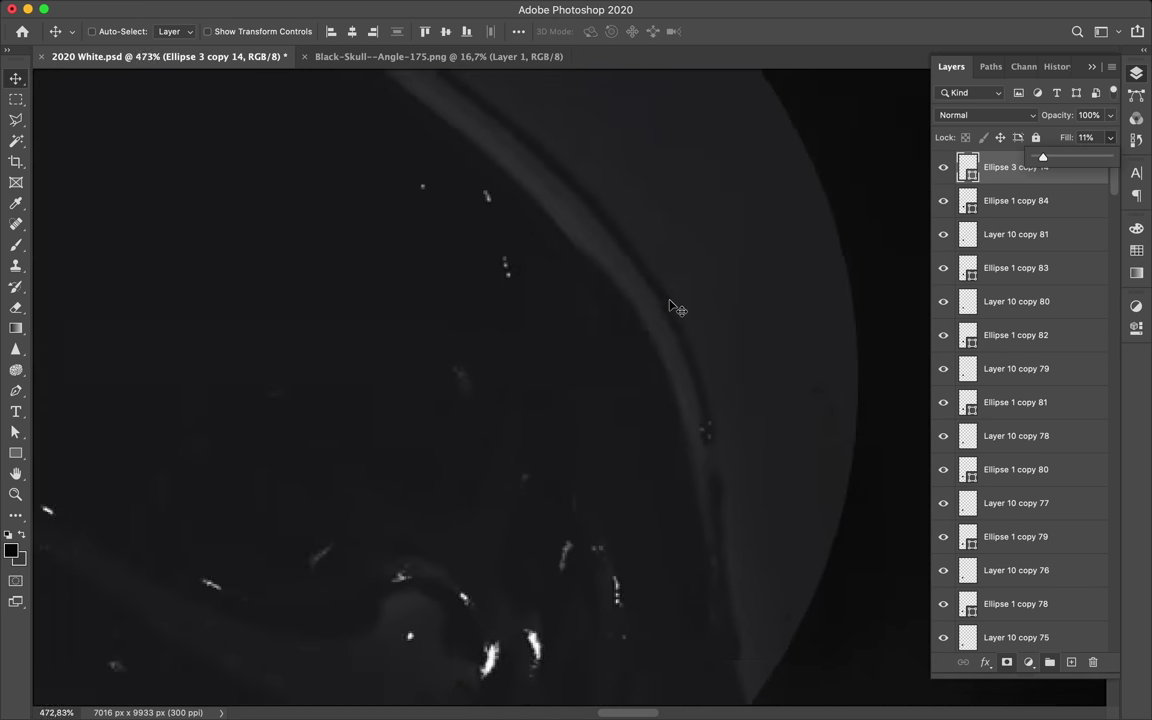
{"action": "scroll", "coordinate": [674, 306], "scroll_direction": "down", "scroll_amount": 2}
{"action": "key", "text": "e"}
{"action": "left_click", "coordinate": [476, 138]}
{"action": "key", "text": "Return"}
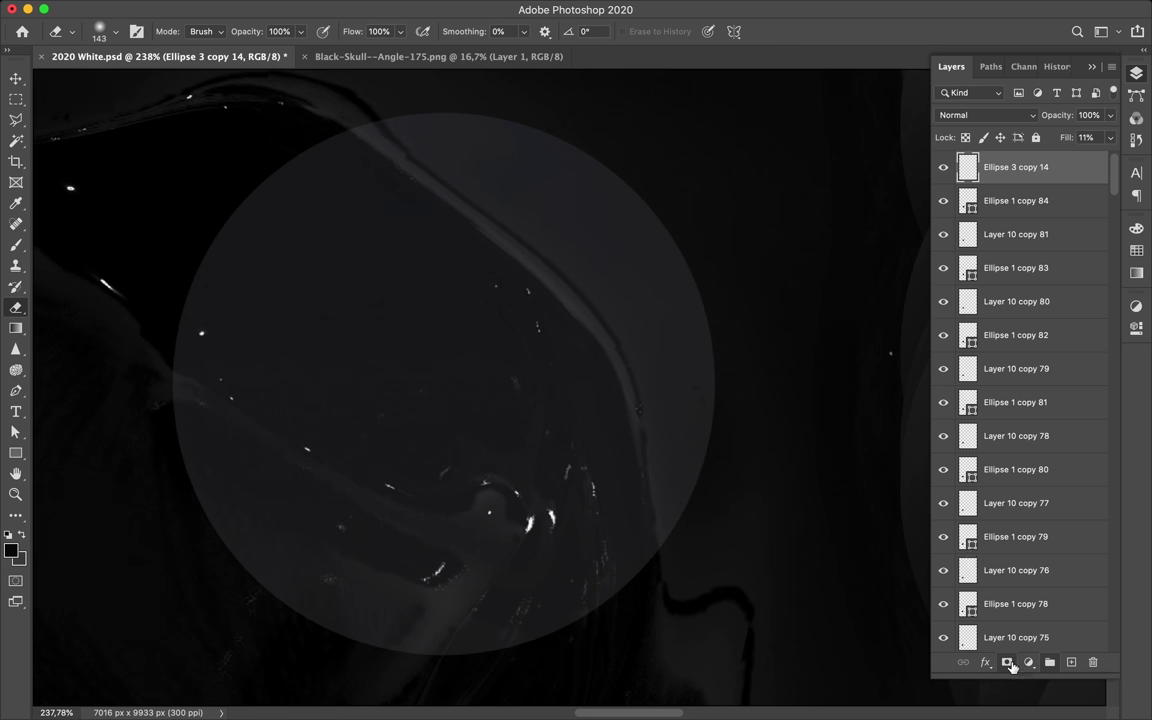
{"action": "mouse_move", "coordinate": [585, 228]}
{"action": "left_mouse_down"}
{"action": "mouse_move", "coordinate": [507, 116]}
{"action": "mouse_move", "coordinate": [684, 316]}
{"action": "left_mouse_up"}
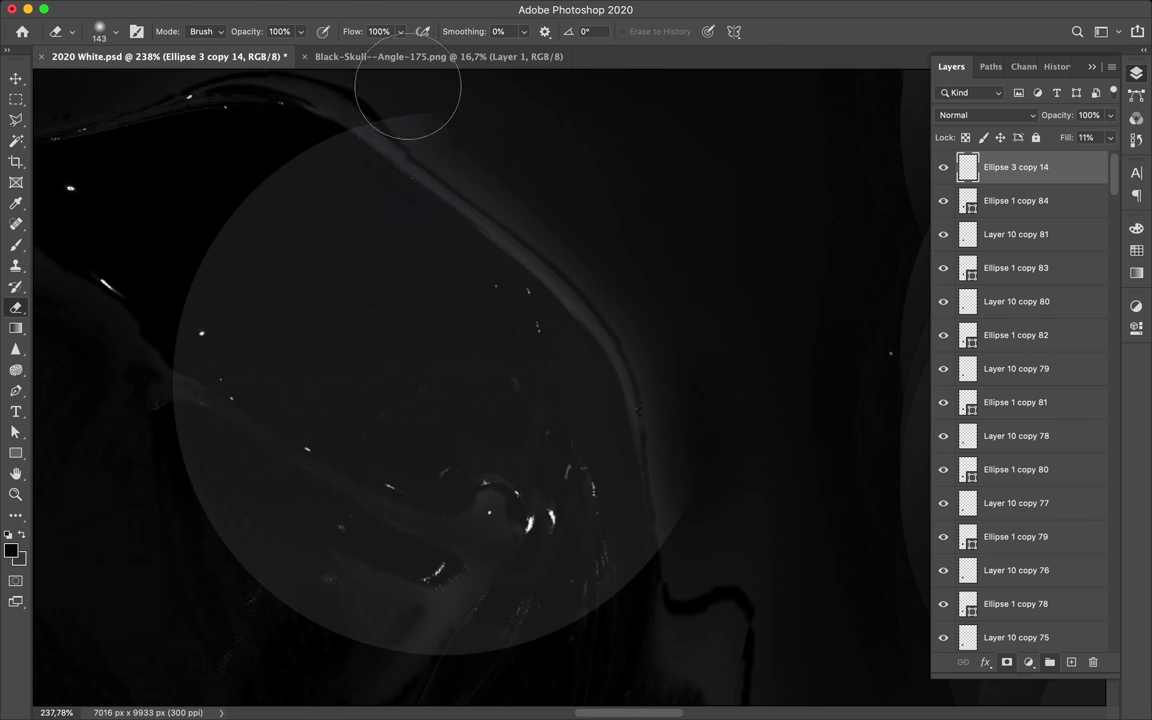
Set the eraser to size 20, restore the sphere's fill to 100%, then shrink the eraser to 7.
{"action": "right_click", "coordinate": [617, 289]}
{"action": "left_click_drag", "start_coordinate": [690, 247], "coordinate": [668, 247]}
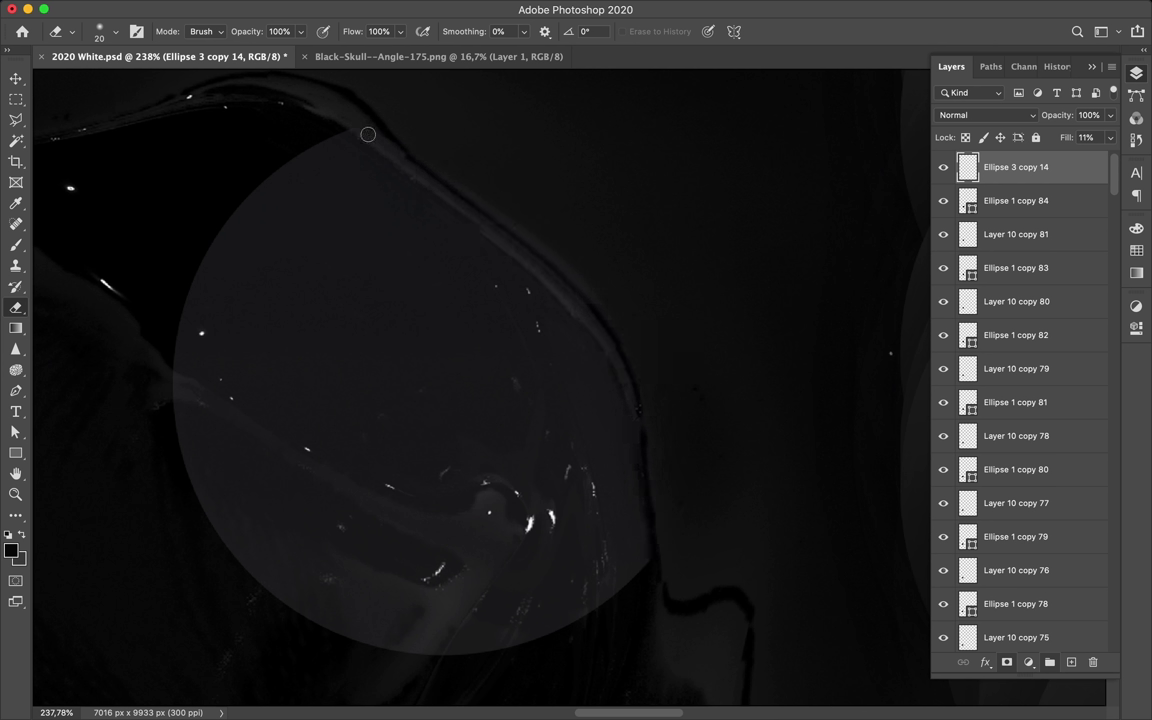
{"action": "left_click_drag", "start_coordinate": [1110, 137], "coordinate": [1108, 158]}
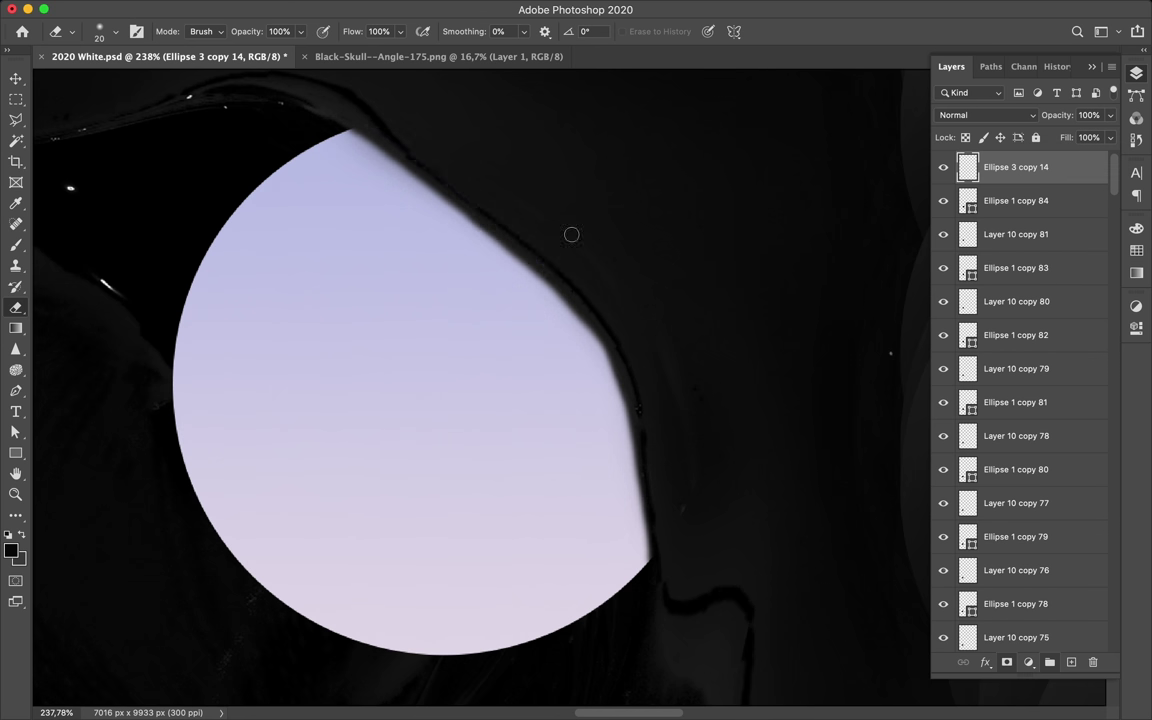
{"action": "scroll", "coordinate": [590, 244], "scroll_direction": "up", "scroll_amount": 2}
{"action": "scroll", "coordinate": [417, 136], "scroll_direction": "up", "scroll_amount": 3}
{"action": "right_click", "coordinate": [417, 136]}
{"action": "key", "text": "Return"}
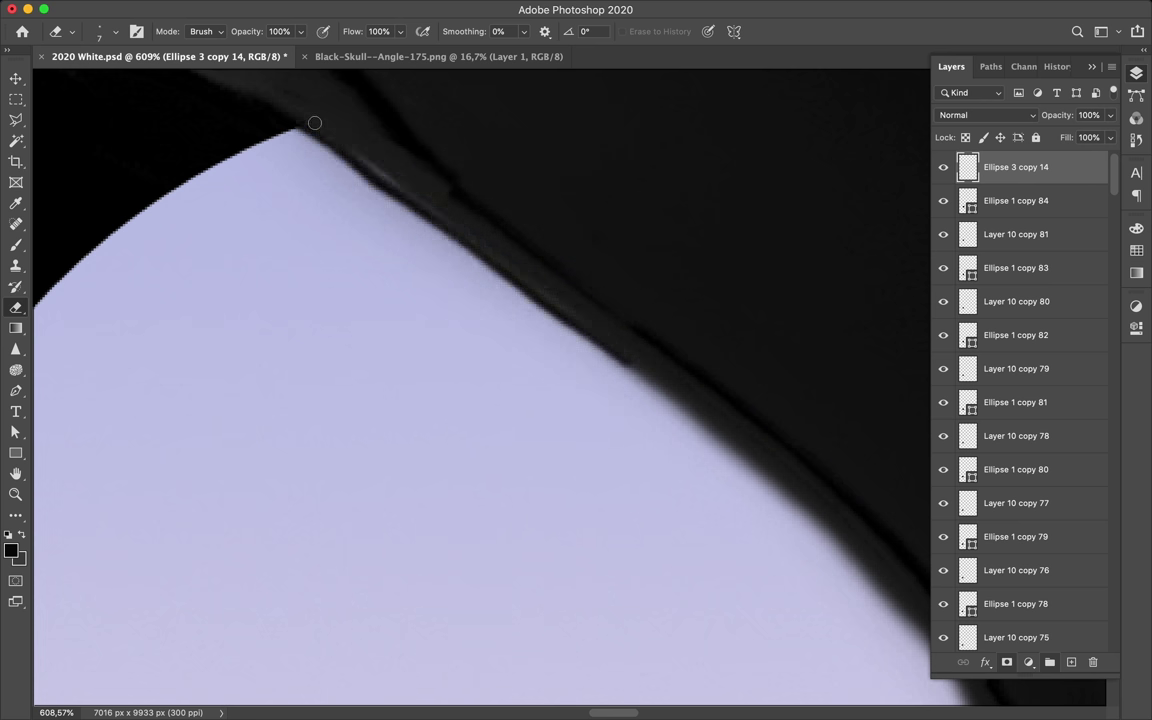
Erase the light streak along the socket edge, following the sphere's curve, then zoom out.
{"action": "left_click_drag", "start_coordinate": [314, 122], "coordinate": [310, 110]}
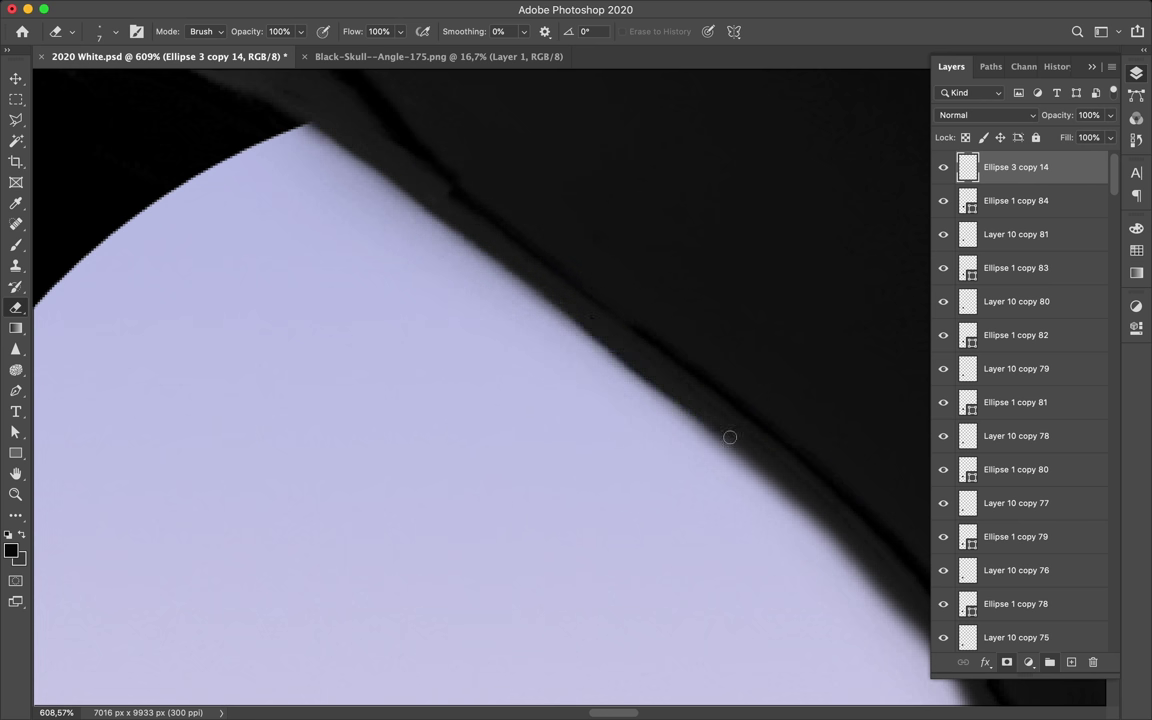
{"action": "left_click_drag", "start_coordinate": [730, 437], "coordinate": [380, 240]}
{"action": "mouse_move", "coordinate": [611, 442]}
{"action": "left_mouse_down"}
{"action": "mouse_move", "coordinate": [458, 206]}
{"action": "mouse_move", "coordinate": [506, 169]}
{"action": "left_mouse_up"}
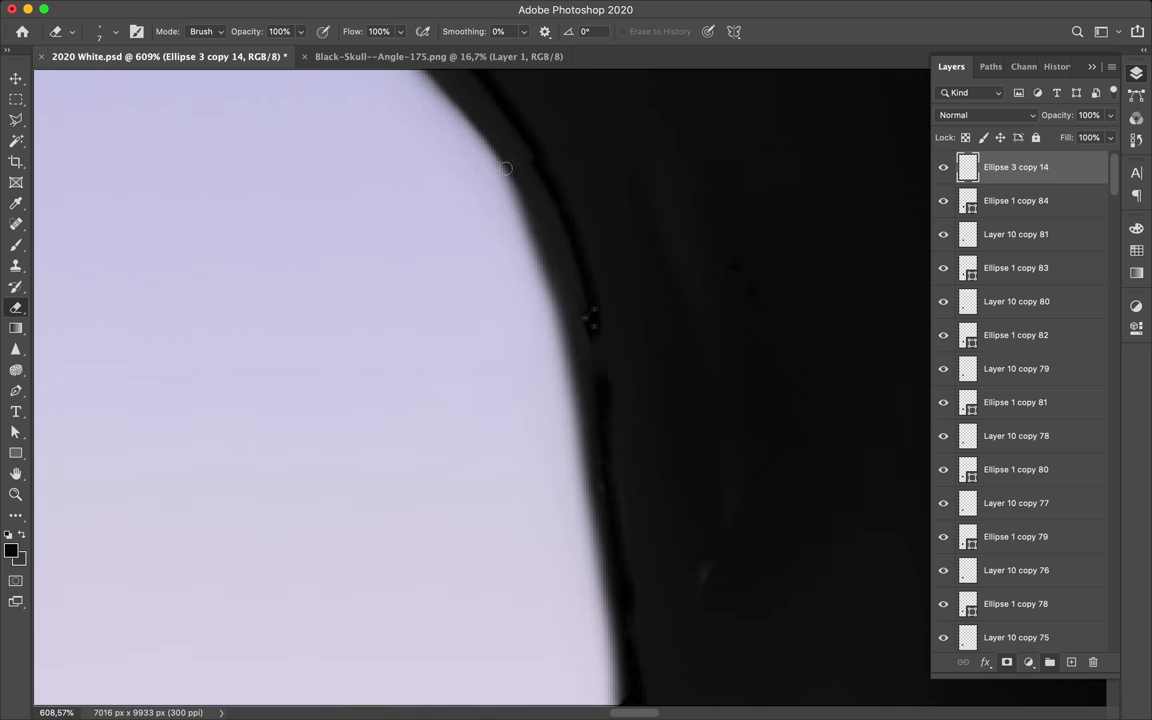
{"action": "left_click_drag", "start_coordinate": [629, 609], "coordinate": [576, 101]}
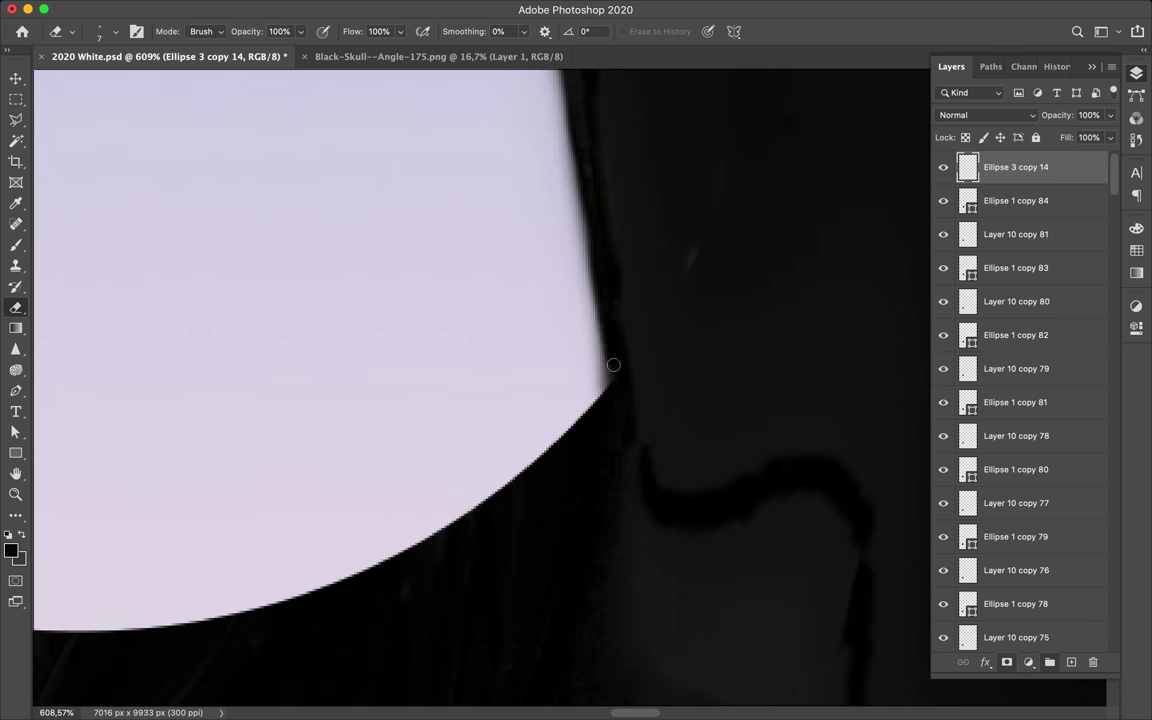
{"action": "scroll", "coordinate": [605, 293], "scroll_direction": "down", "scroll_amount": 5}
{"action": "scroll", "coordinate": [605, 293], "scroll_direction": "down", "scroll_amount": 5}
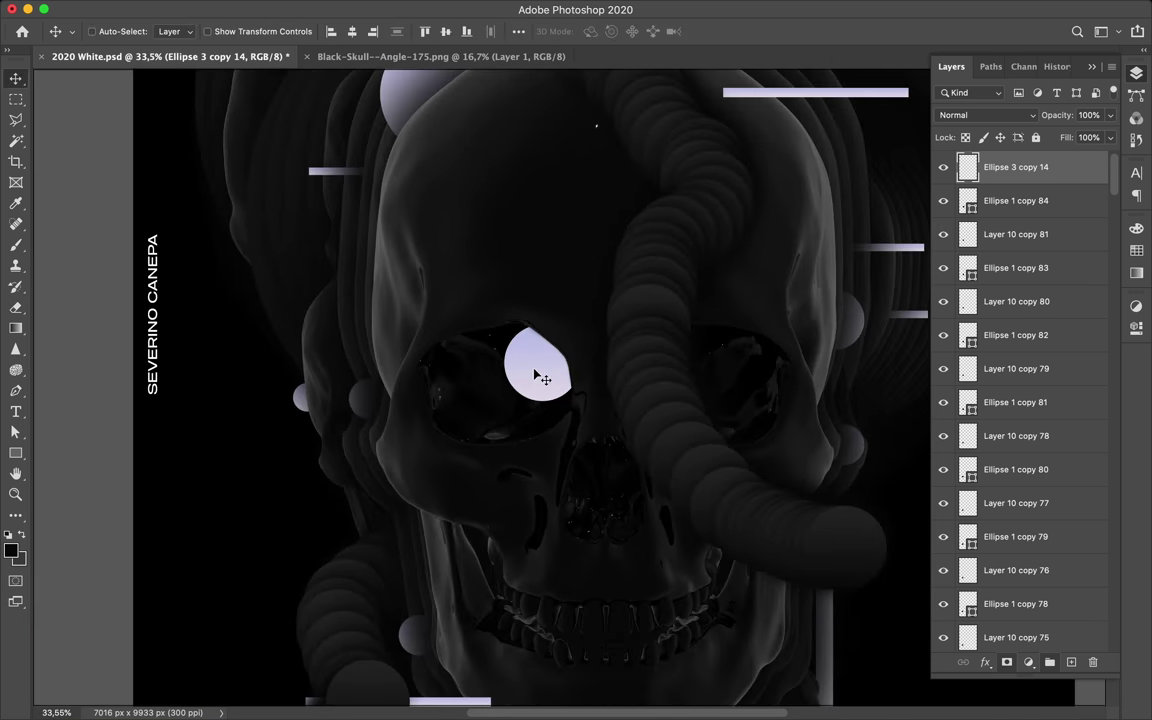
Give the eye sphere an Inner Shadow at 65% opacity, distance 38, size 106.
{"action": "double_click", "coordinate": [968, 168]}
{"action": "left_click_drag", "start_coordinate": [870, 138], "coordinate": [997, 138]}
{"action": "left_click", "coordinate": [671, 292]}
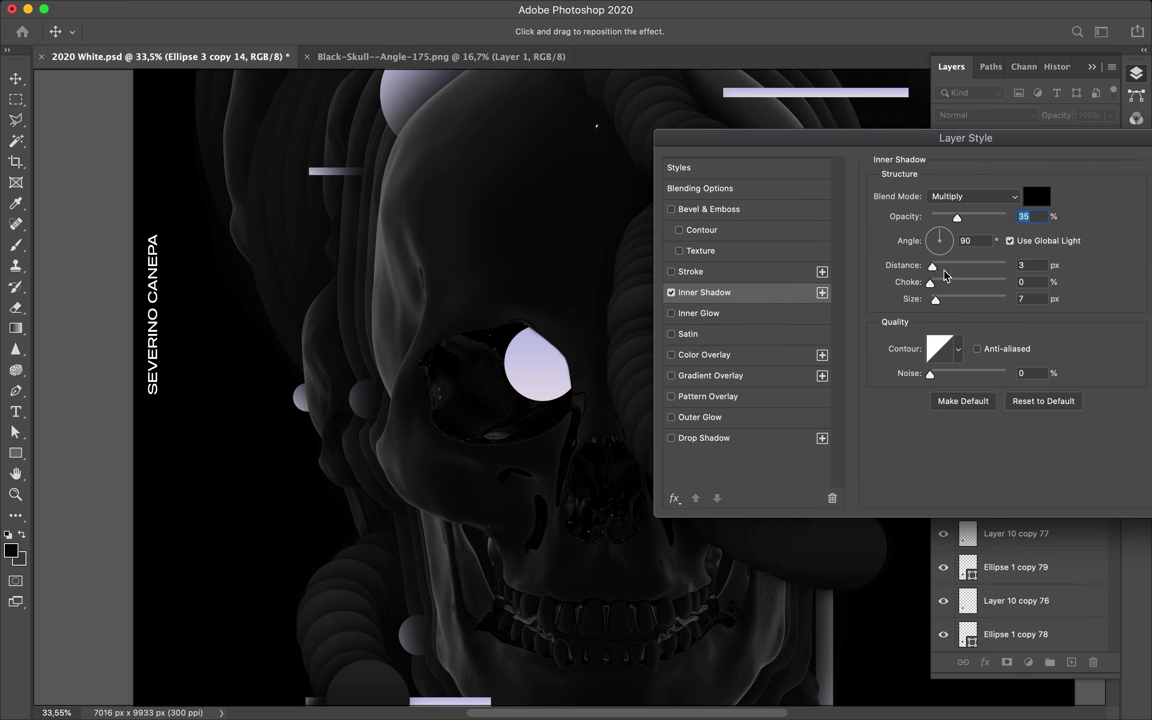
{"action": "left_click_drag", "start_coordinate": [936, 299], "coordinate": [965, 299]}
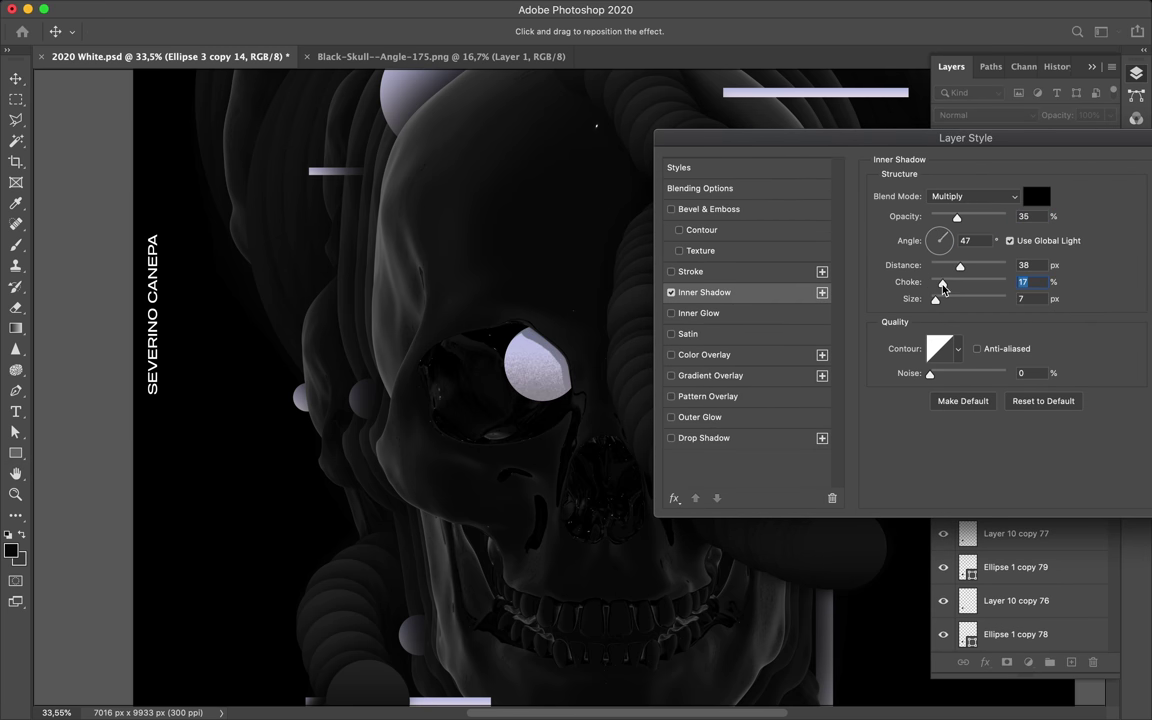
{"action": "left_click_drag", "start_coordinate": [957, 217], "coordinate": [968, 219]}
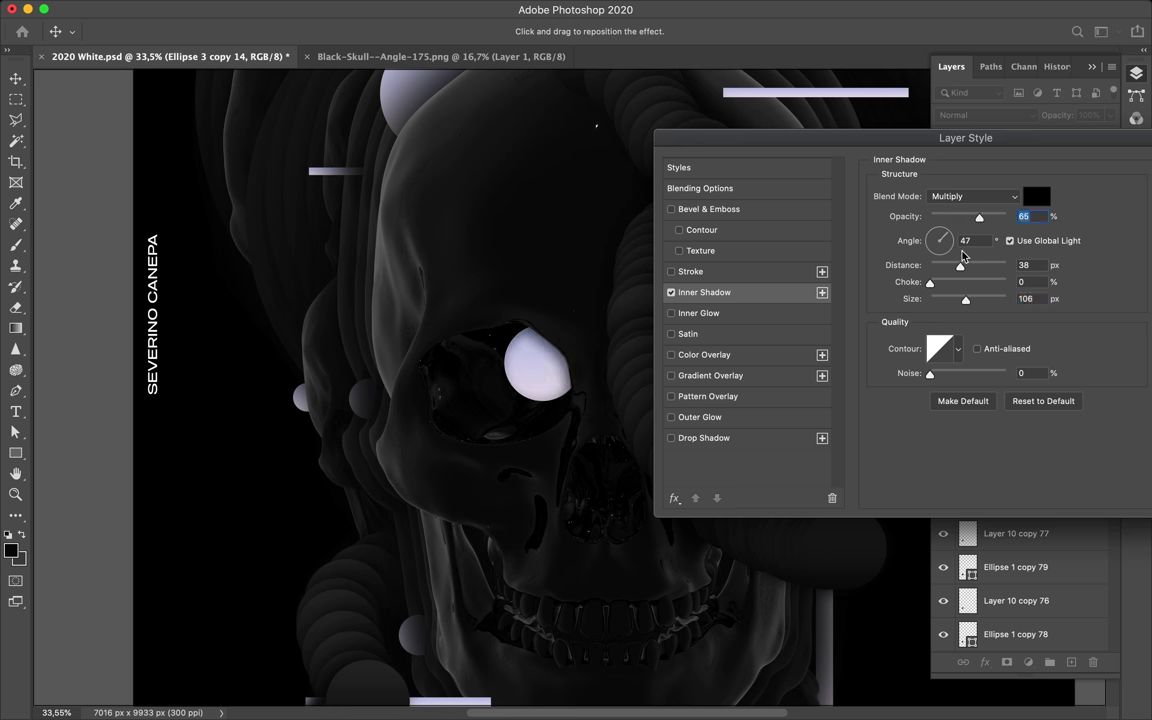
{"action": "key", "text": "Return"}
Draw a 208-pixel lavender circle, Ellipse 4, over the skull's teeth.
{"action": "key", "text": "super+0"}
{"action": "scroll", "coordinate": [600, 400], "scroll_direction": "up", "scroll_amount": 5, "text": "alt"}
{"action": "scroll", "coordinate": [530, 368], "scroll_direction": "down", "scroll_amount": 5}
{"action": "key", "text": "m"}
{"action": "key", "text": "u"}
{"action": "mouse_move", "coordinate": [548, 303]}
{"action": "left_mouse_down"}
{"action": "mouse_move", "coordinate": [606, 350]}
{"action": "mouse_move", "coordinate": [600, 322]}
{"action": "mouse_move", "coordinate": [583, 333]}
{"action": "left_mouse_up"}
{"action": "key", "text": "super+z"}
{"action": "right_click", "coordinate": [16, 456]}
{"action": "left_click", "coordinate": [60, 434]}
{"action": "key", "text": "v"}
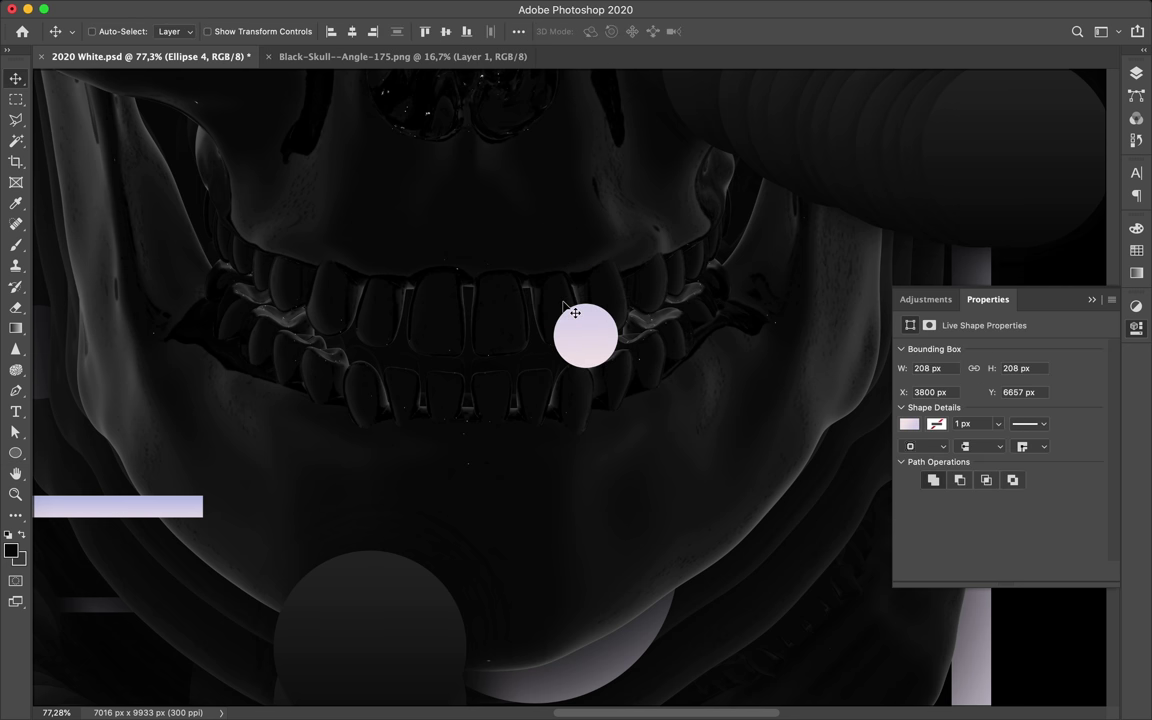
Load the Skull copy 3 outline as a selection and make a trial erase with a larger eraser.
{"action": "left_click", "coordinate": [565, 277]}
{"action": "key", "text": "F7"}
{"action": "scroll", "coordinate": [1039, 334], "scroll_direction": "down", "scroll_amount": 5}
{"action": "left_click", "coordinate": [967, 402], "text": "super"}
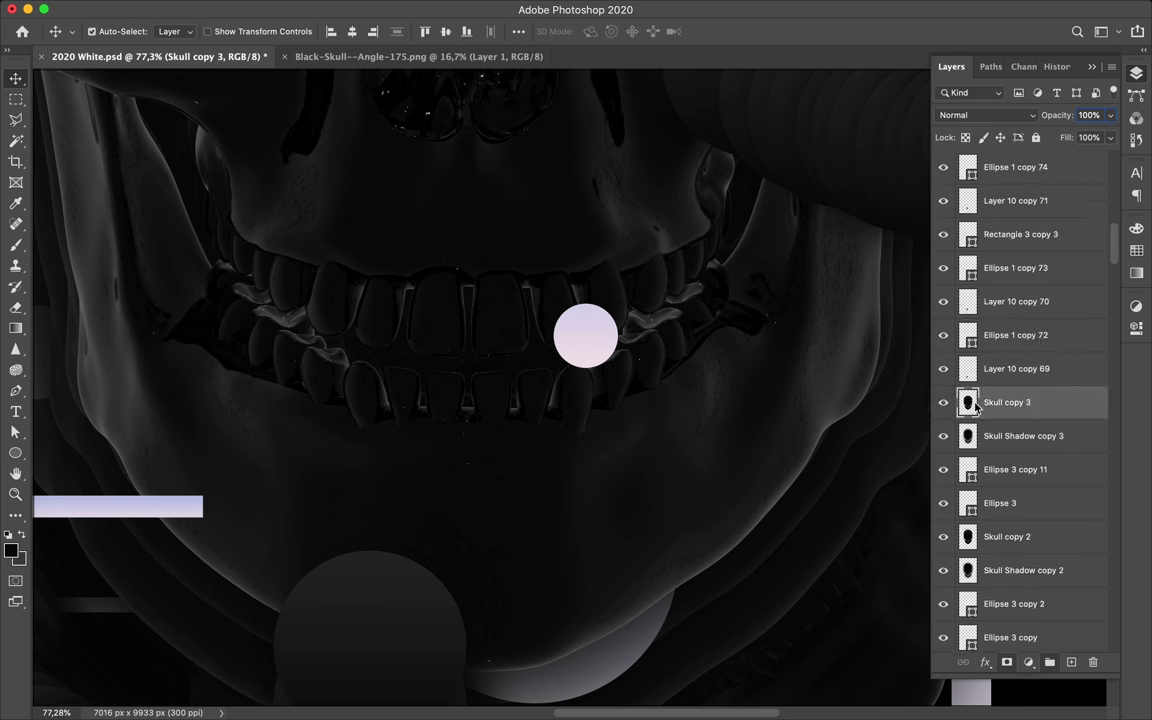
{"action": "key", "text": "e"}
{"action": "right_click", "coordinate": [580, 316]}
{"action": "key", "text": "Return"}
{"action": "left_click_drag", "start_coordinate": [470, 270], "coordinate": [551, 318]}
{"action": "key", "text": "super+d"}
{"action": "key", "text": "super+z"}
Reposition the lavender circle over the teeth, keeping it as a shape, and restore the skull selection.
{"action": "key", "text": "v"}
{"action": "left_click", "coordinate": [580, 335]}
{"action": "key", "text": "e"}
{"action": "left_click", "coordinate": [586, 330]}
{"action": "left_click", "coordinate": [619, 248]}
{"action": "scroll", "coordinate": [613, 263], "scroll_direction": "up", "scroll_amount": 5}
{"action": "key", "text": "v"}
{"action": "key", "text": "super+d"}
{"action": "mouse_move", "coordinate": [612, 314]}
{"action": "left_mouse_down"}
{"action": "mouse_move", "coordinate": [598, 344]}
{"action": "mouse_move", "coordinate": [621, 338]}
{"action": "left_mouse_up"}
{"action": "key", "text": "super+z"}
{"action": "left_click", "coordinate": [617, 316], "text": "super"}
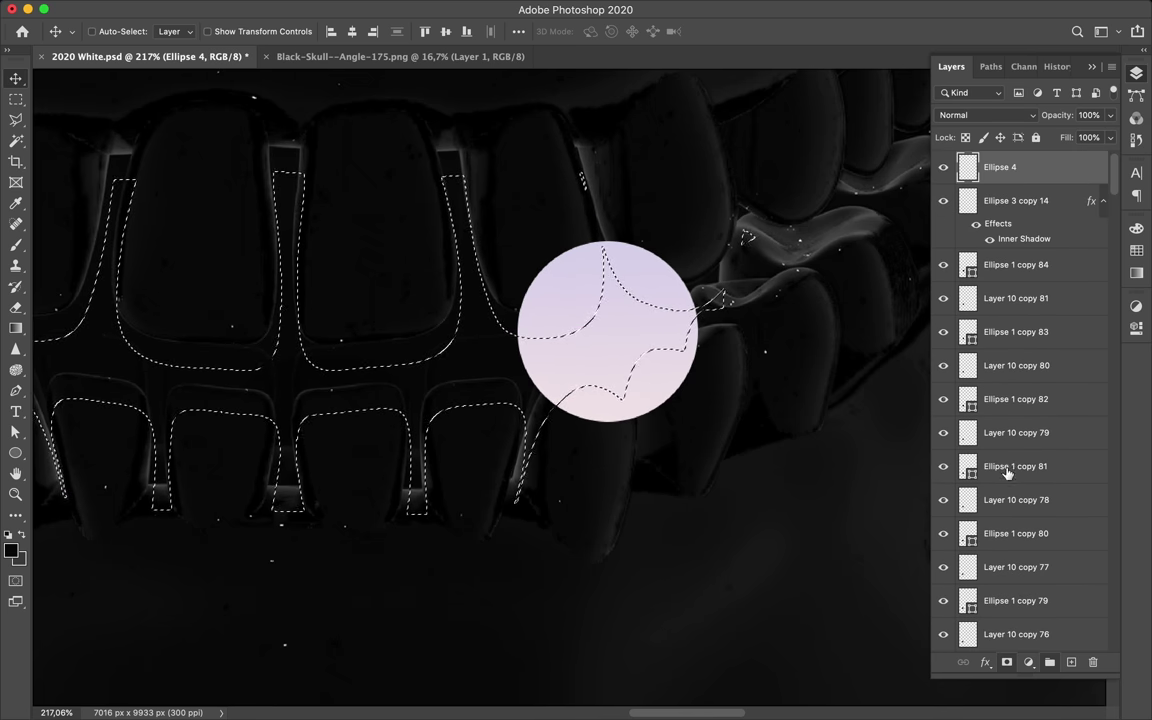
Erase the part of Ellipse 4 where the upper teeth overlap it.
{"action": "left_click", "coordinate": [775, 368], "text": "super"}
{"action": "key", "text": "m"}
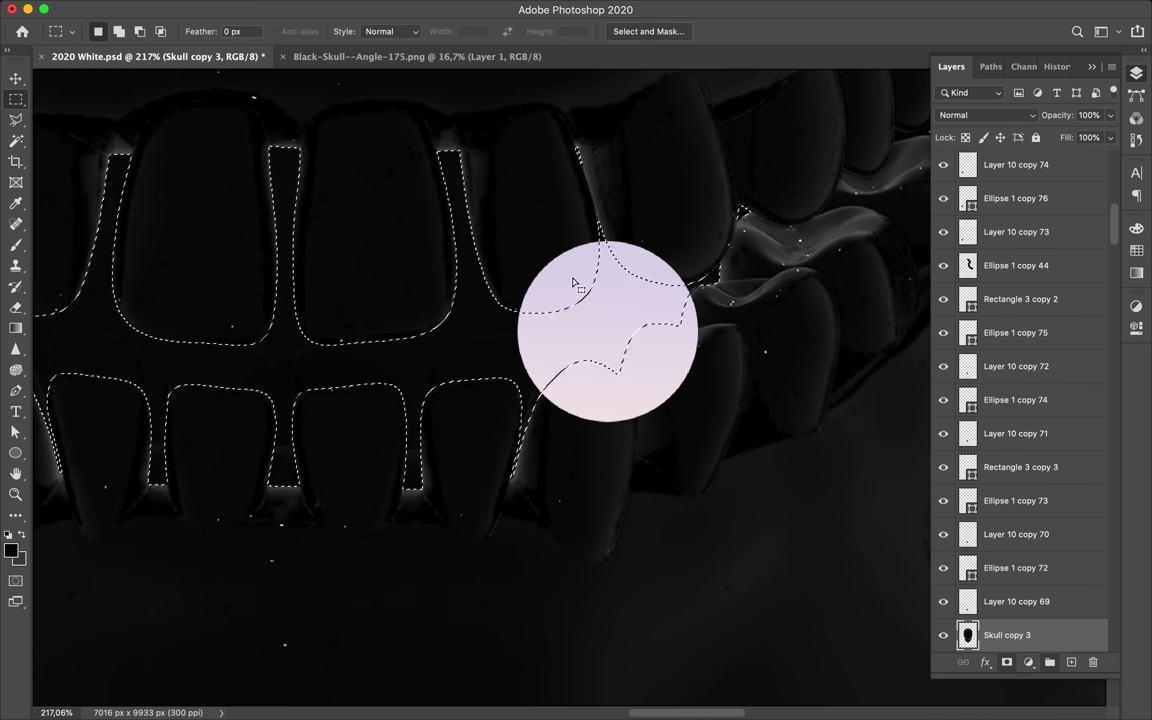
{"action": "key", "text": "b"}
{"action": "key", "text": "e"}
{"action": "left_click", "coordinate": [600, 270], "text": "super"}
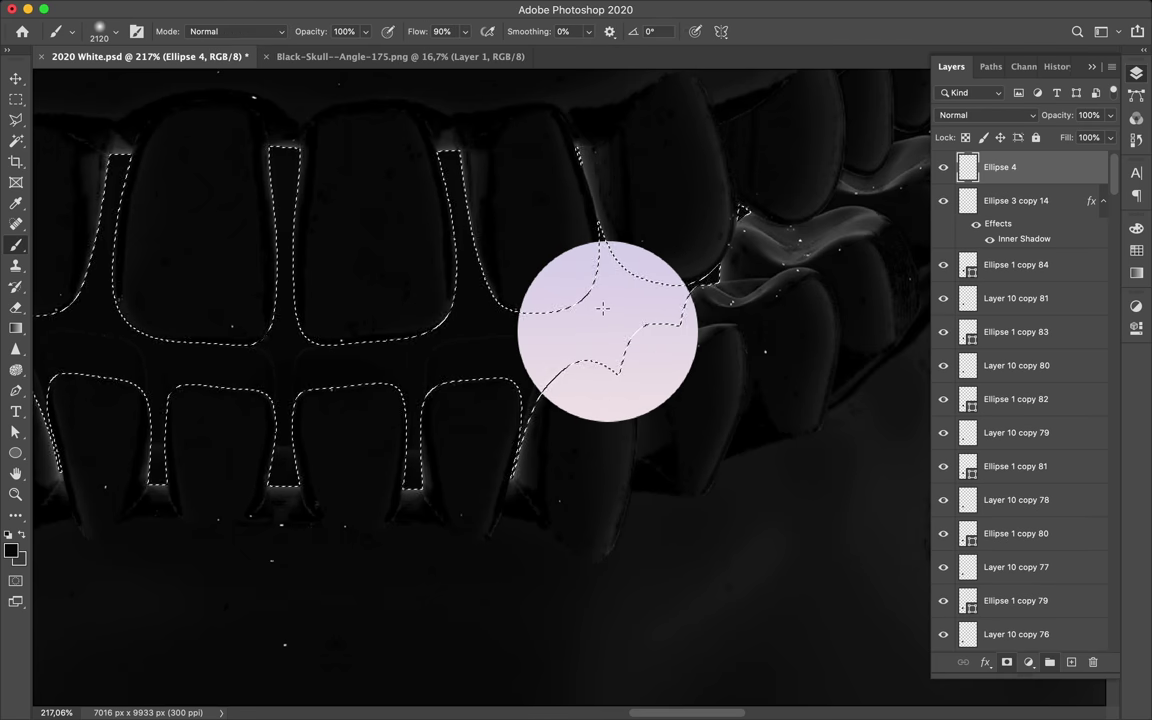
{"action": "left_click_drag", "start_coordinate": [600, 230], "coordinate": [616, 168]}
{"action": "scroll", "coordinate": [571, 176], "scroll_direction": "down", "scroll_amount": 3}
{"action": "scroll", "coordinate": [571, 178], "scroll_direction": "down", "scroll_amount": 4}
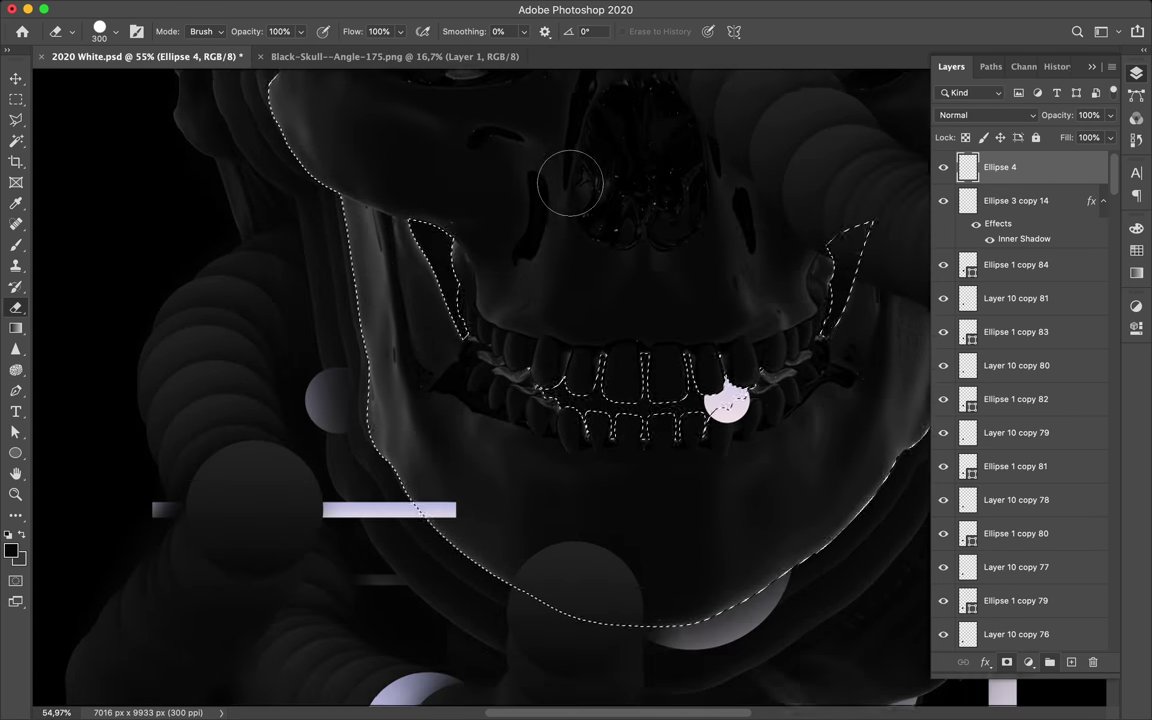
{"action": "key", "text": "u"}
{"action": "right_click", "coordinate": [16, 452]}
Draw a lilac rectangle bar, Rectangle 5, across the left cheek and drop the selection.
{"action": "left_click", "coordinate": [70, 452]}
{"action": "left_click_drag", "start_coordinate": [475, 262], "coordinate": [293, 290]}
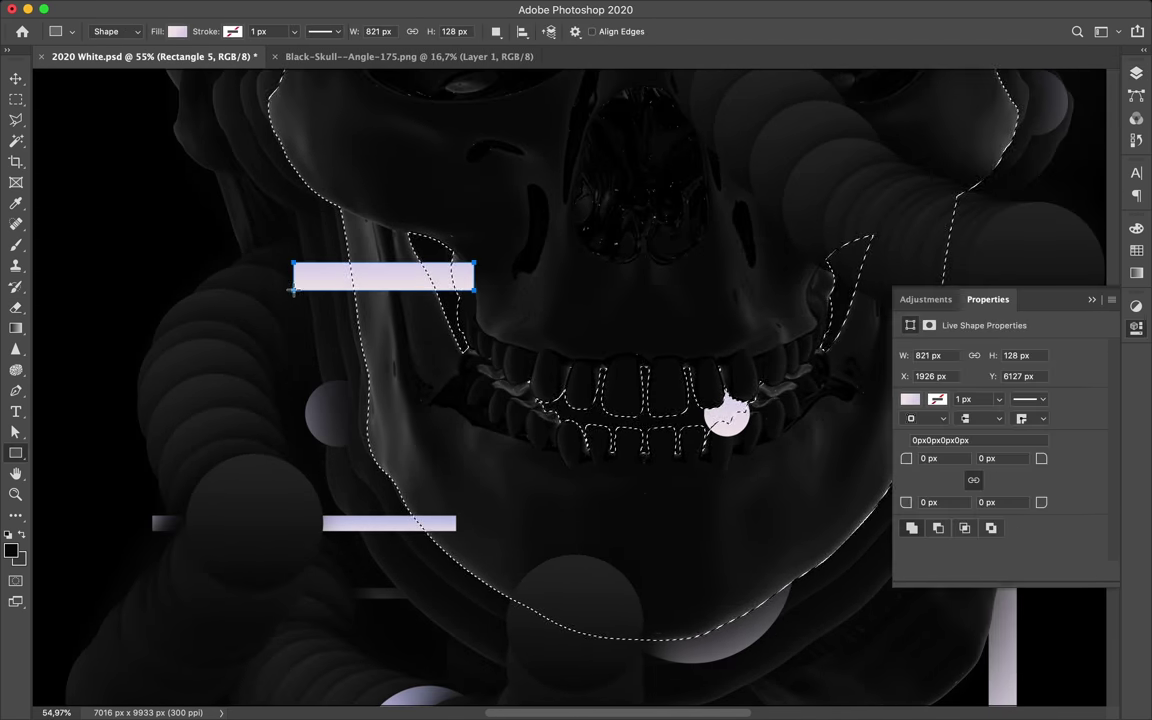
{"action": "key", "text": "e"}
{"action": "key", "text": "super+d"}
{"action": "key", "text": "m"}
{"action": "key", "text": "v"}
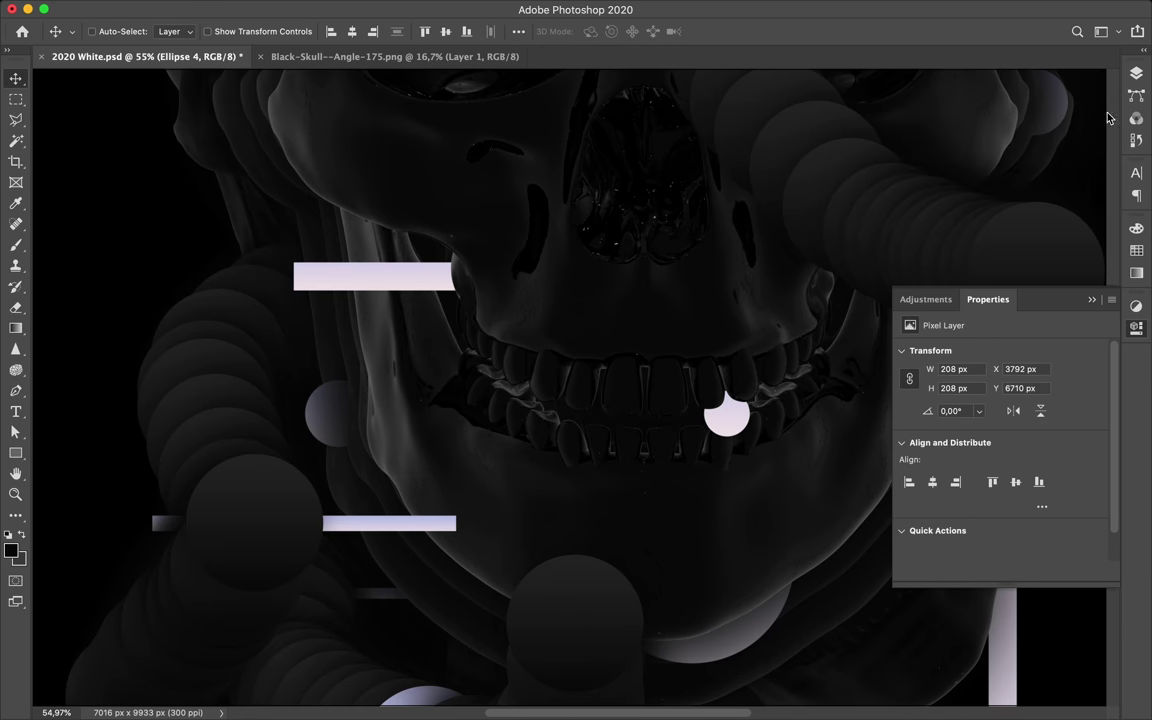
Add an Inner Shadow to the teeth circle, Ellipse 4.
{"action": "left_click", "coordinate": [1136, 73]}
{"action": "right_click", "coordinate": [1053, 204]}
{"action": "left_click", "coordinate": [890, 20]}
{"action": "left_click", "coordinate": [551, 298]}
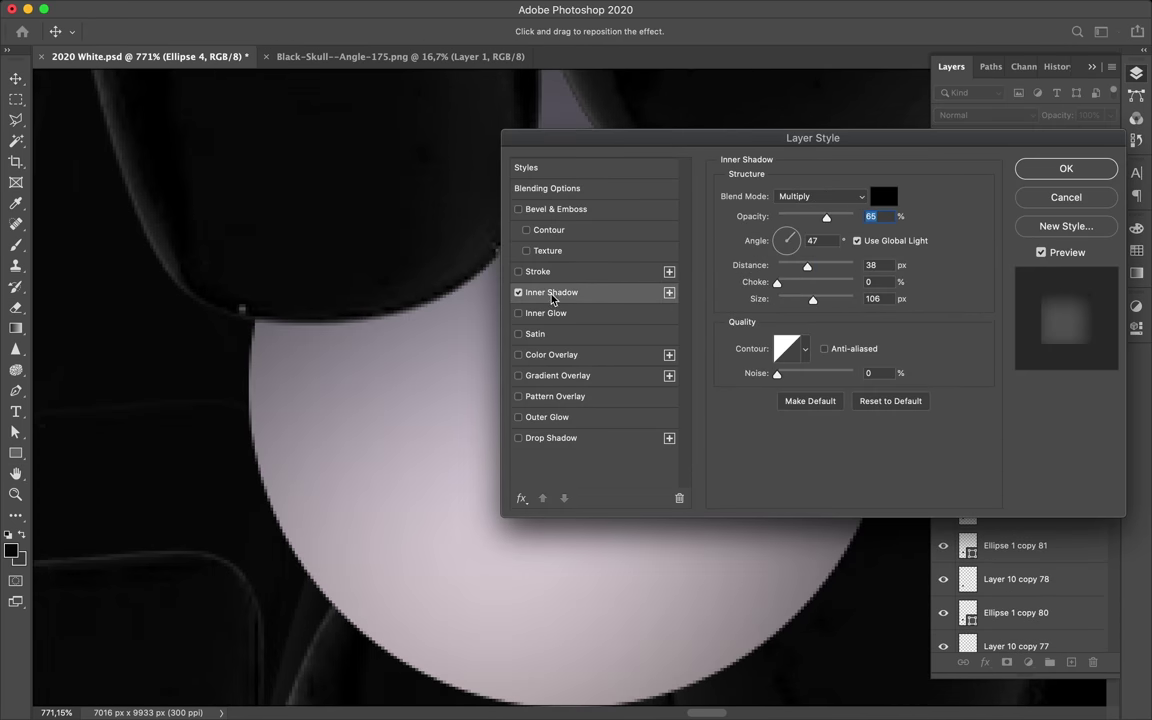
{"action": "left_click_drag", "start_coordinate": [800, 128], "coordinate": [1041, 128]}
{"action": "key", "text": "Return"}
{"action": "scroll", "coordinate": [612, 218], "scroll_direction": "down", "scroll_amount": 5}
{"action": "scroll", "coordinate": [617, 220], "scroll_direction": "down", "scroll_amount": 4}
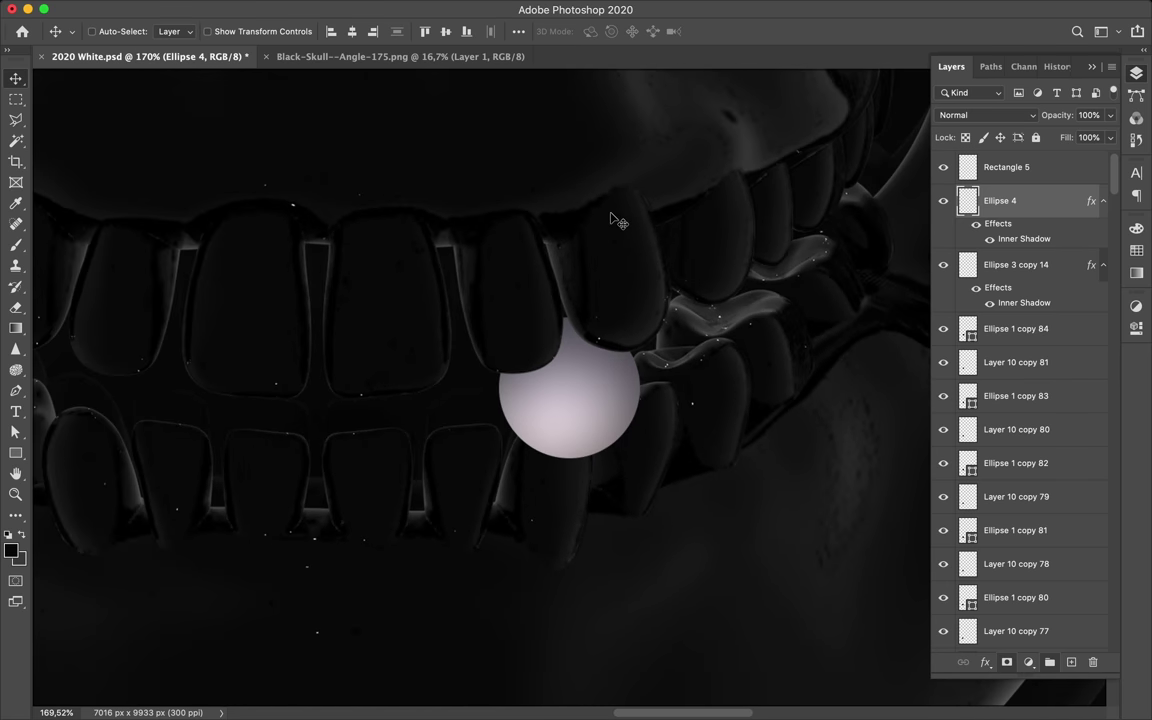
Add an Inner Shadow to the lilac bar, Rectangle 5.
{"action": "double_click", "coordinate": [1058, 204]}
{"action": "left_click", "coordinate": [1003, 108]}
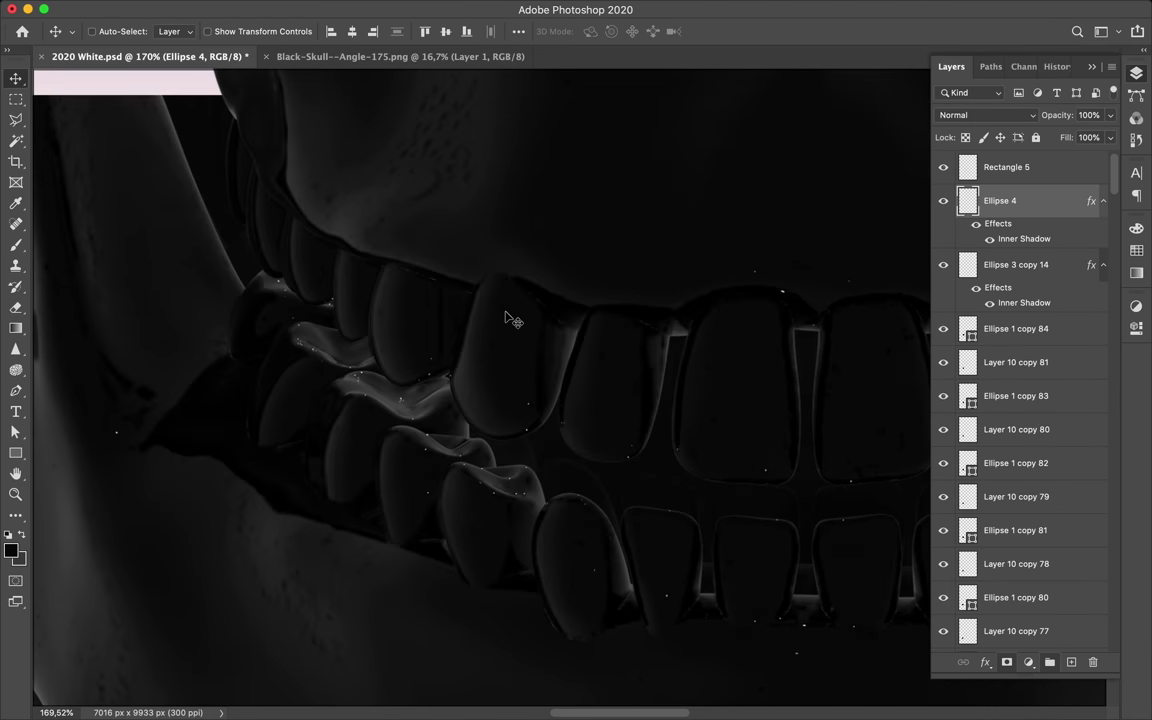
{"action": "left_click", "coordinate": [167, 108]}
{"action": "key", "text": "super+z"}
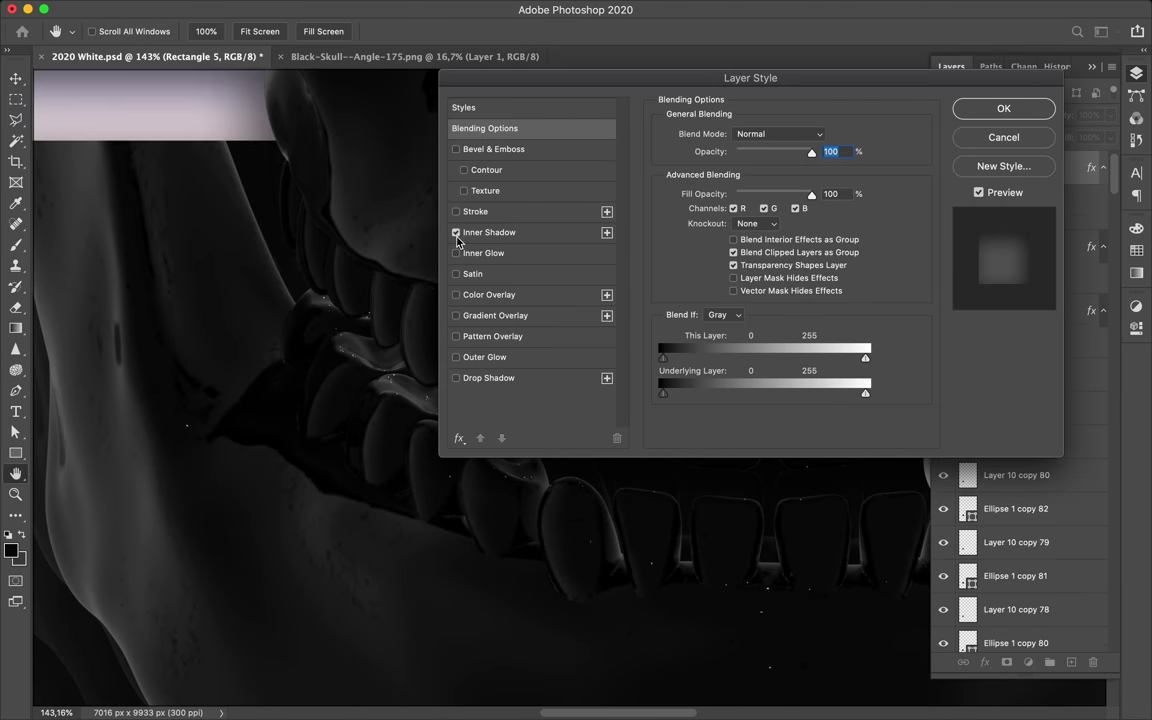
{"action": "left_click", "coordinate": [533, 229]}
{"action": "left_click", "coordinate": [1003, 108]}
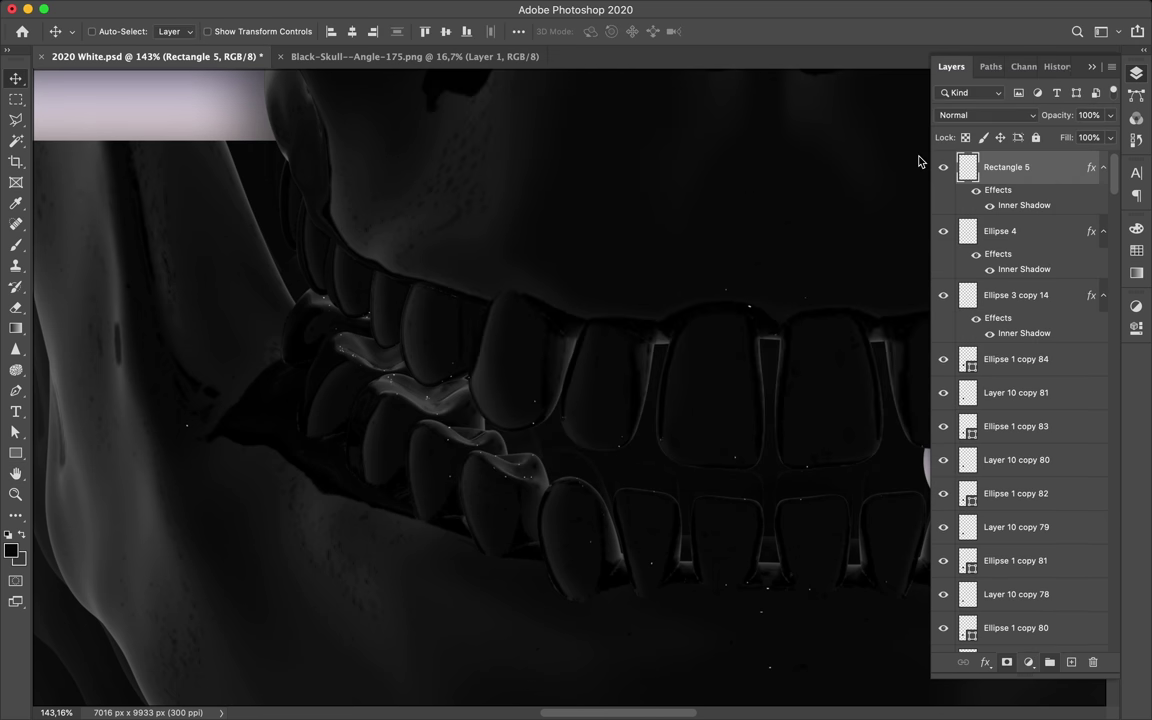
{"action": "scroll", "coordinate": [601, 345], "scroll_direction": "down", "scroll_amount": 5}
{"action": "scroll", "coordinate": [601, 345], "scroll_direction": "down", "scroll_amount": 2}
{"action": "scroll", "coordinate": [601, 345], "scroll_direction": "down", "scroll_amount": 3}
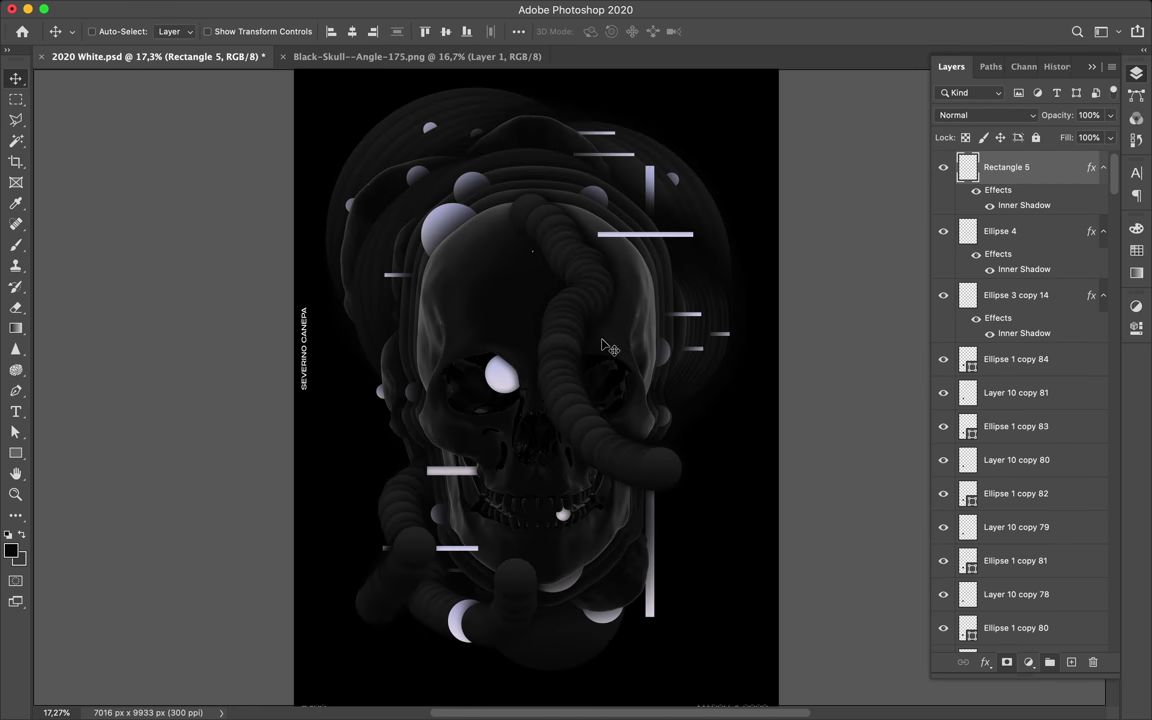
Clear the layer styles from Ellipse 4 and Rectangle 5, removing their inner shadows.
{"action": "scroll", "coordinate": [308, 580], "scroll_direction": "up", "scroll_amount": 1}
{"action": "scroll", "coordinate": [308, 580], "scroll_direction": "up", "scroll_amount": 5}
{"action": "double_click", "coordinate": [1040, 167]}
{"action": "left_click", "coordinate": [949, 108]}
{"action": "scroll", "coordinate": [570, 380], "scroll_direction": "down", "scroll_amount": 1}
{"action": "left_click", "coordinate": [1070, 237]}
{"action": "left_click", "coordinate": [1040, 167], "text": "shift"}
{"action": "right_click", "coordinate": [1040, 170]}
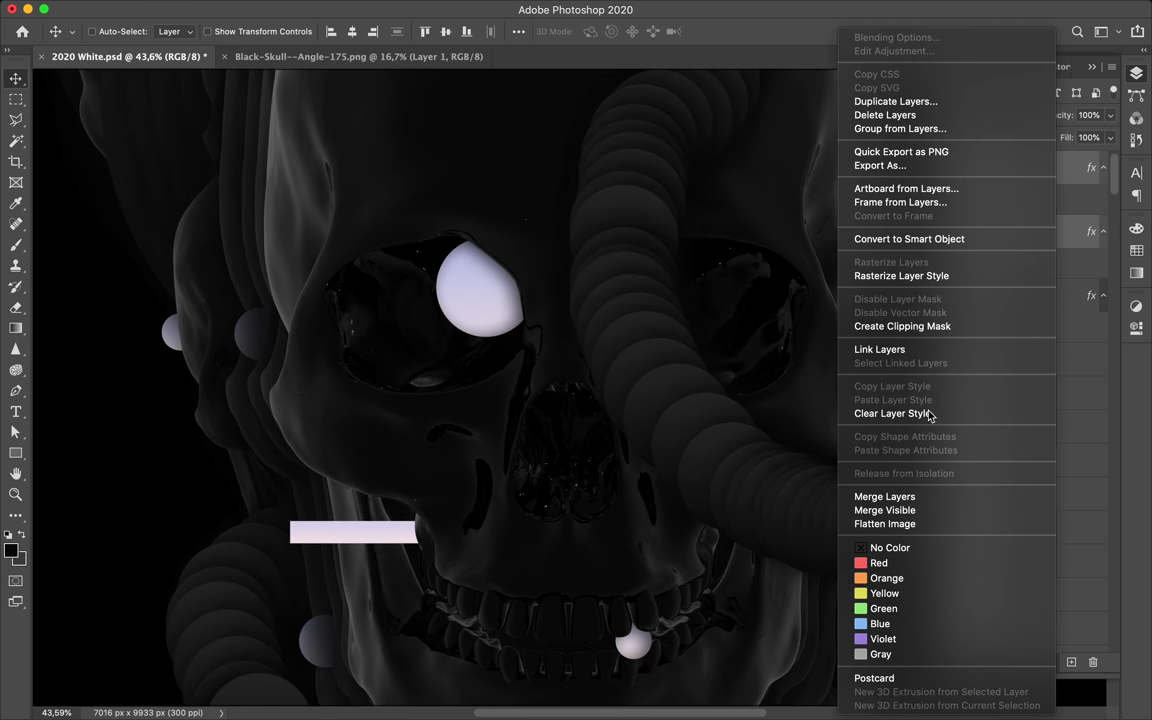
{"action": "left_click", "coordinate": [930, 413]}
Paint dark over the nose area with a 476-pixel brush.
{"action": "left_click", "coordinate": [610, 511]}
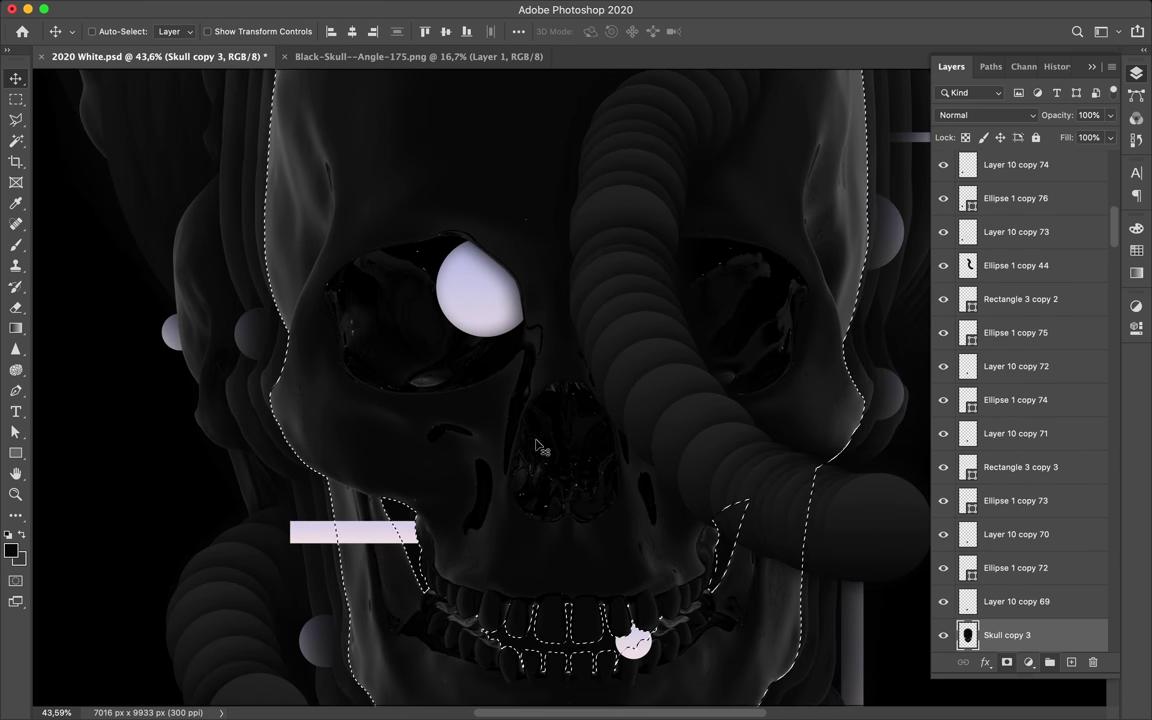
{"action": "key", "text": "m"}
{"action": "key", "text": "b"}
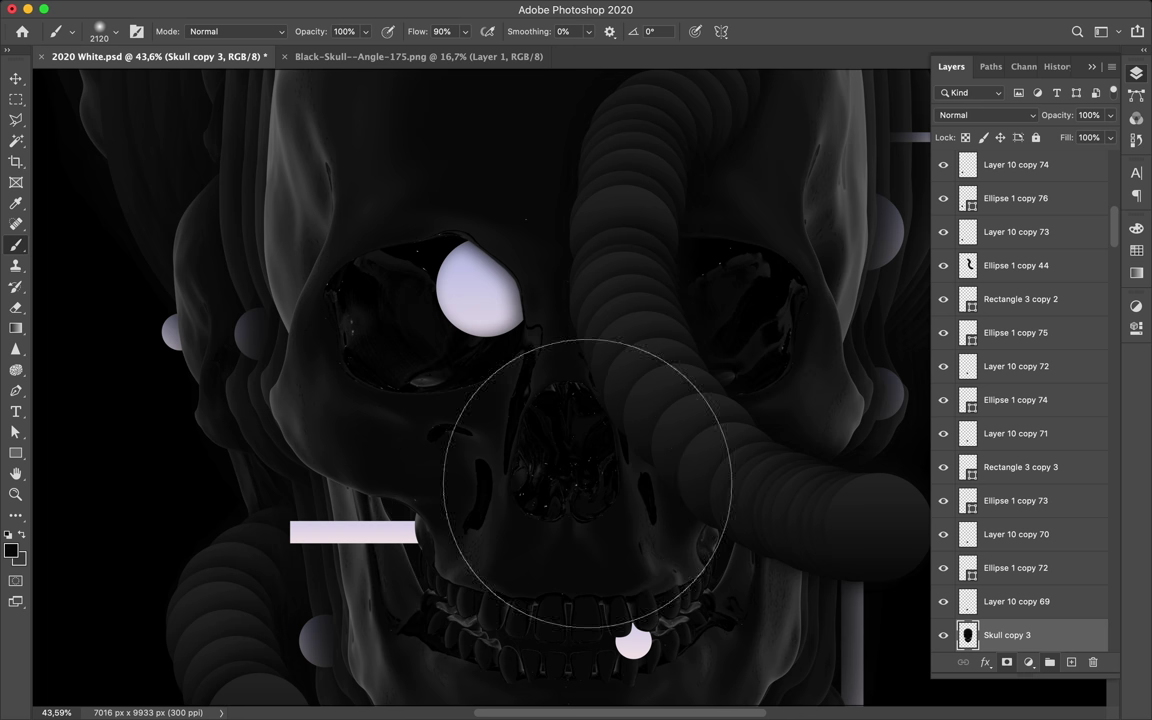
{"action": "left_click", "coordinate": [545, 470], "text": "ctrl"}
{"action": "left_click", "coordinate": [557, 497]}
{"action": "right_click", "coordinate": [545, 485]}
{"action": "type", "text": "476"}
{"action": "key", "text": "Return"}
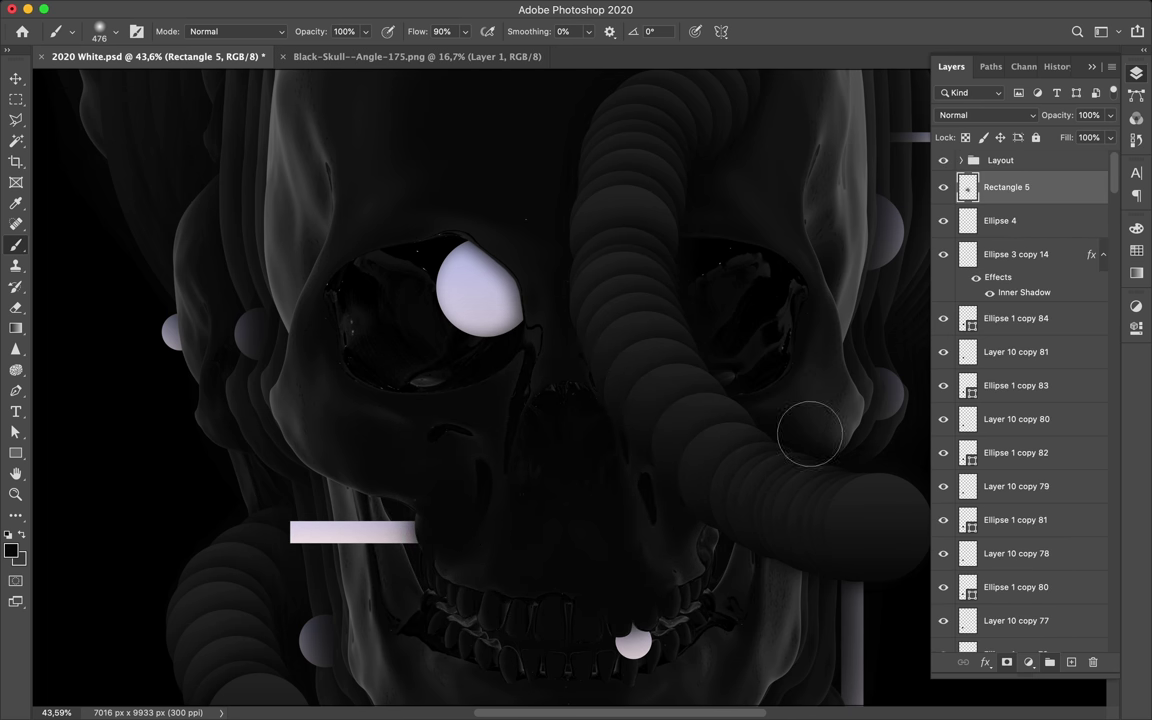
Clip the lilac bar to the teeth circle and place an unclipped Rectangle 5 copy under Ellipse 4.
{"action": "left_click", "coordinate": [968, 200], "text": "alt"}
{"action": "key", "text": "ctrl+z"}
{"action": "key", "text": "v"}
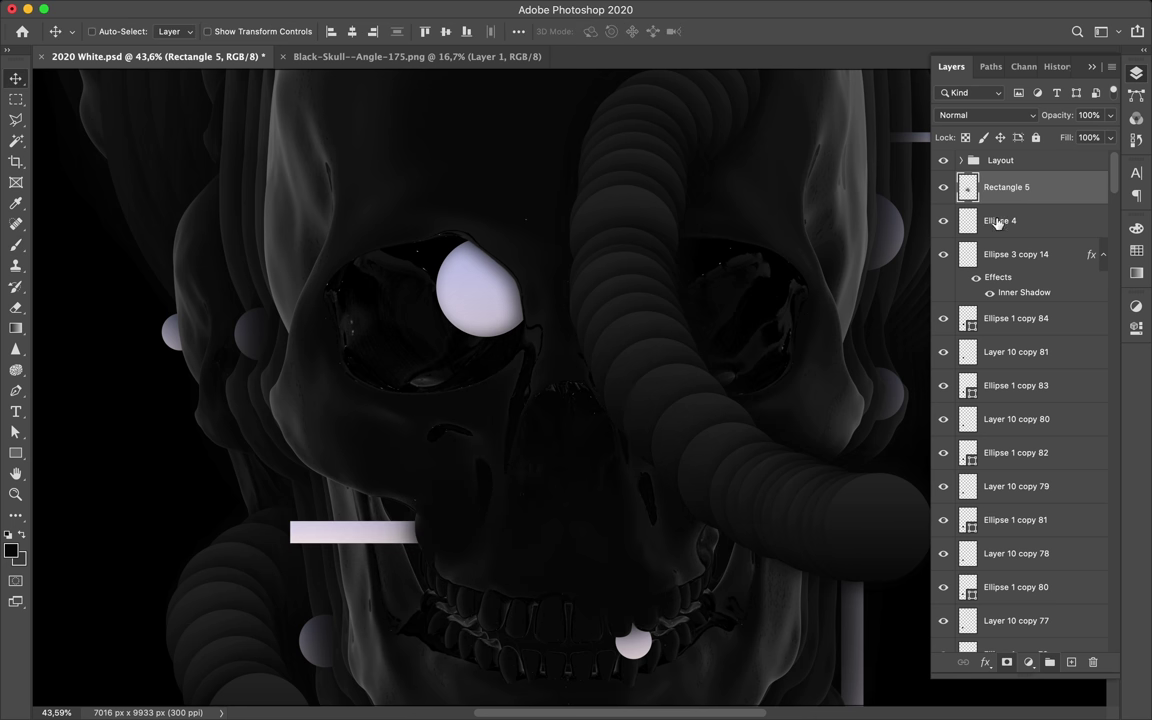
{"action": "left_click", "coordinate": [988, 204], "text": "alt"}
{"action": "left_click_drag", "start_coordinate": [988, 190], "coordinate": [1008, 272]}
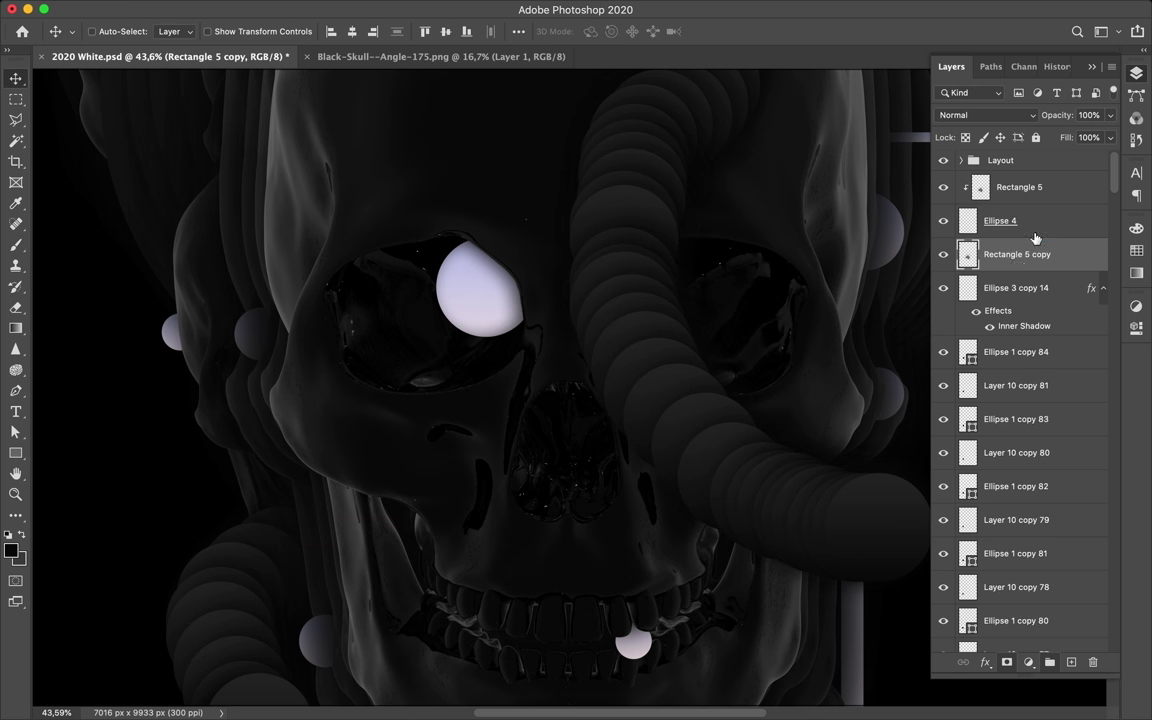
{"action": "key", "text": "ctrl+alt+g"}
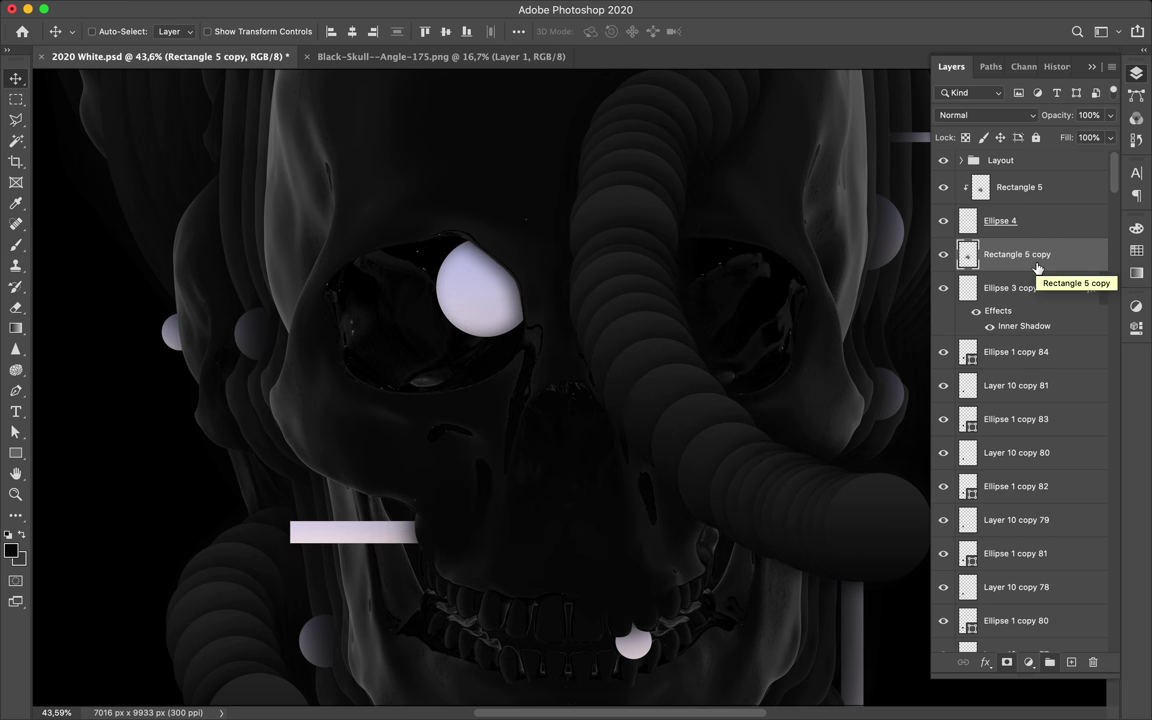